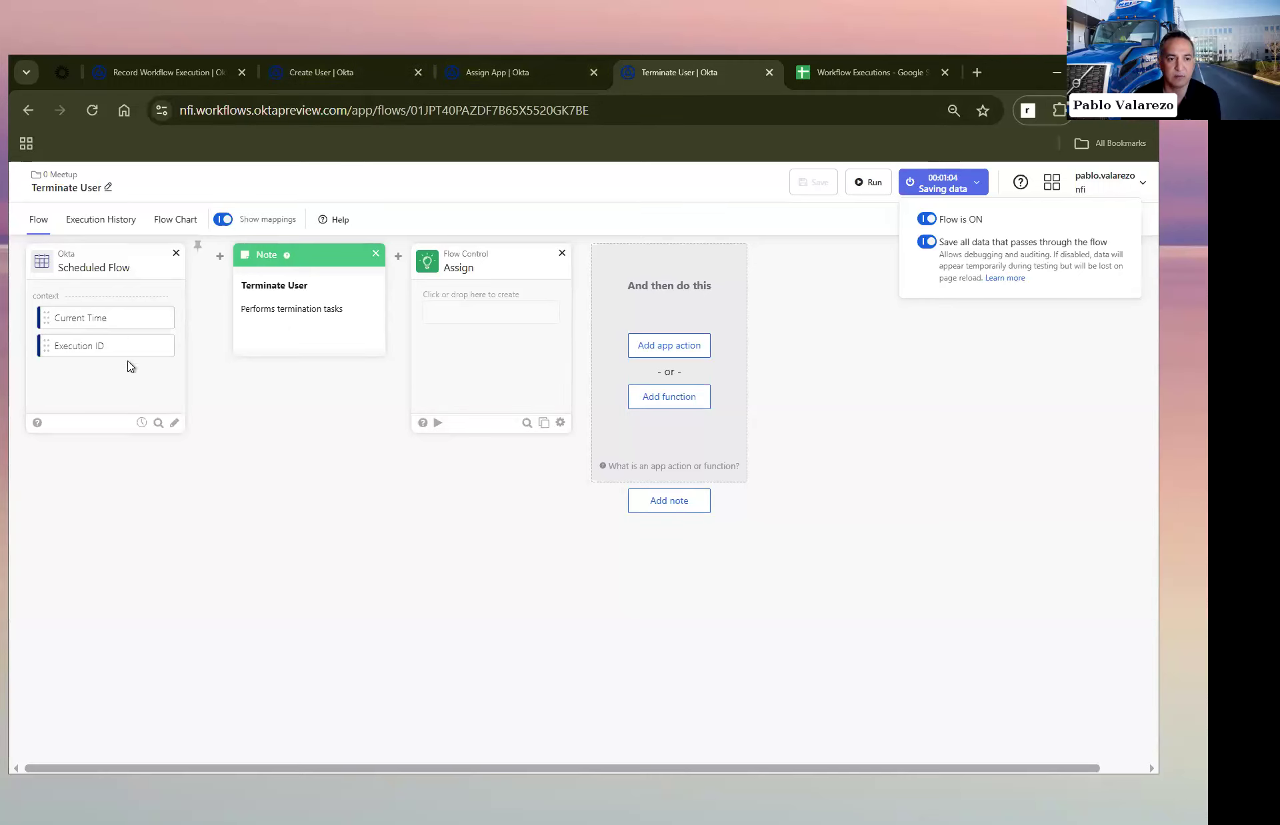
# Step: Check the schedule settings of the Terminate User flow and close them without changes
pyautogui.click(141, 423)
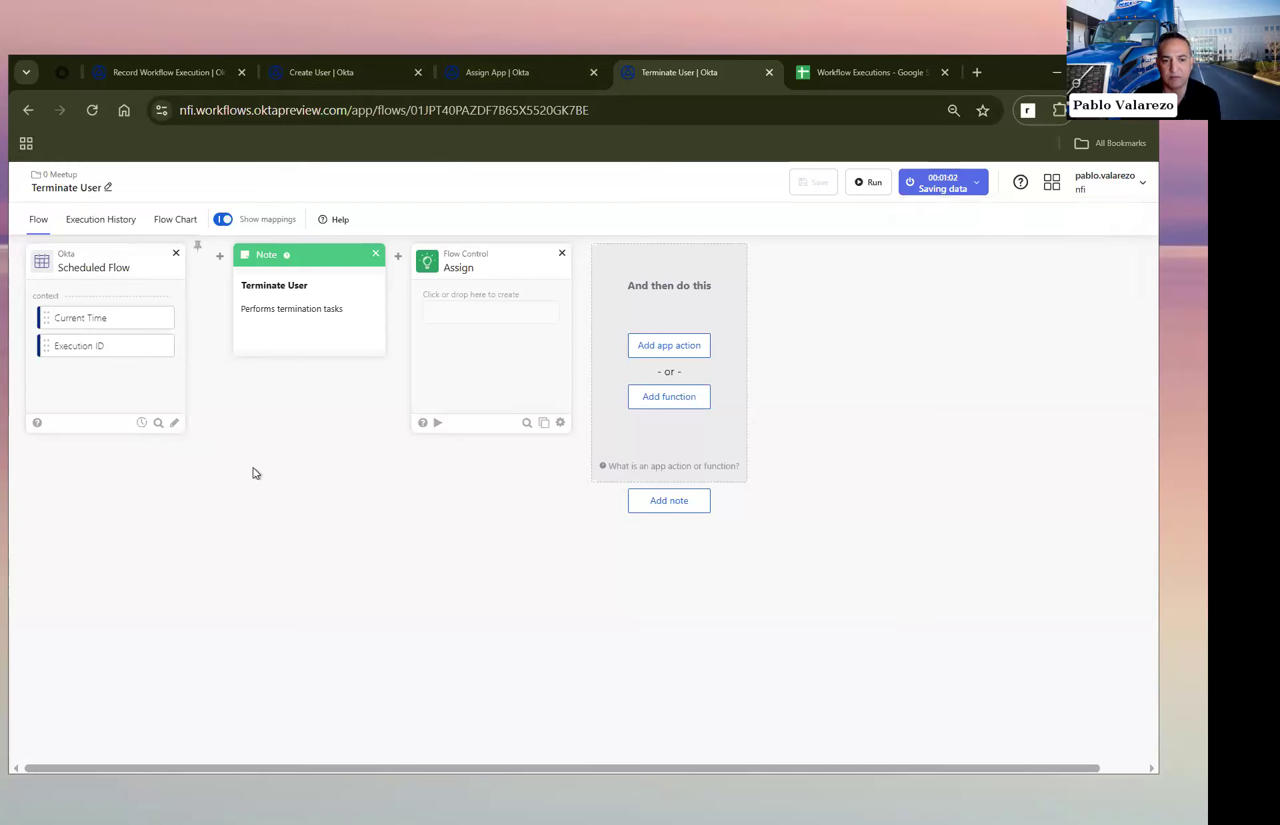
pyautogui.click(141, 423)
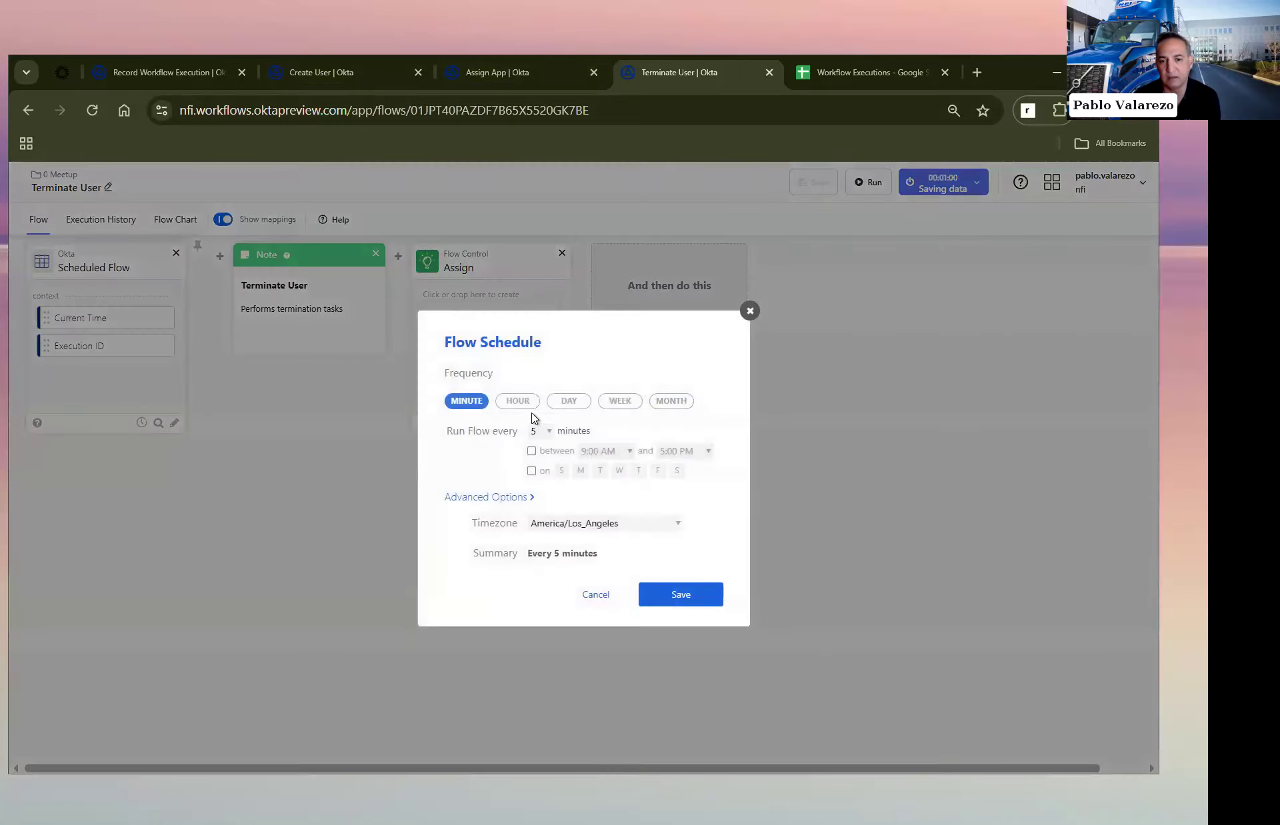
pyautogui.click(595, 596)
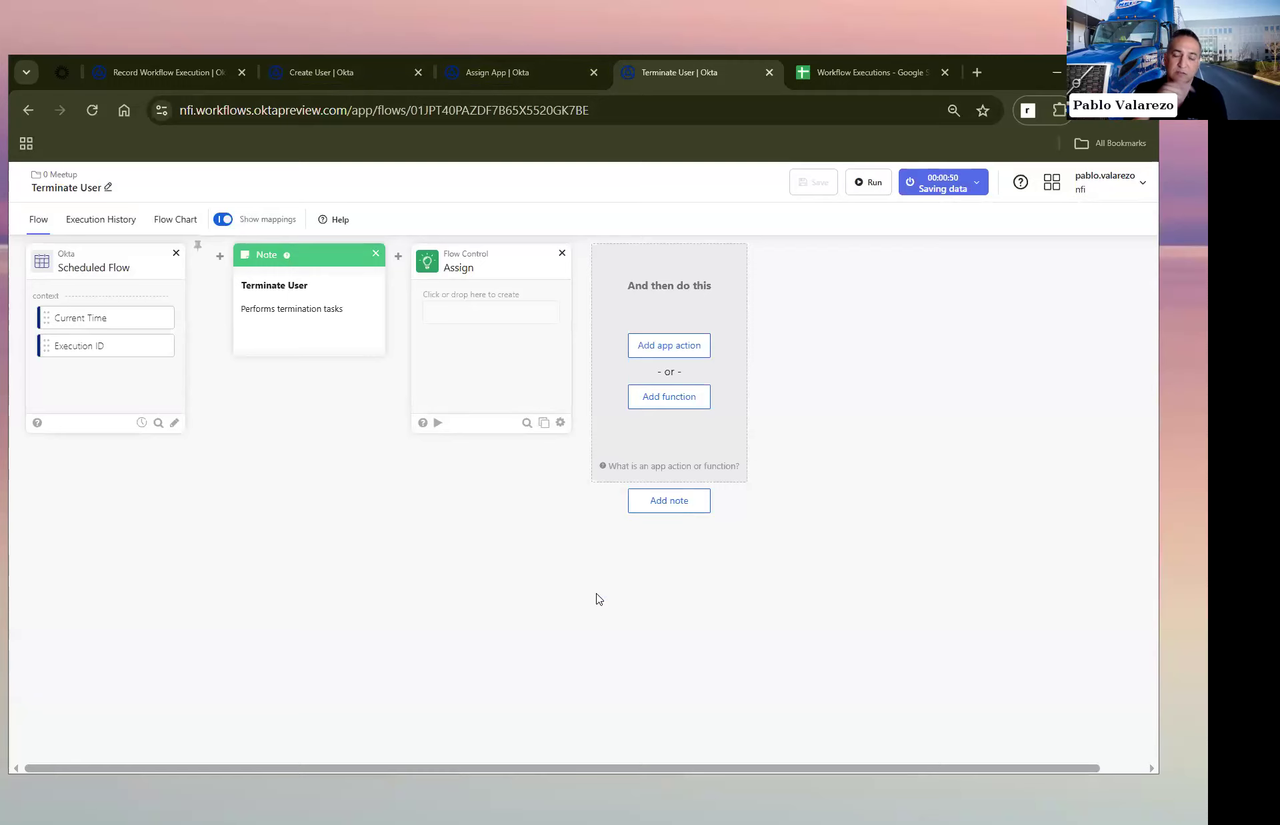
# Step: Review the Record Workflow Execution flow, its note listing the cards used, and the column headers of the Workflow Executions spreadsheet
pyautogui.click(158, 67)
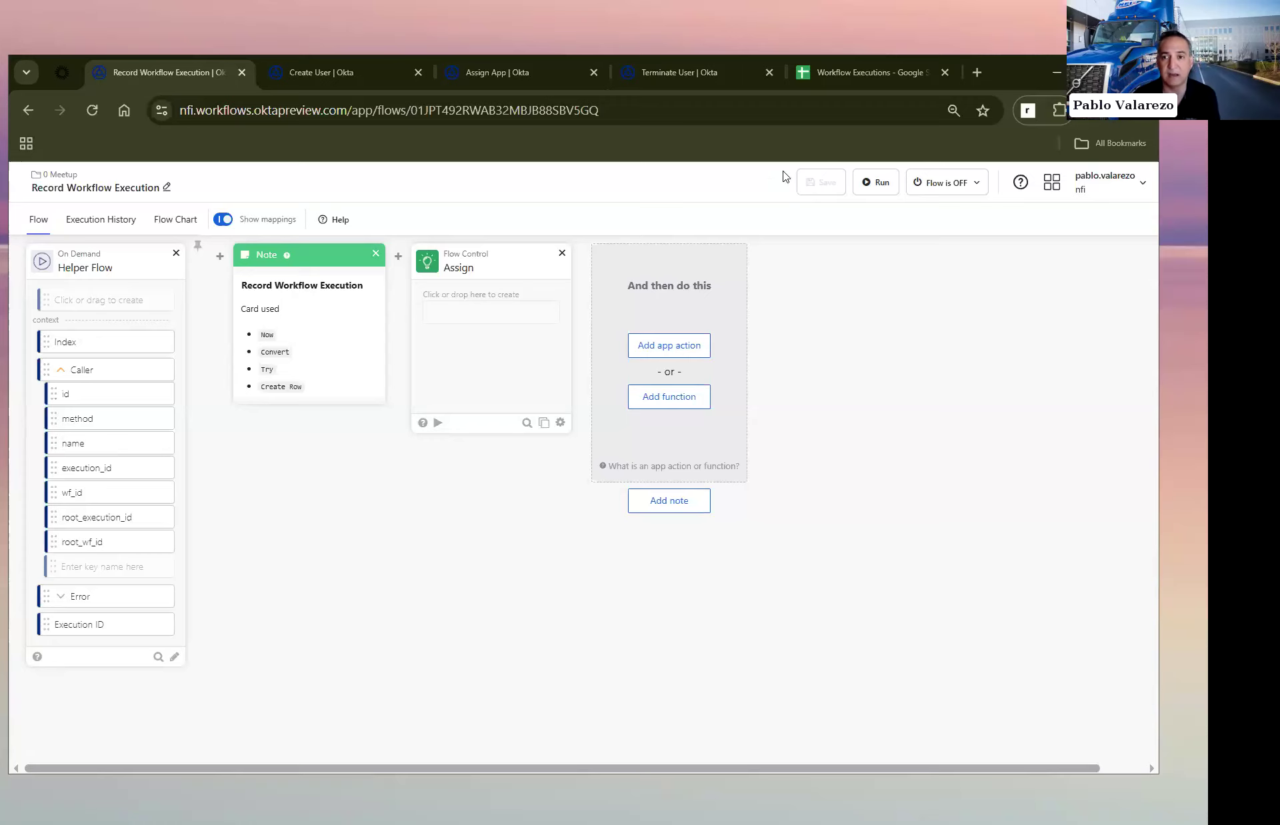
pyautogui.click(847, 74)
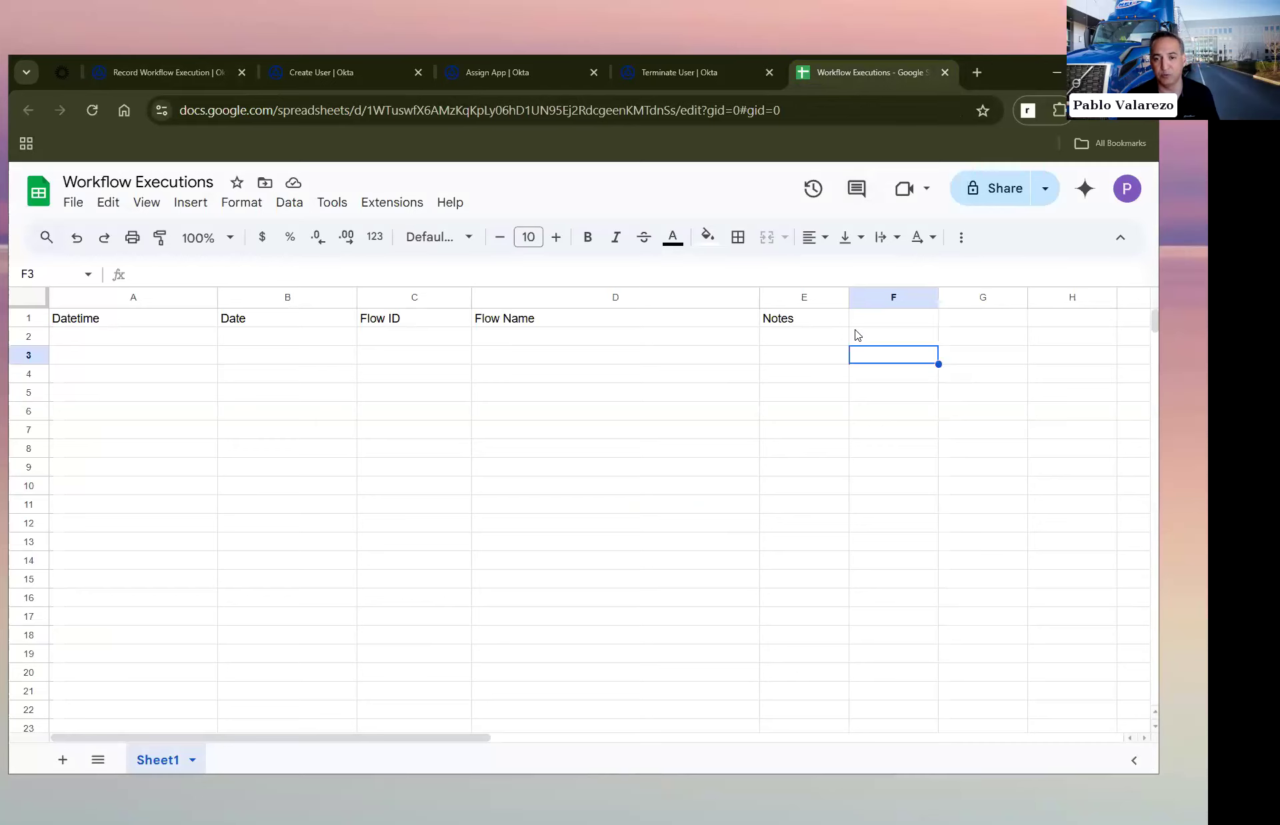
pyautogui.click(186, 72)
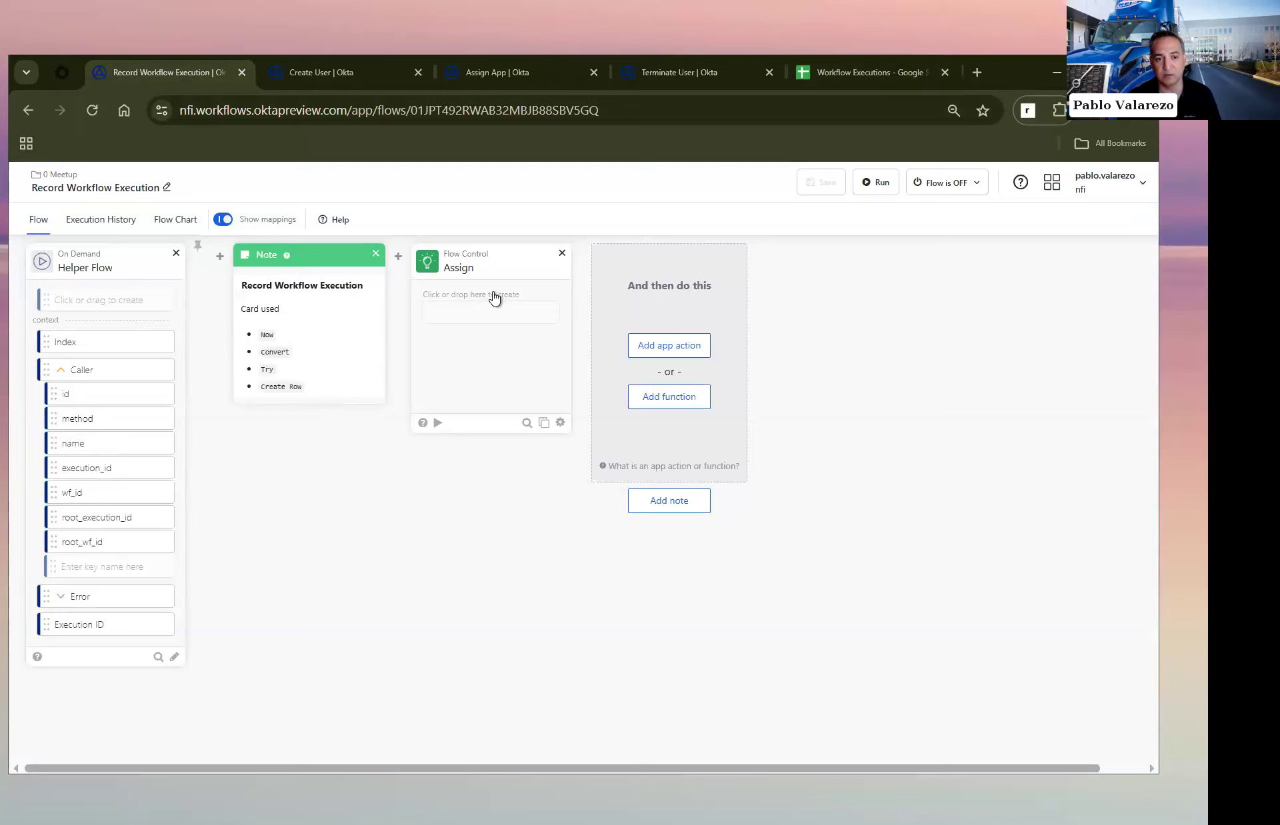
pyautogui.click(328, 313)
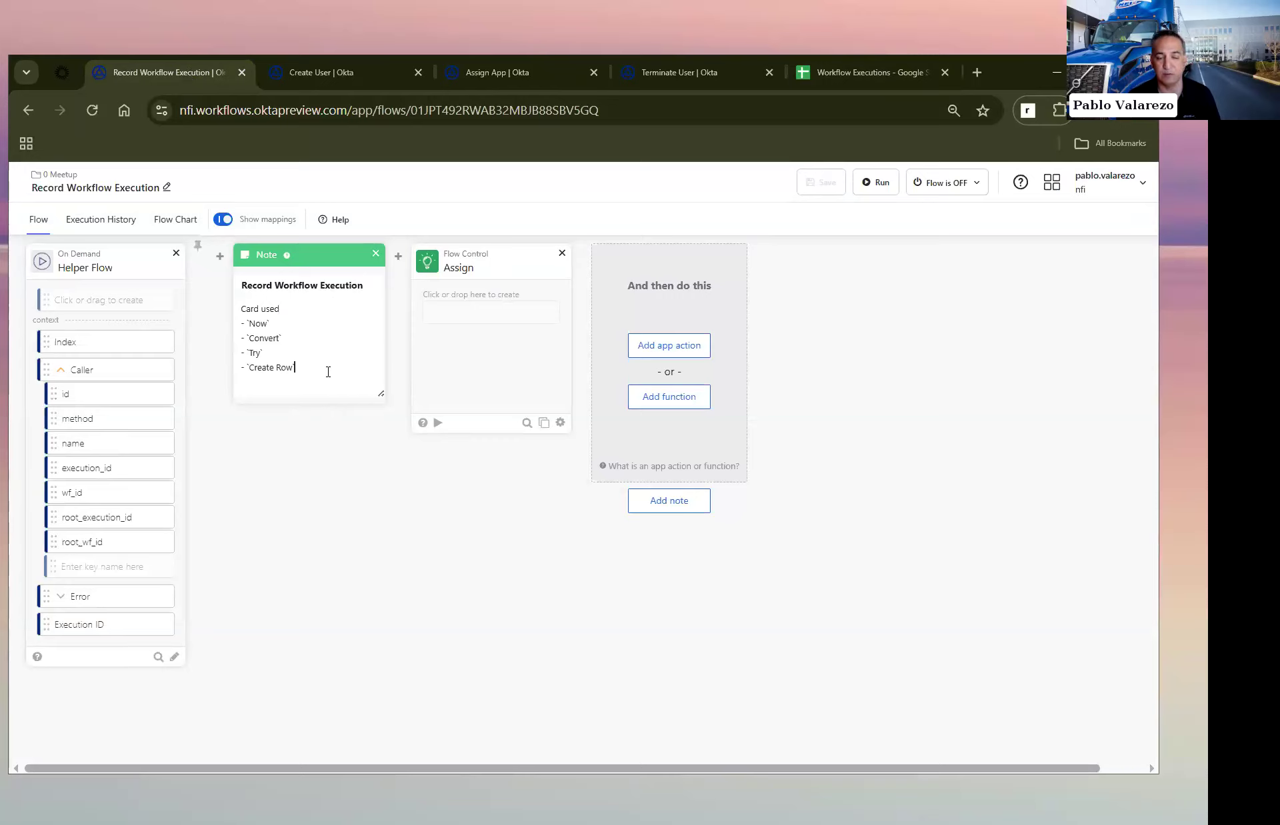
pyautogui.write('`')
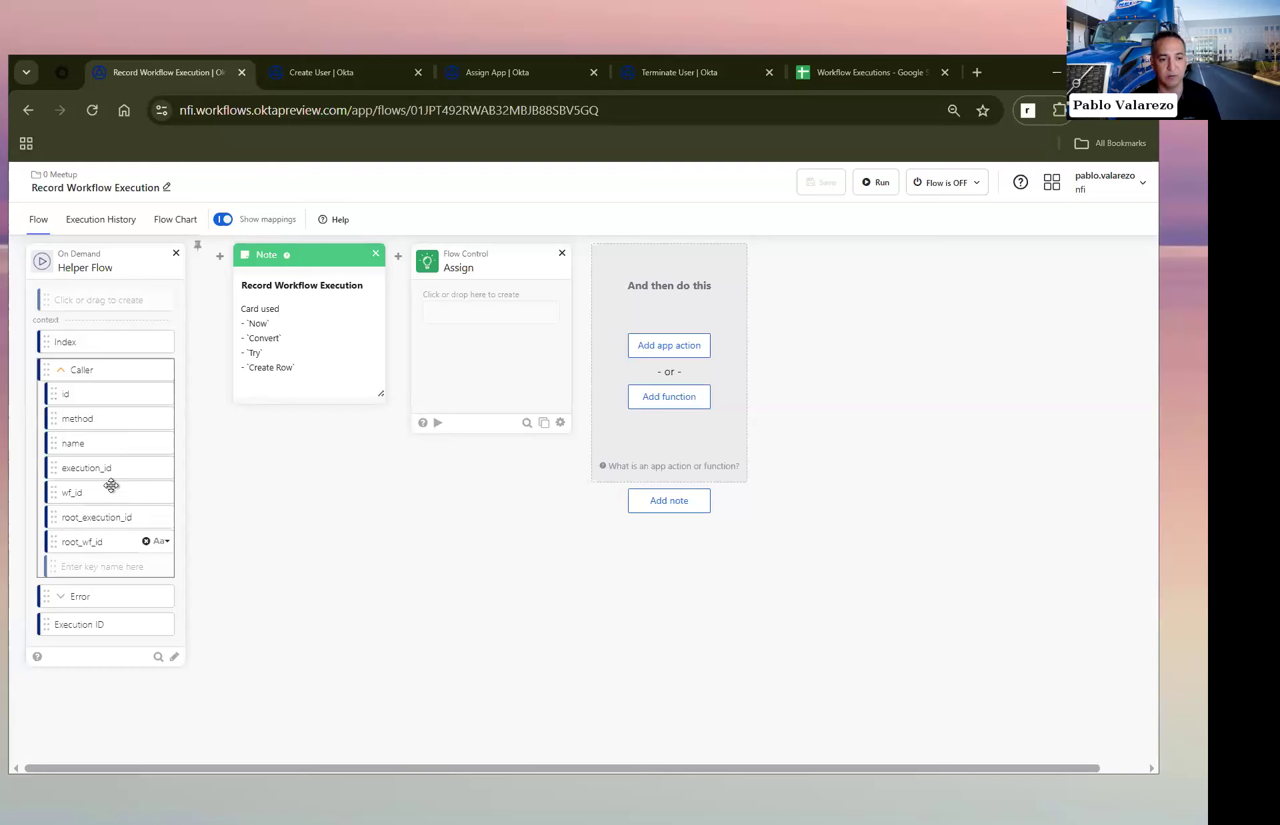
# Step: Map the caller's name and id from the Helper Flow card into the Assign card as new fields
pyautogui.moveTo(54, 444); pyautogui.dragTo(447, 312)
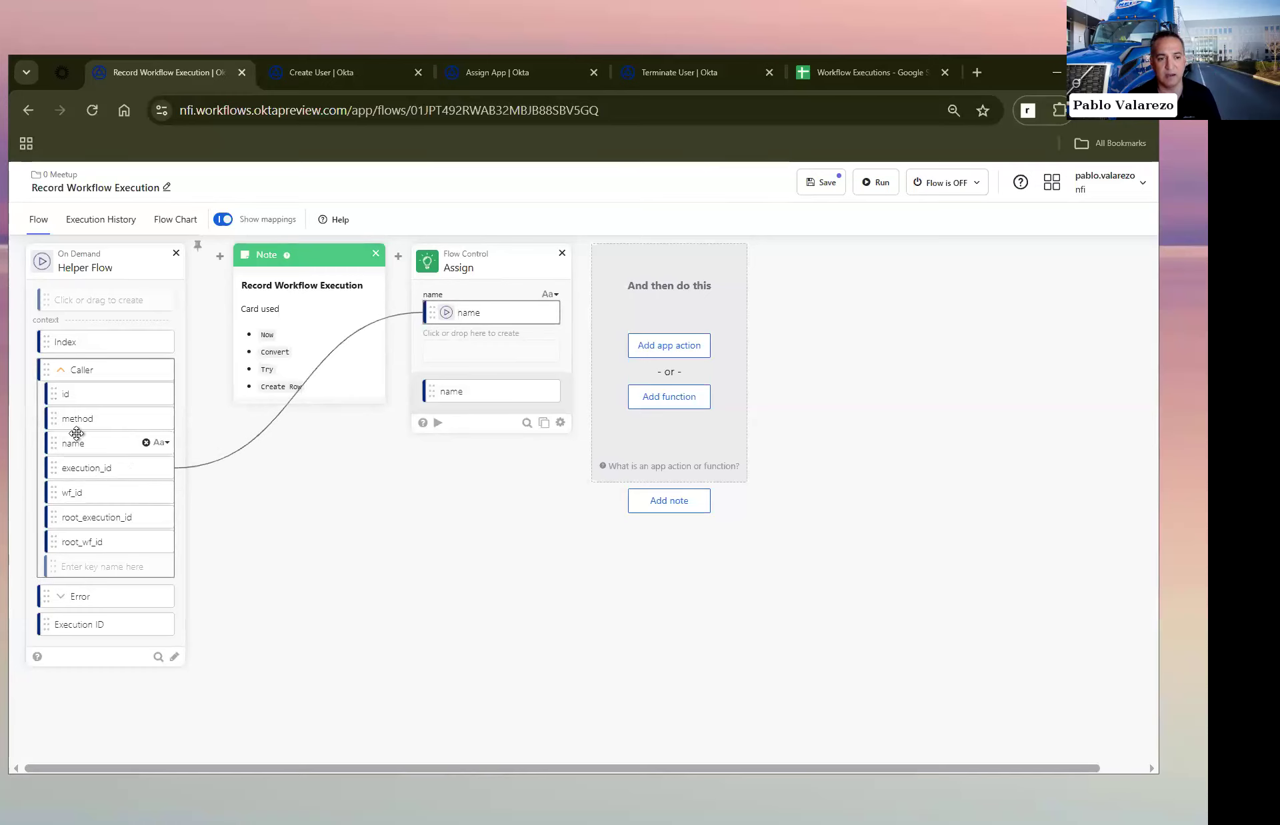
pyautogui.moveTo(56, 393); pyautogui.dragTo(445, 341)
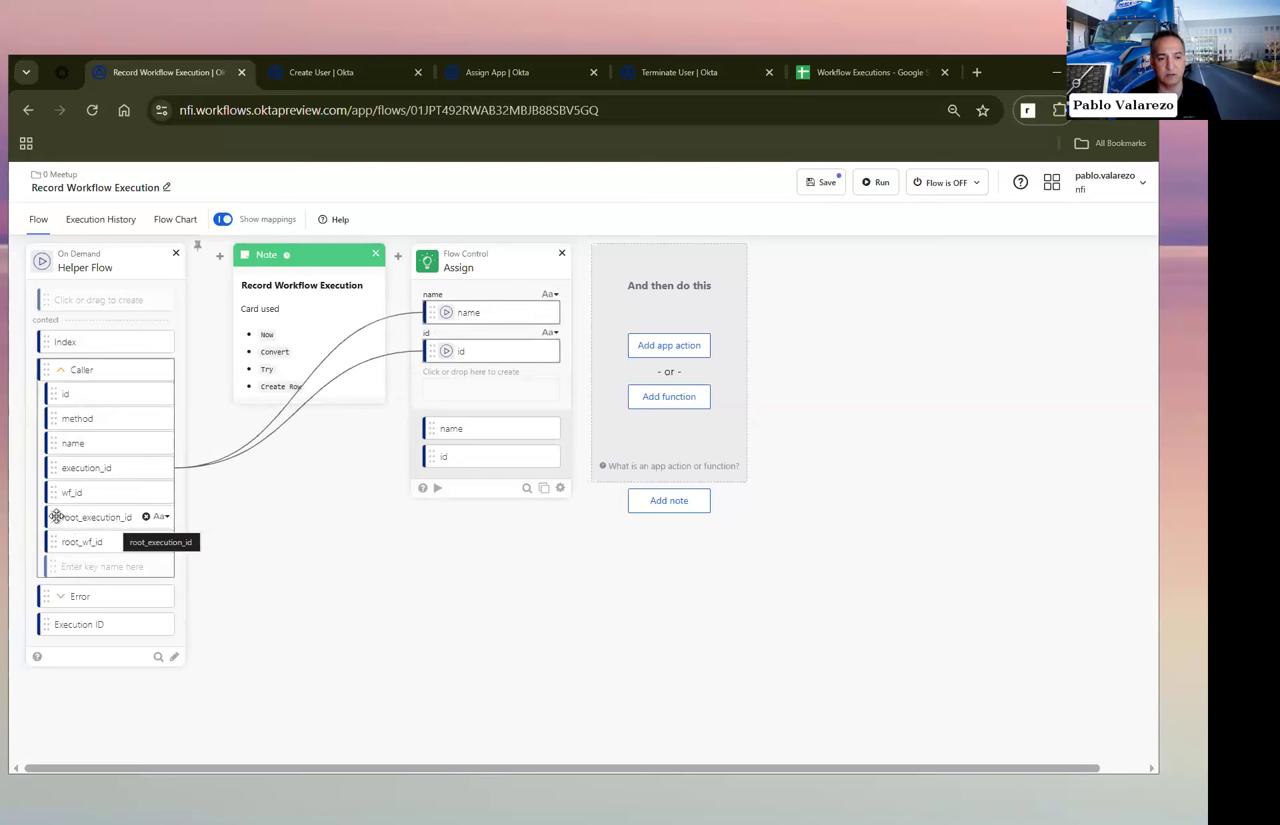
pyautogui.moveTo(55, 515); pyautogui.dragTo(305, 475)
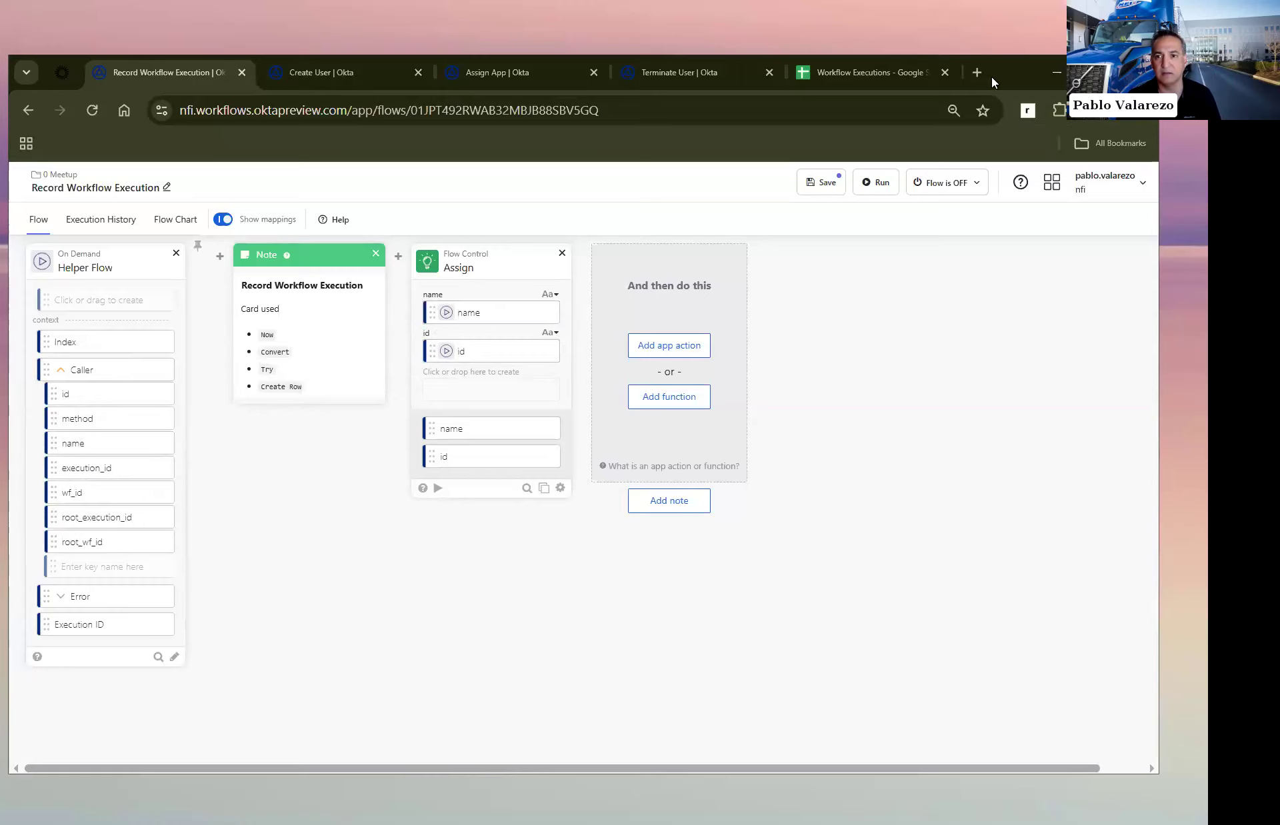
# Step: Check the Workflow Executions spreadsheet's headers and add an input field named notes to the Helper Flow card
pyautogui.click(874, 73)
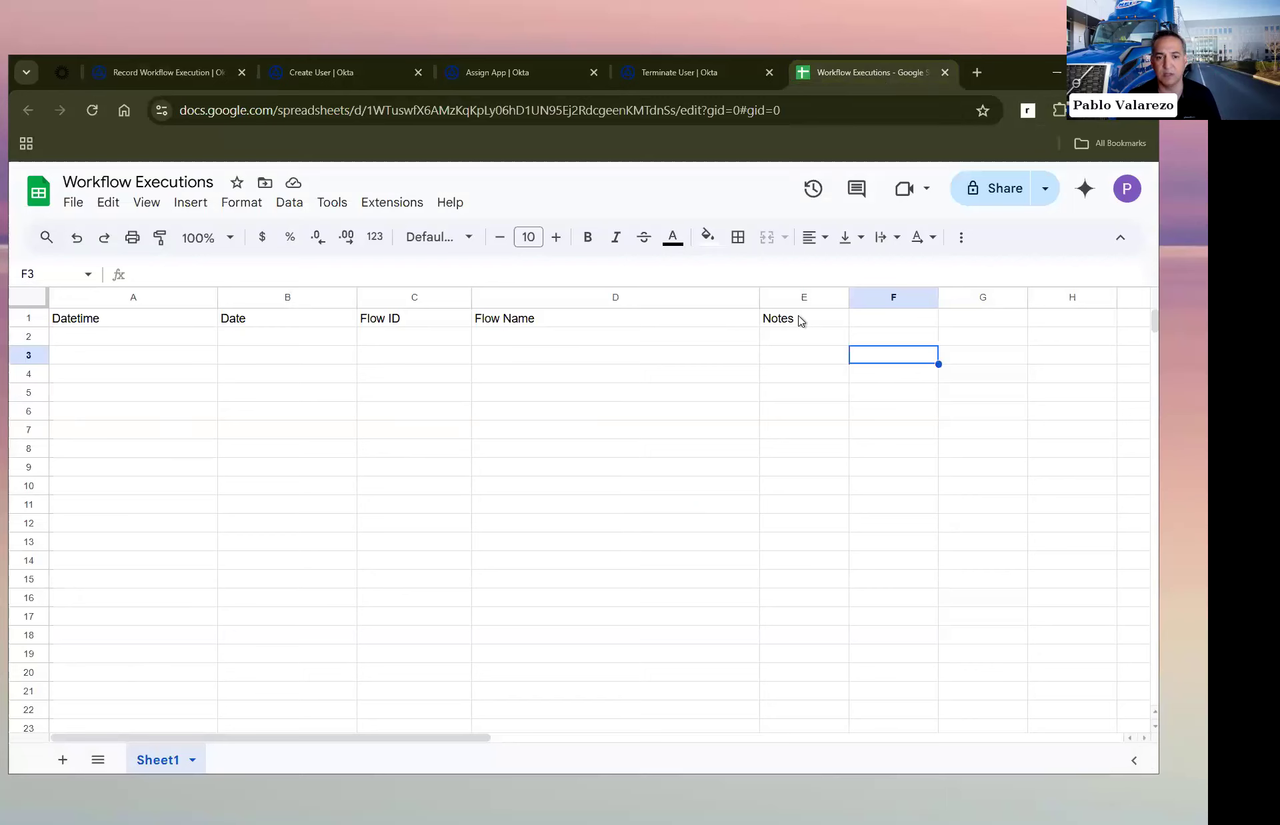
pyautogui.click(190, 72)
pyautogui.click(89, 301)
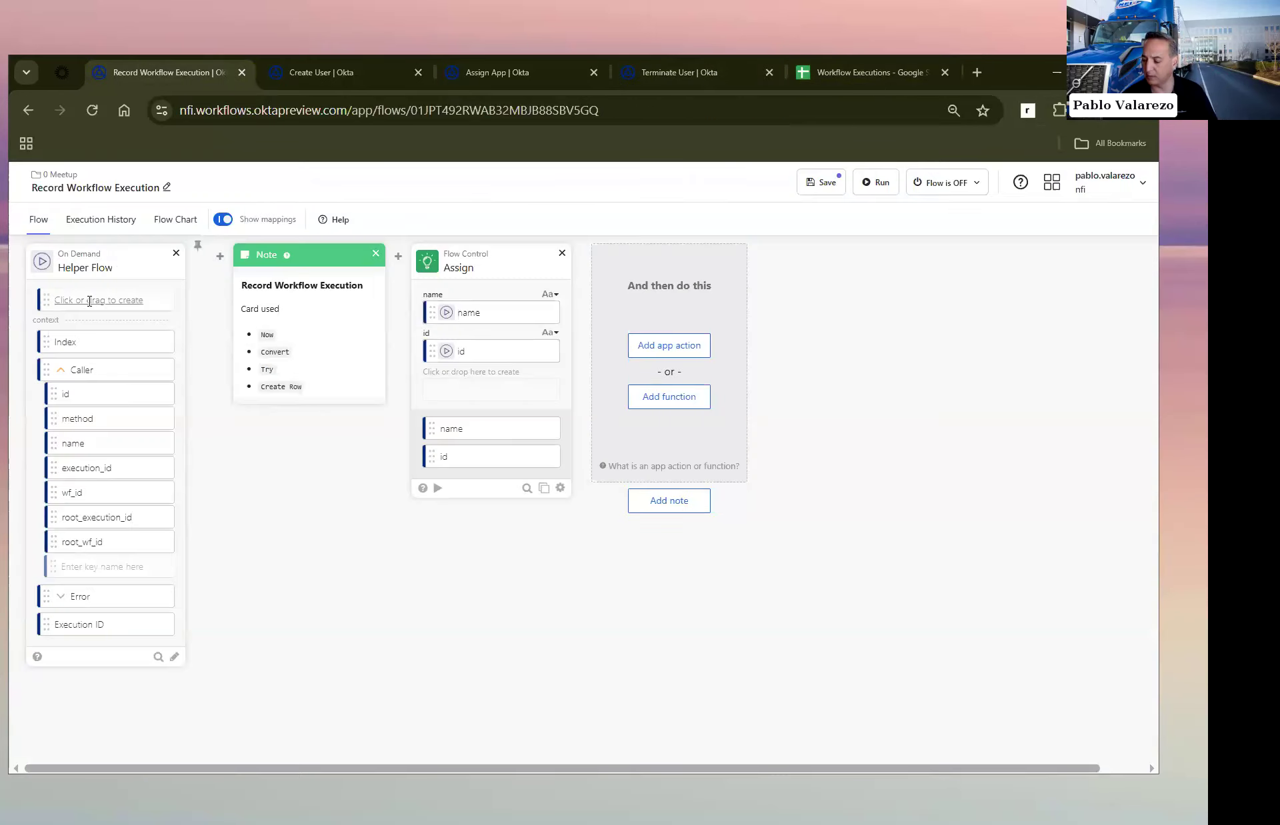
pyautogui.write('notes')
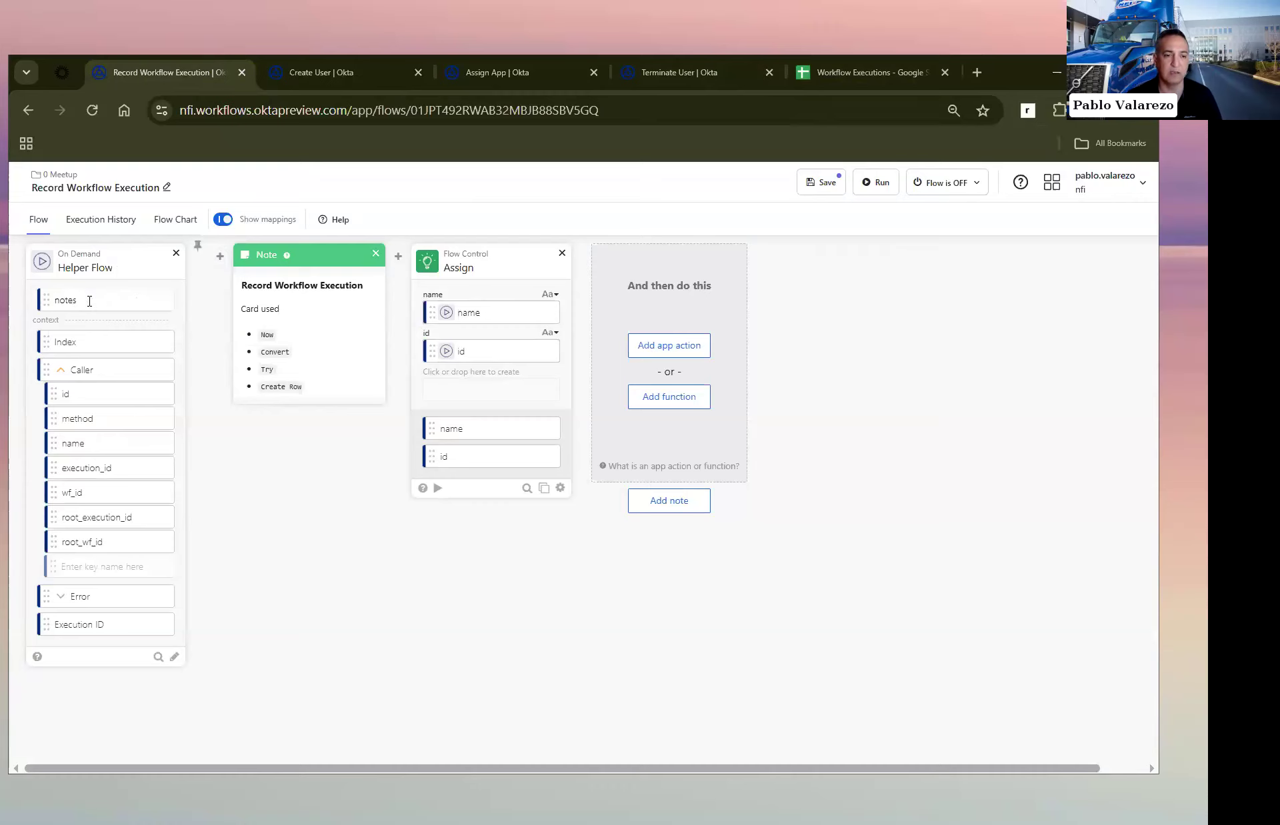
pyautogui.click(214, 461)
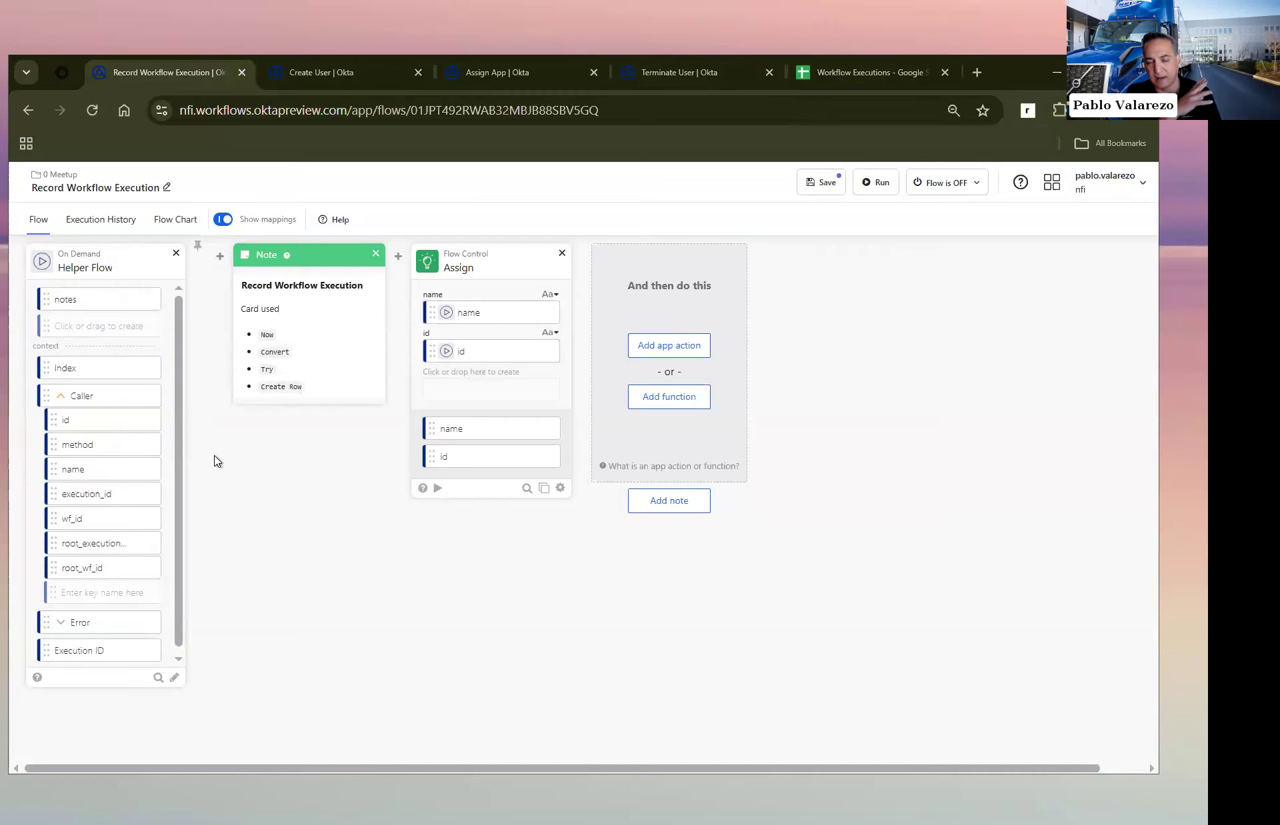
# Step: Look at the Create User flow and return to the Record Workflow Execution flow
pyautogui.click(334, 72)
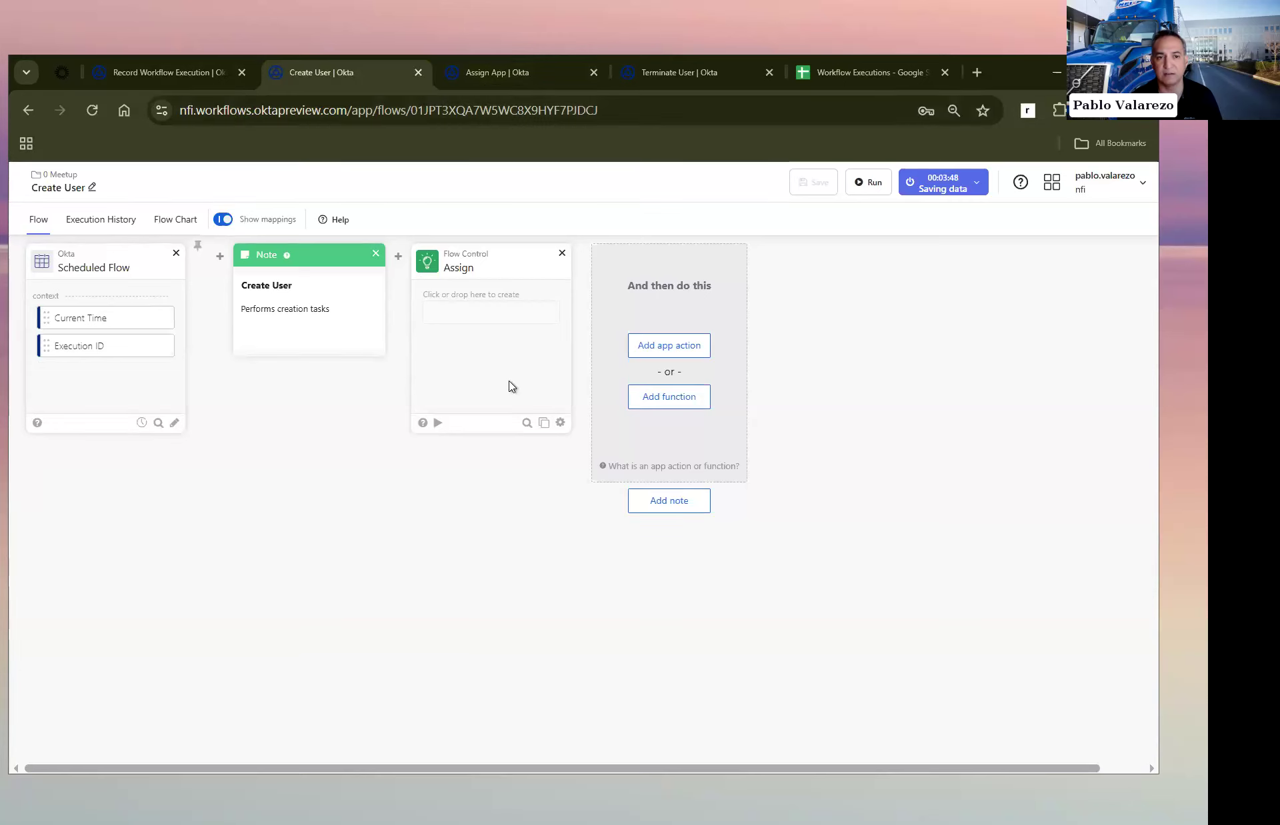
pyautogui.click(169, 73)
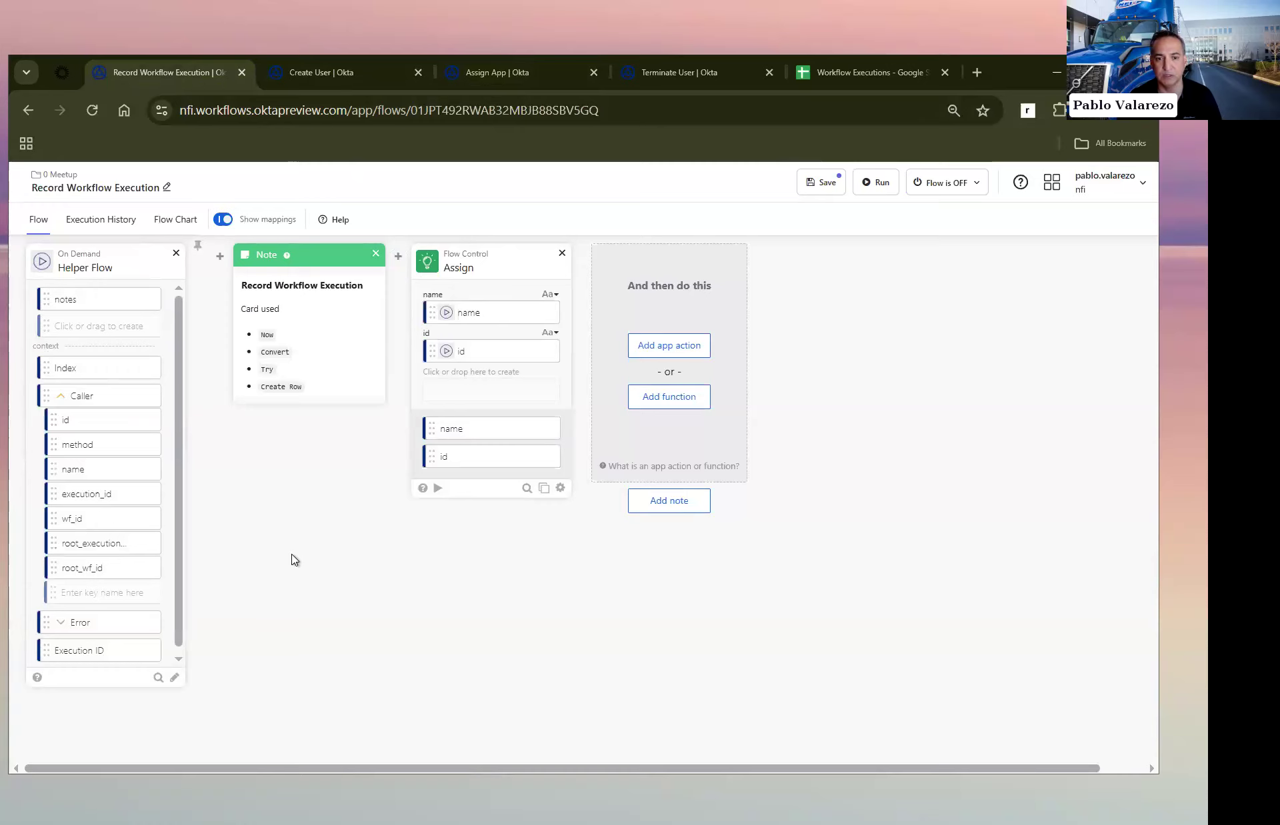
# Step: Add a Date & Time Now function after the Assign card
pyautogui.click(652, 400)
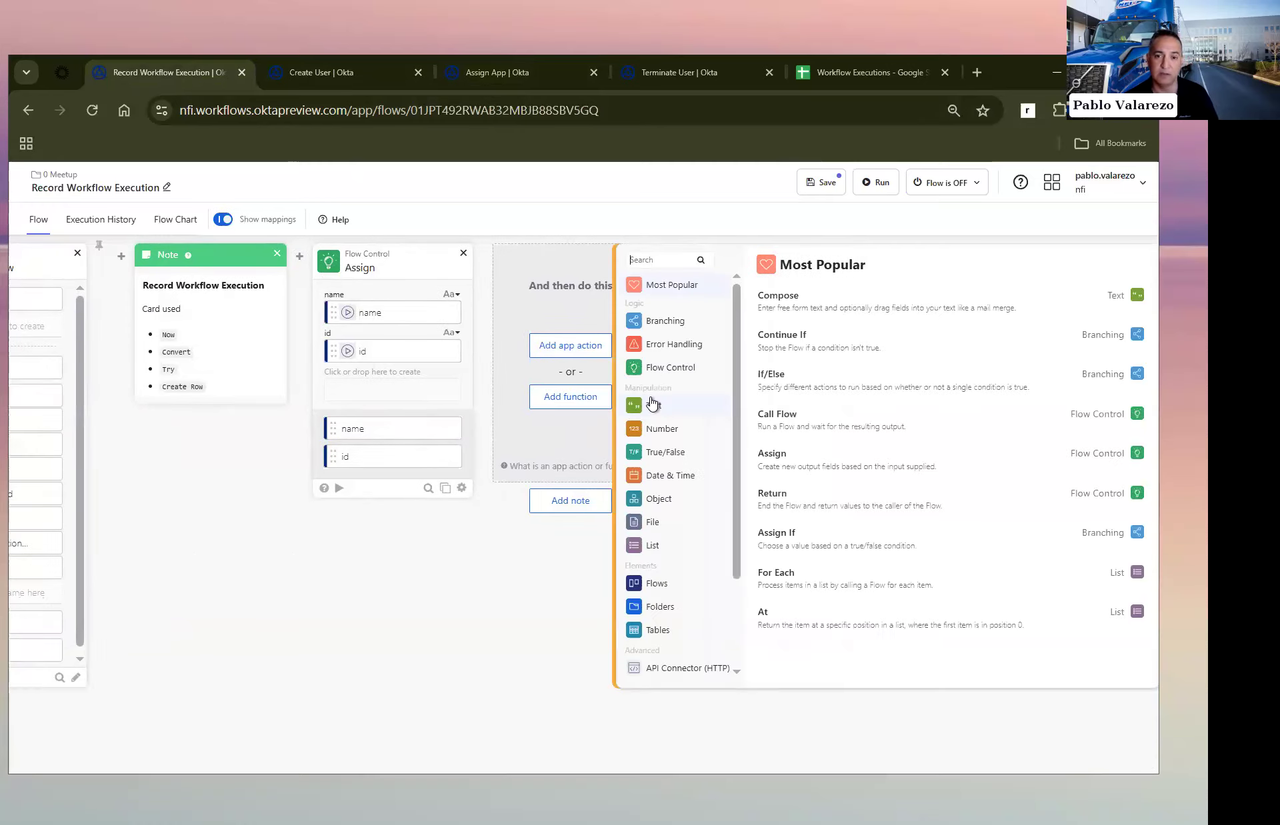
pyautogui.write('now')
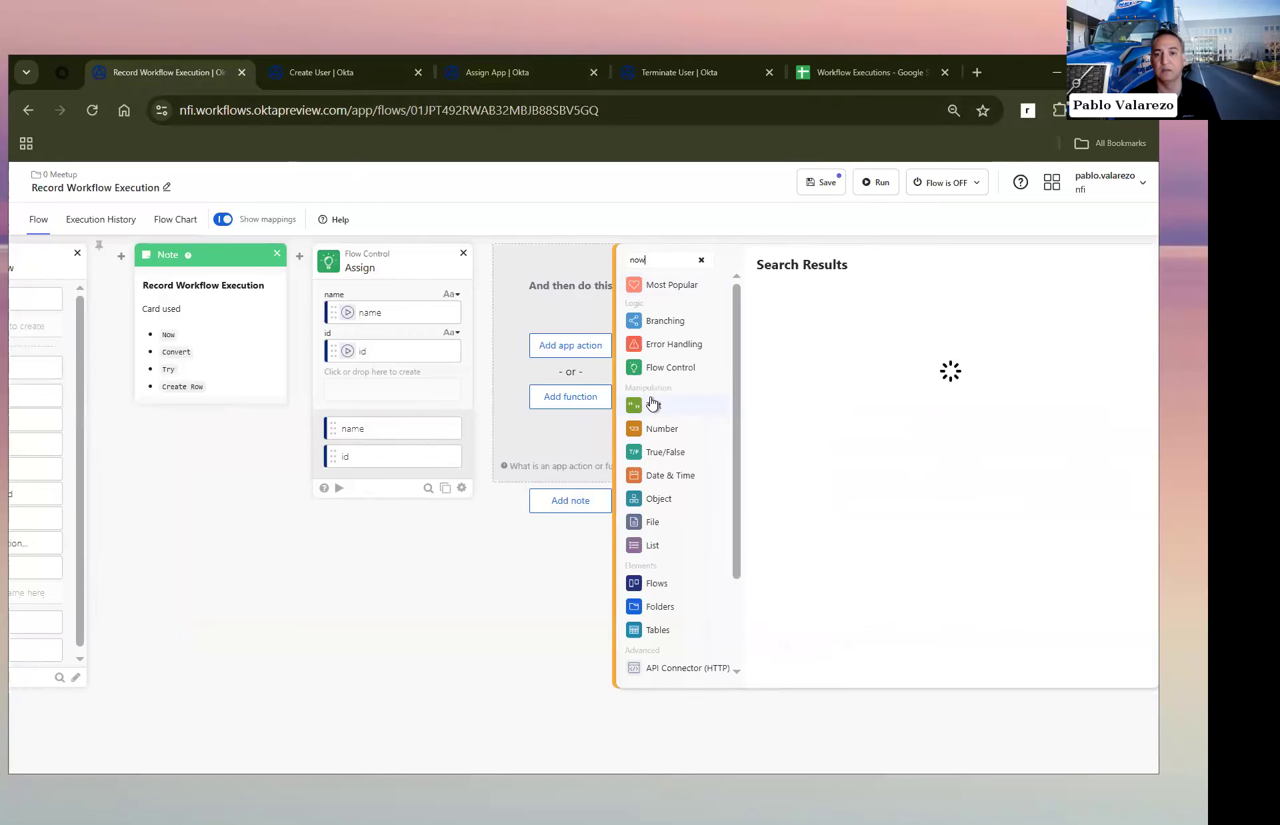
pyautogui.click(796, 316)
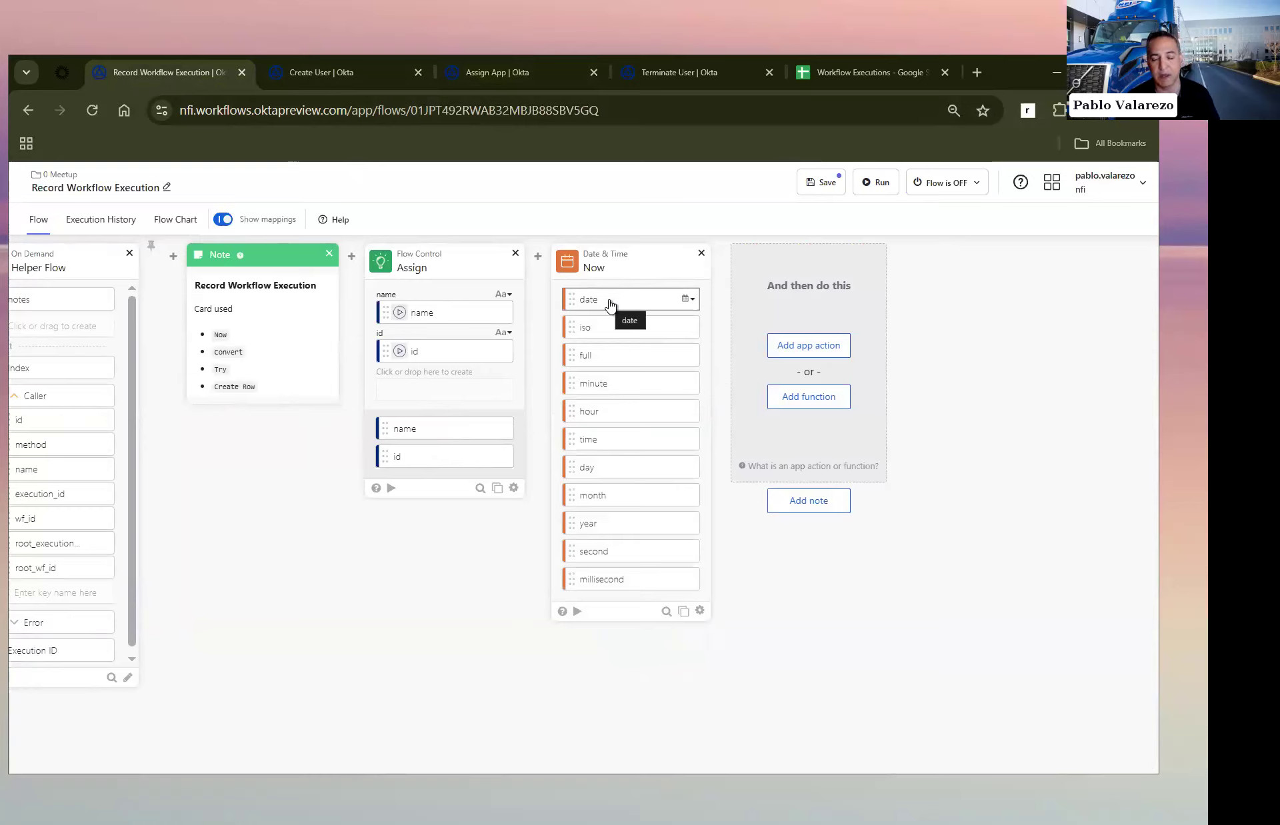
# Step: Add a Date & Time Convert function after the Now card and map Now's date output to its start input
pyautogui.click(809, 399)
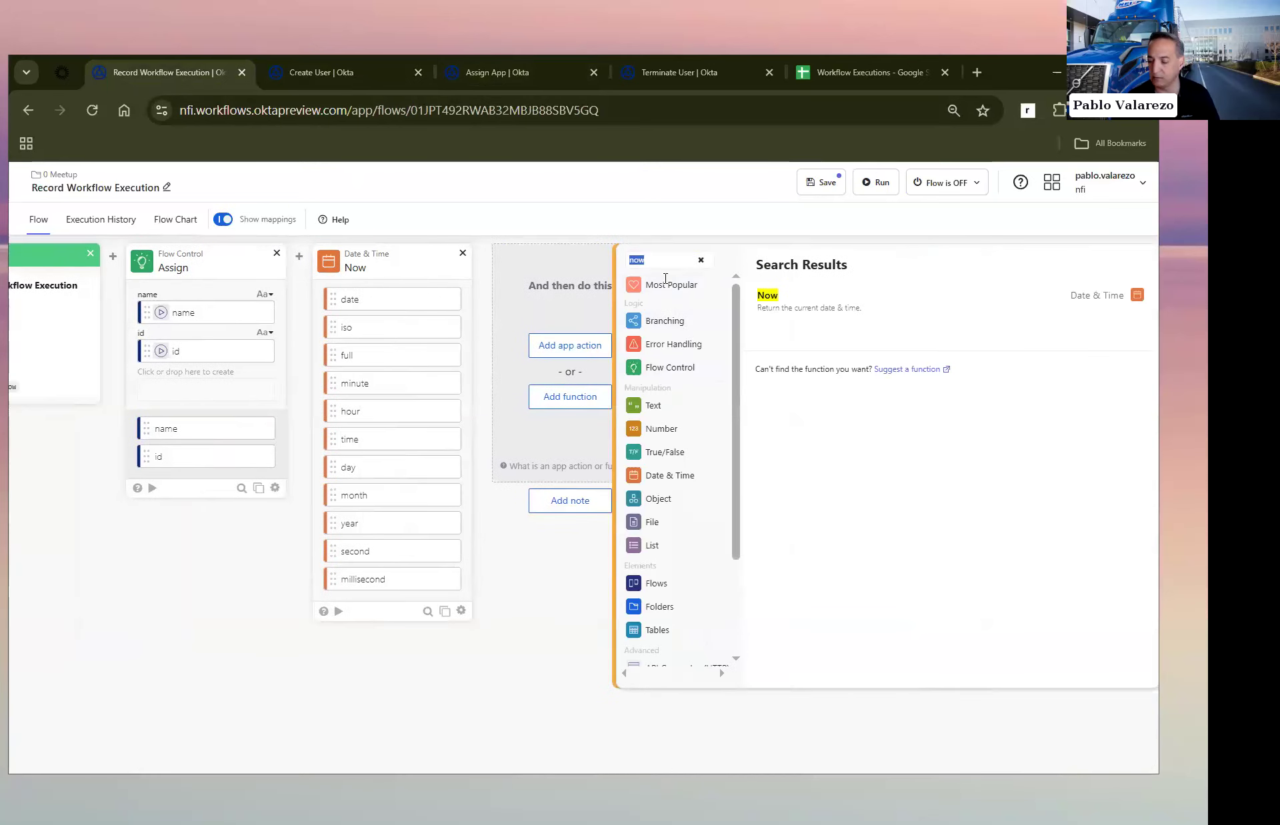
pyautogui.write('conver')
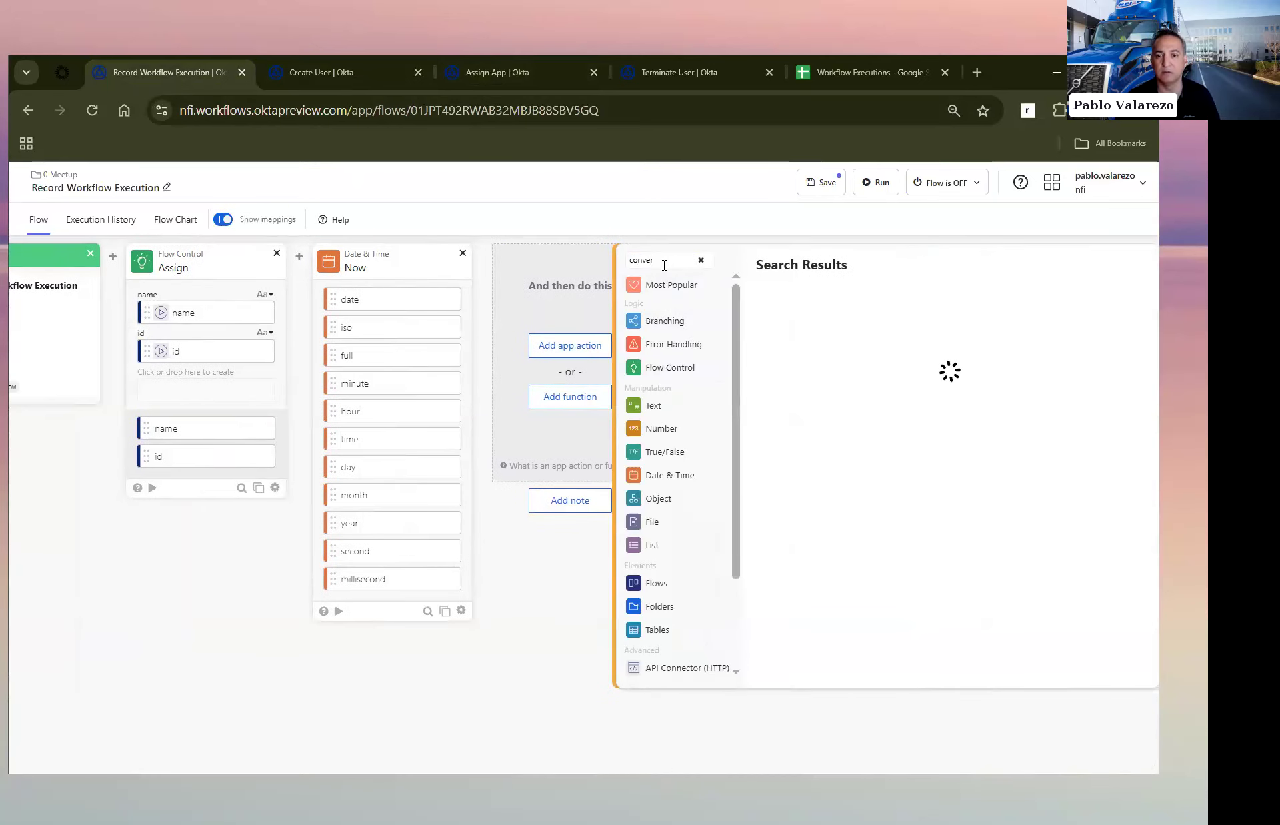
pyautogui.click(800, 300)
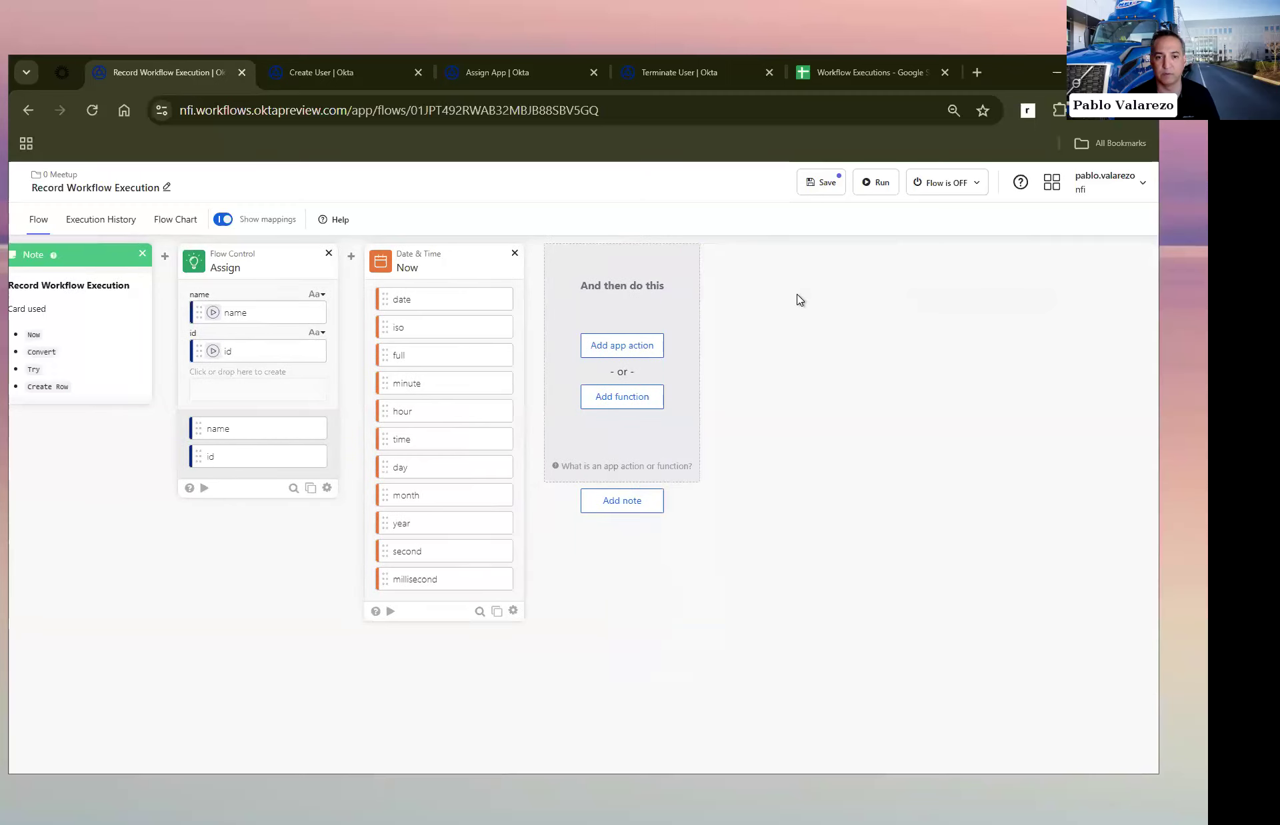
pyautogui.moveTo(497, 298); pyautogui.dragTo(586, 314)
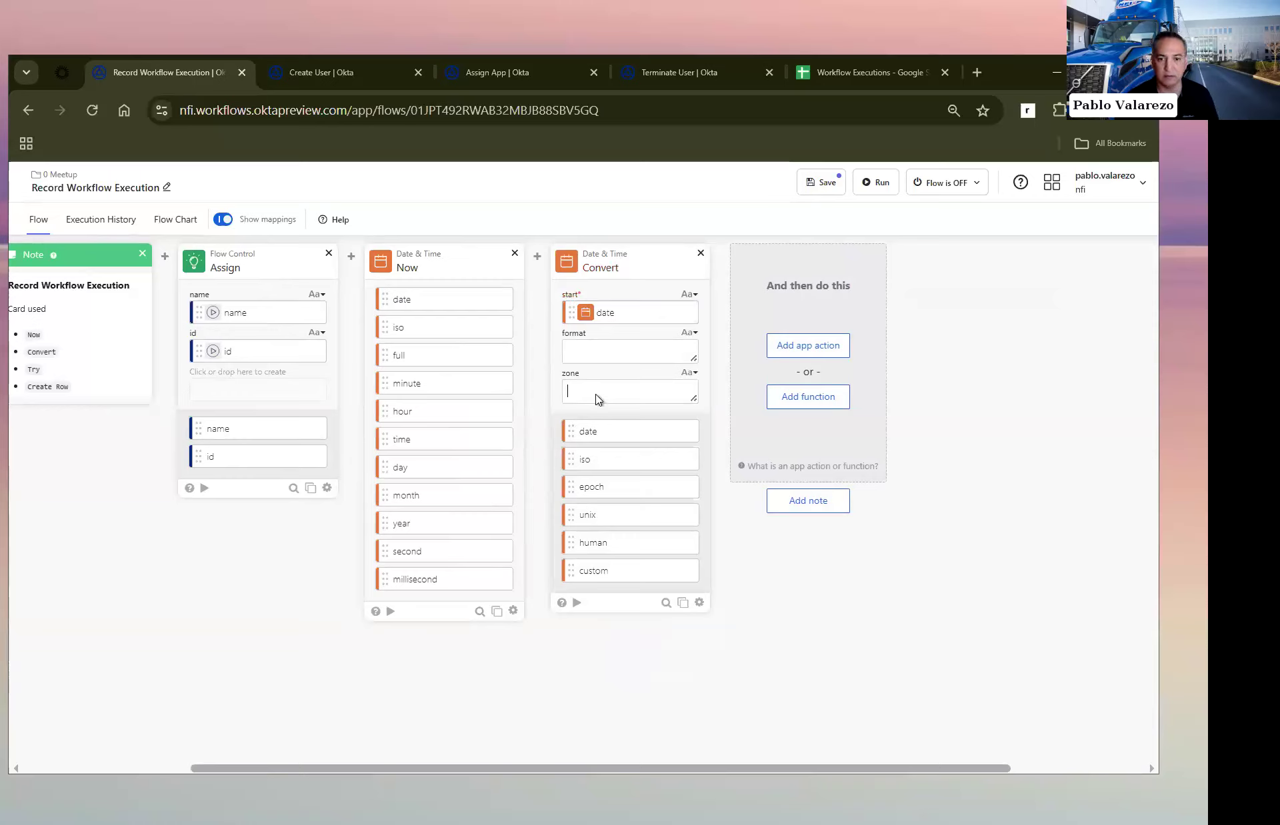
# Step: Set the Convert card's zone to US/Eastern and its format to M/D/Y
pyautogui.write('Datetime\tDate\tFlow ID\tFlow Name\tFlow Notes')
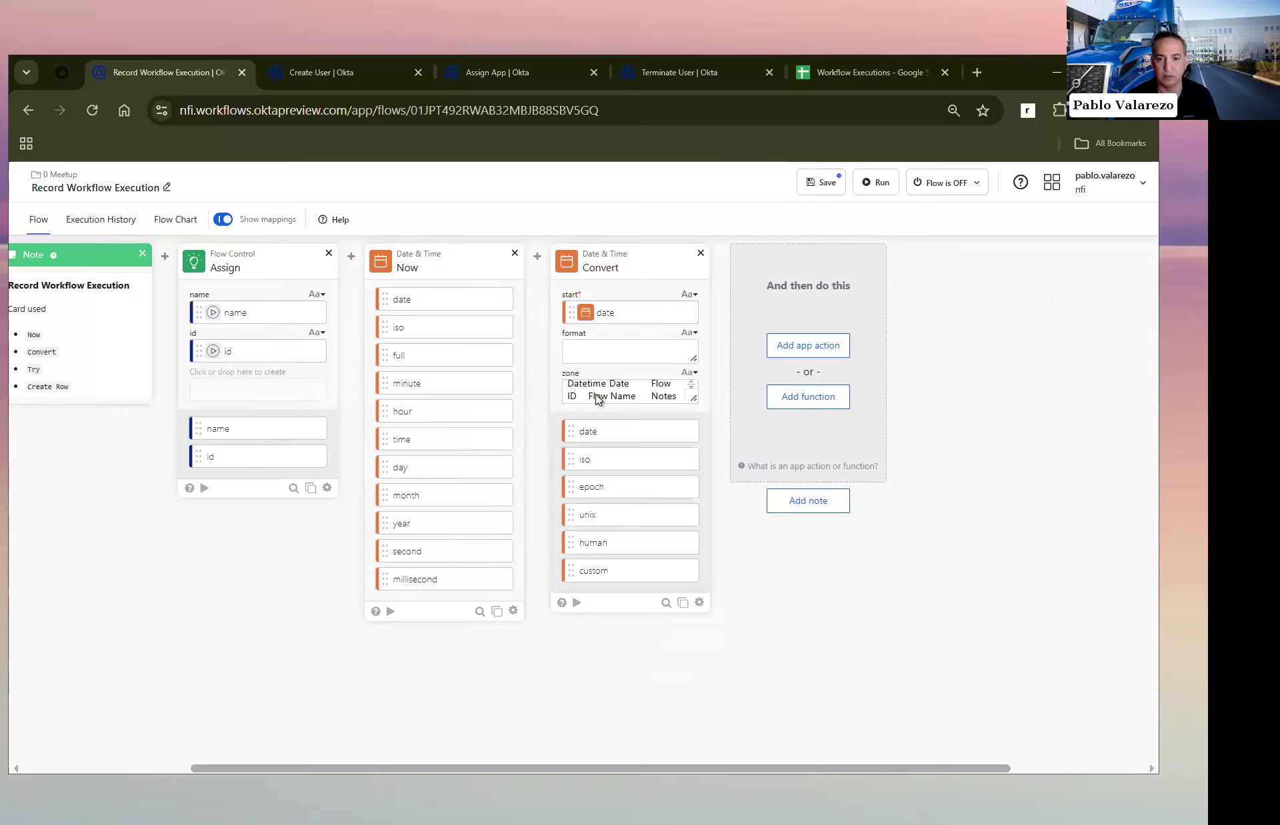
pyautogui.hotkey('ctrl', 'z')
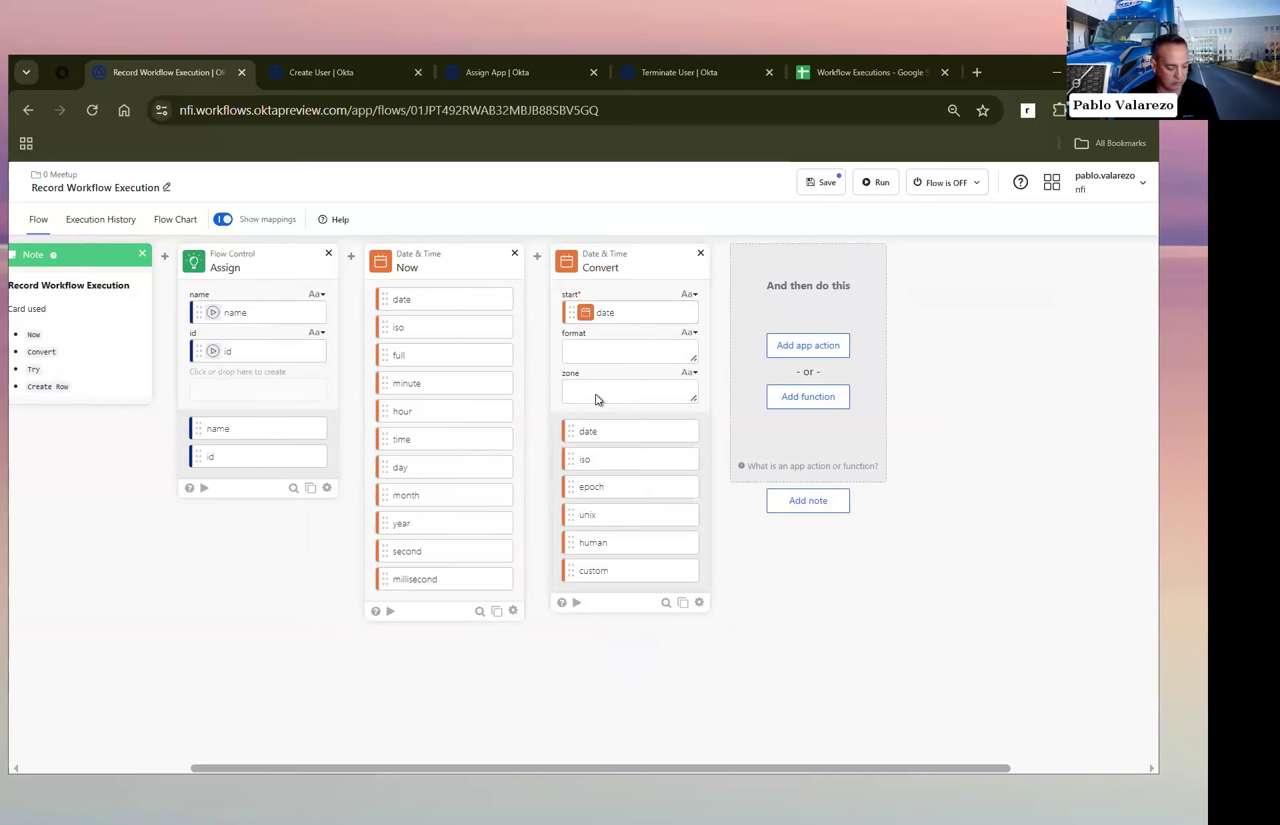
pyautogui.press('super+v')
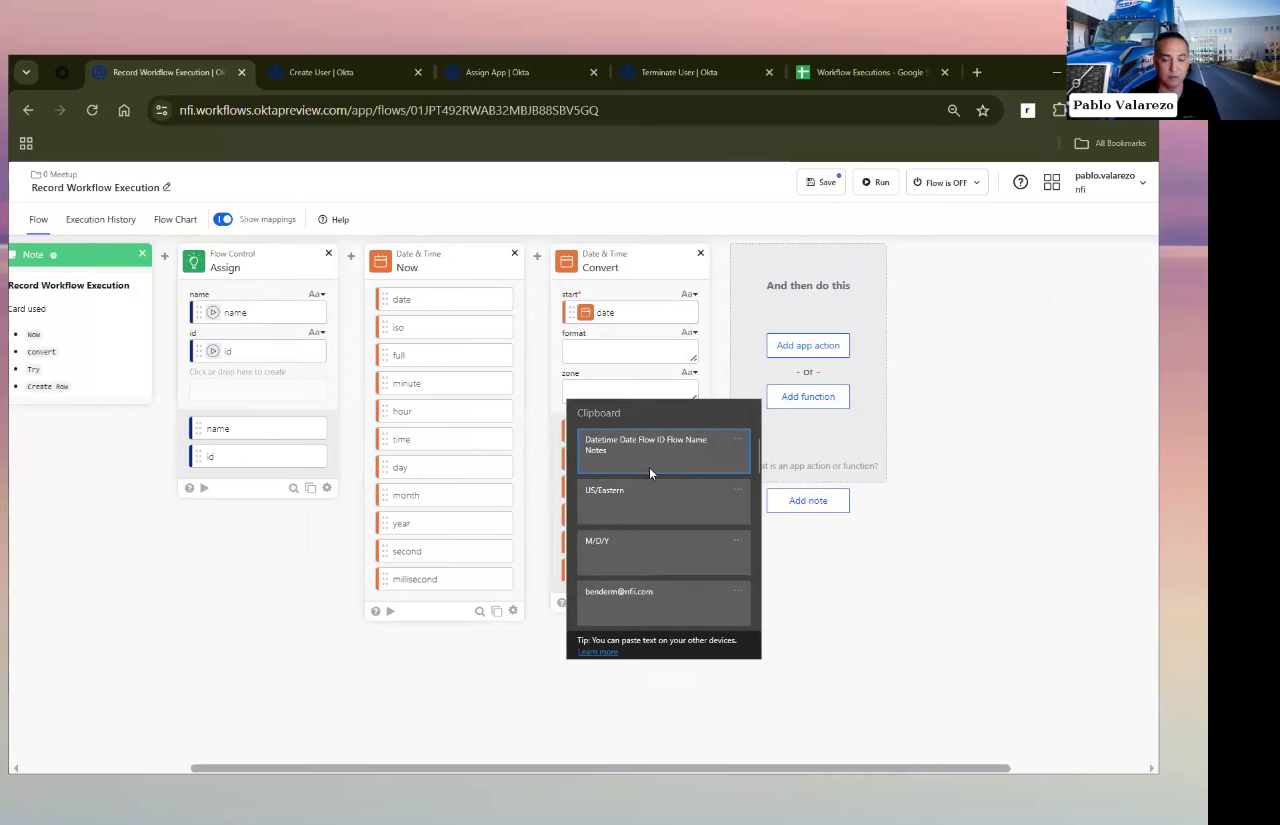
pyautogui.click(644, 499)
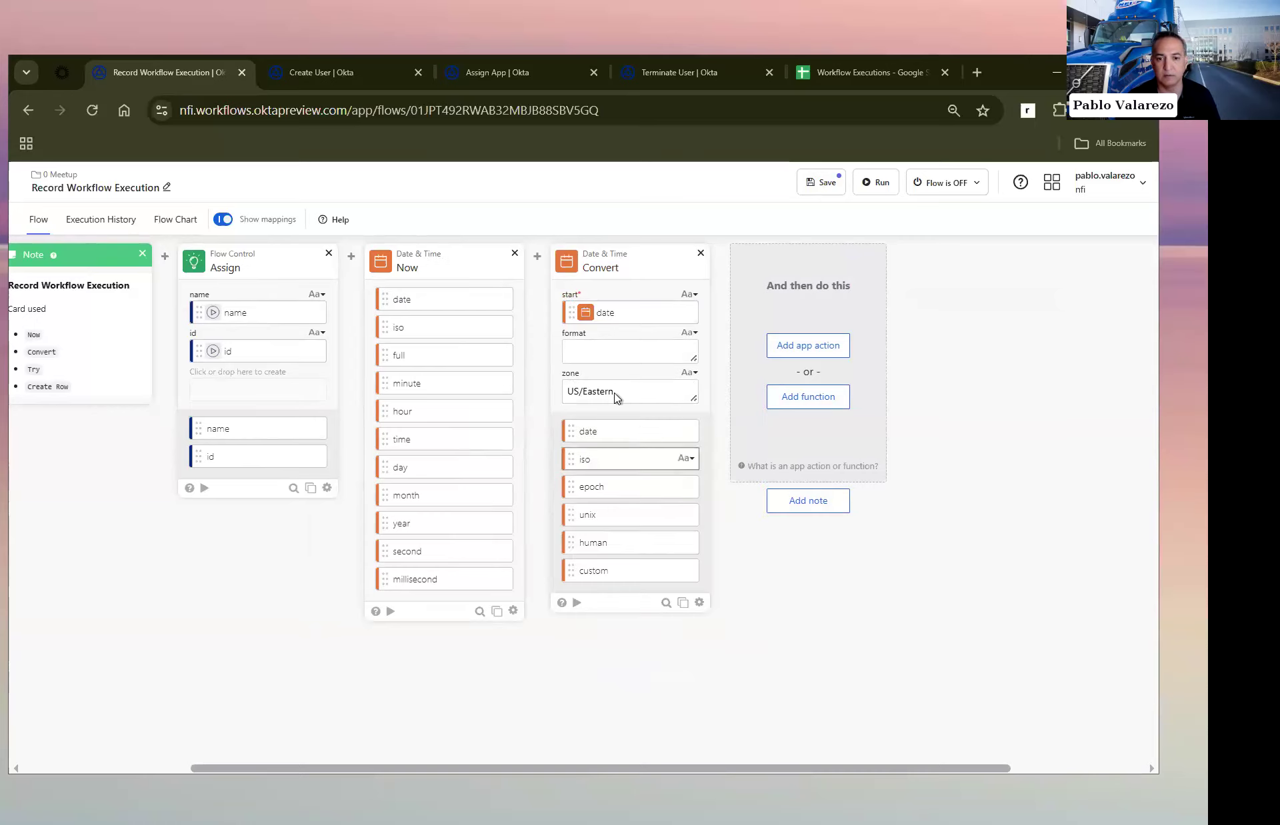
pyautogui.click(595, 353)
pyautogui.press('super+v')
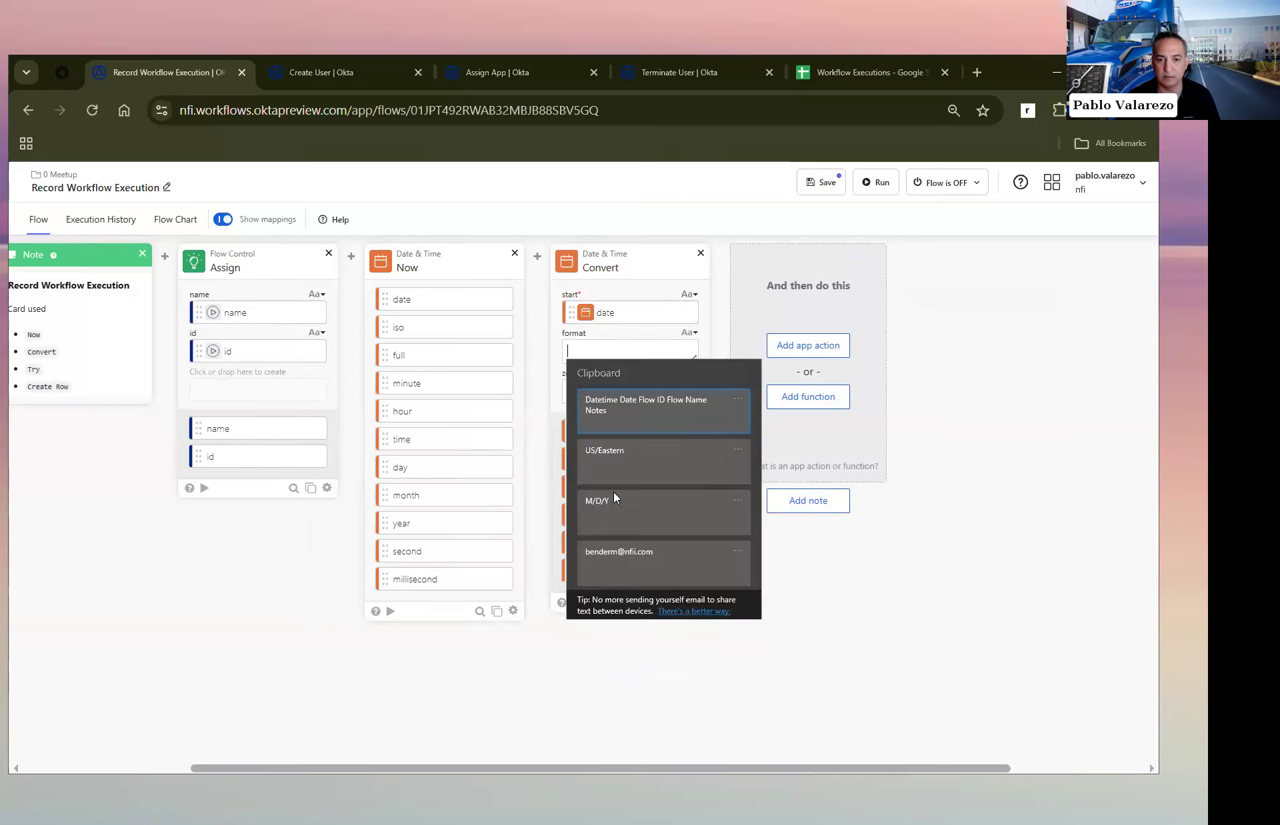
pyautogui.click(616, 501)
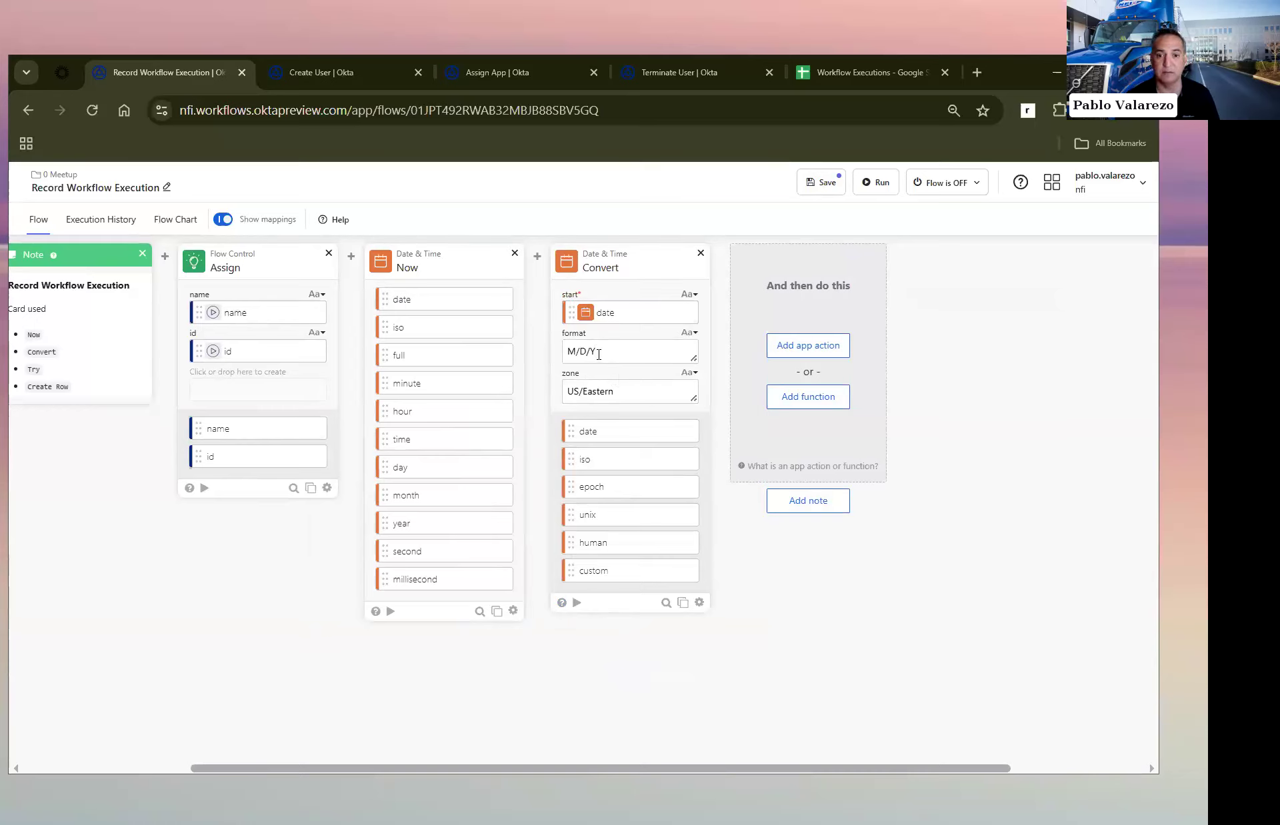
pyautogui.moveTo(599, 353); pyautogui.dragTo(545, 363)
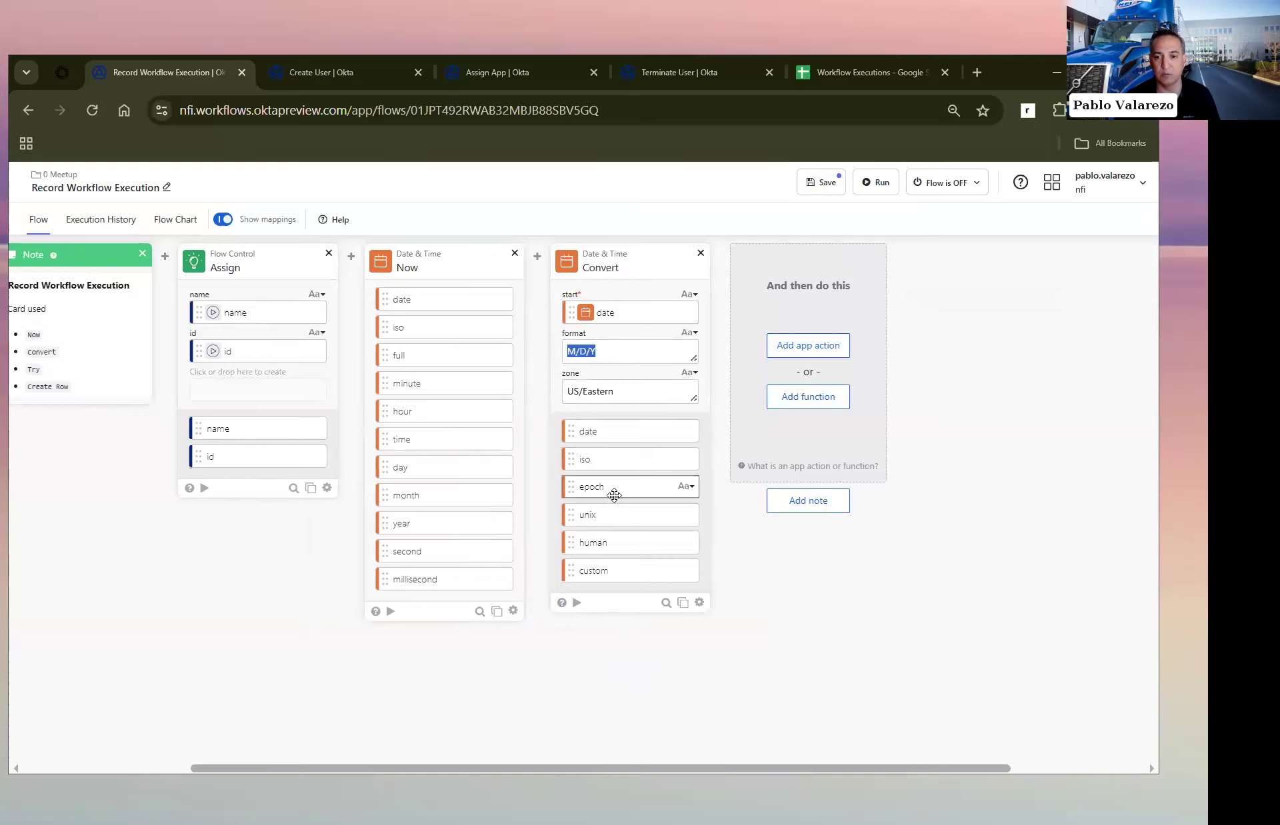
# Step: Add an If Error error-handling block with a Try section after the Convert card
pyautogui.click(793, 402)
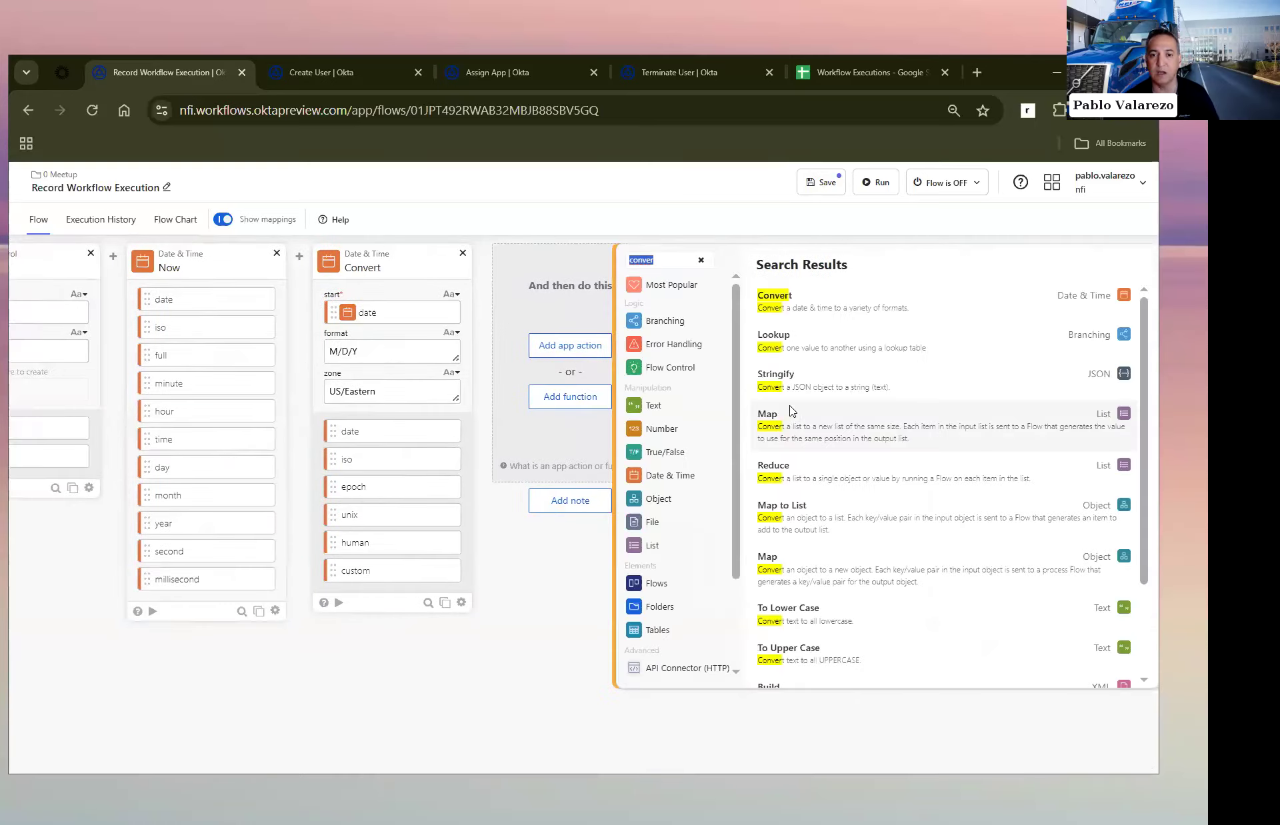
pyautogui.write('try')
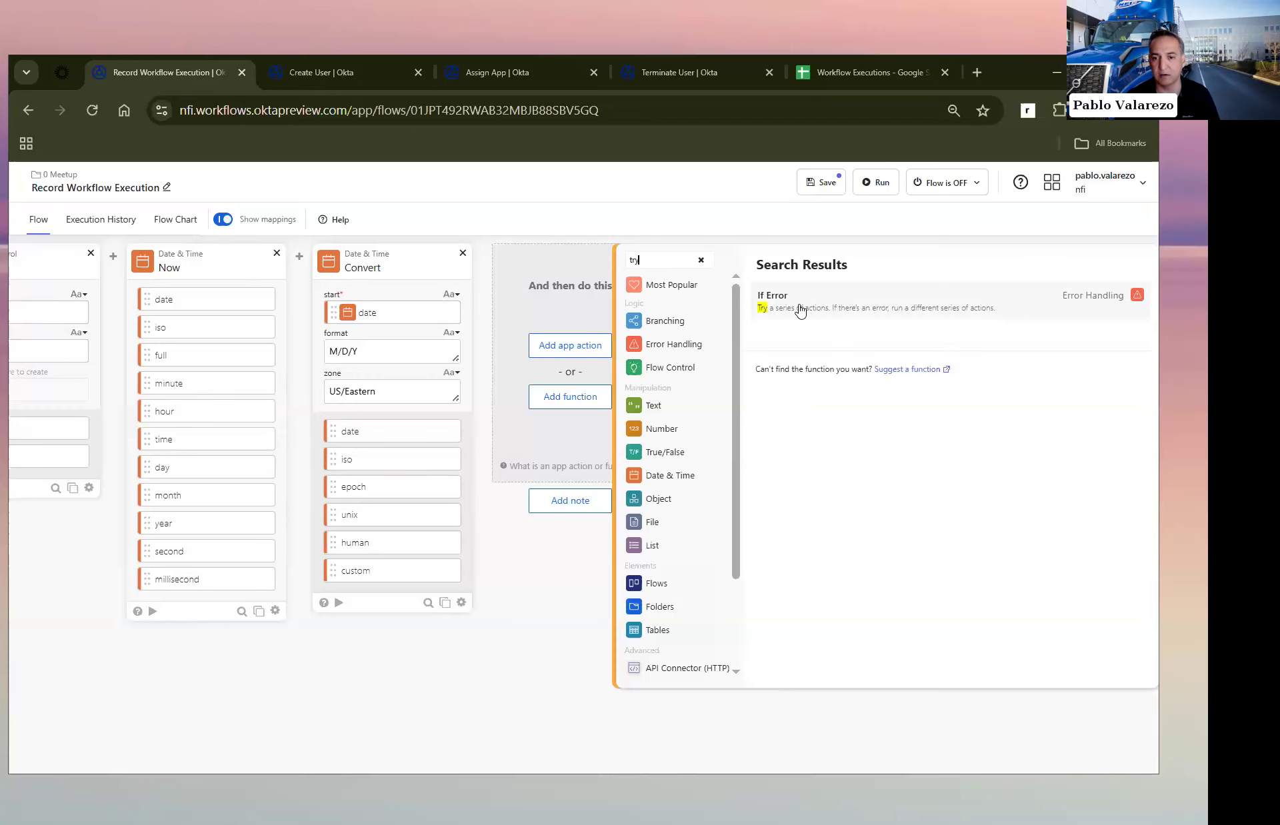
pyautogui.click(800, 311)
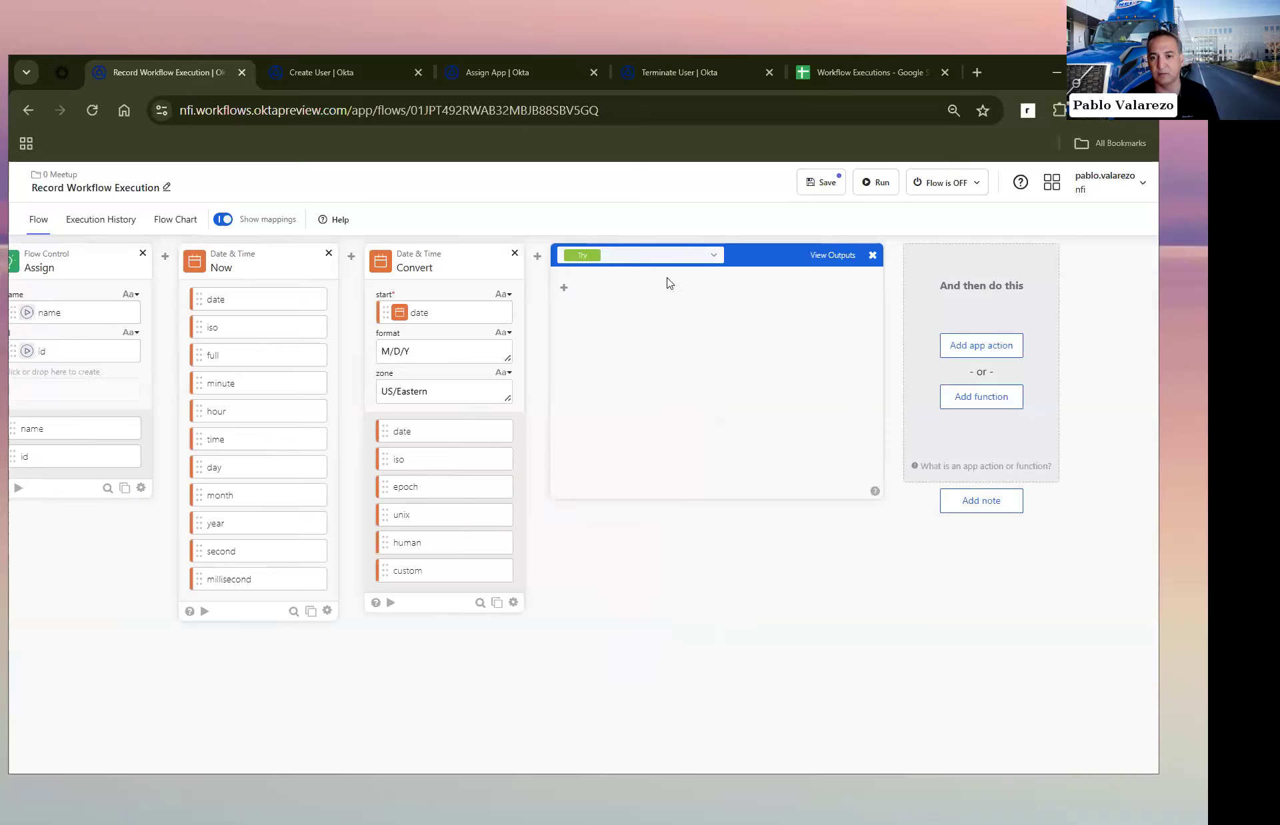
# Step: Add a Google Sheets Create Row action inside the Try section
pyautogui.click(563, 309)
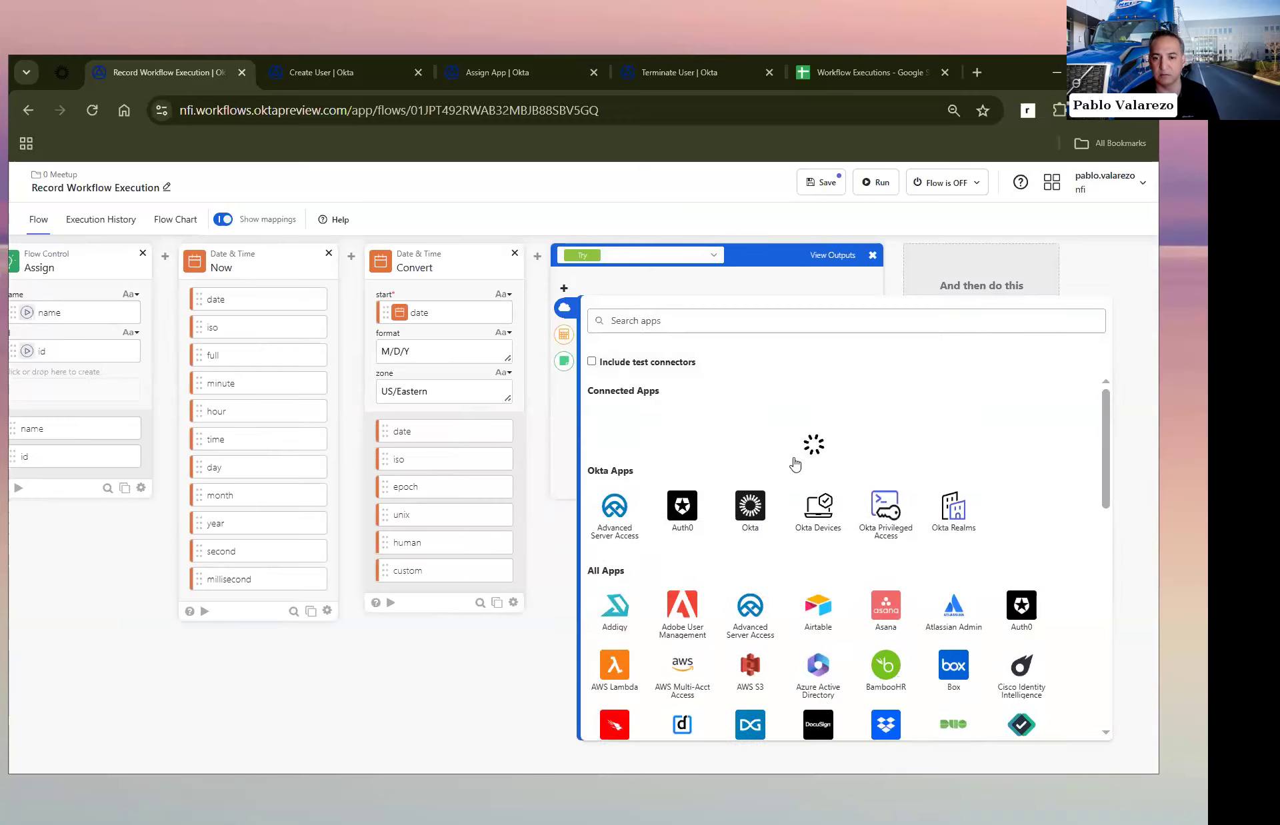
pyautogui.click(751, 426)
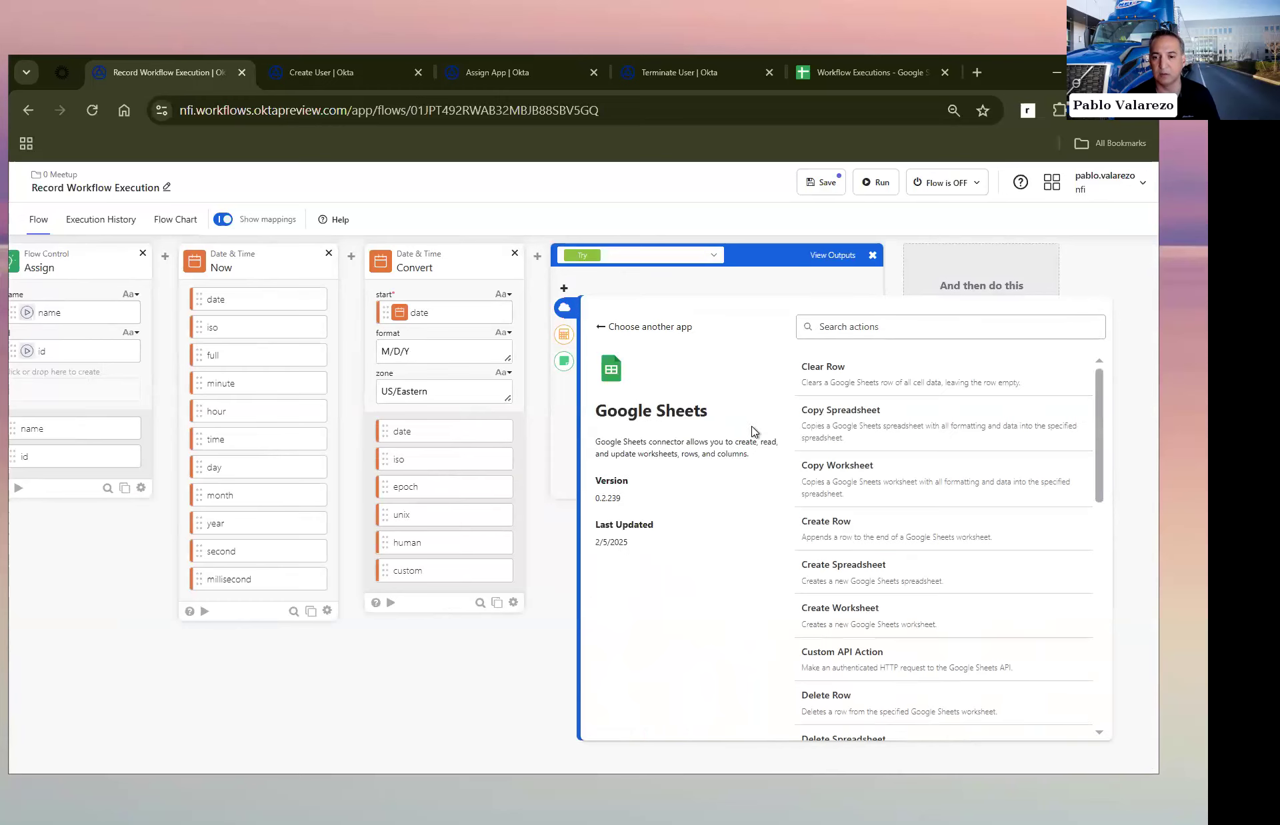
pyautogui.click(864, 531)
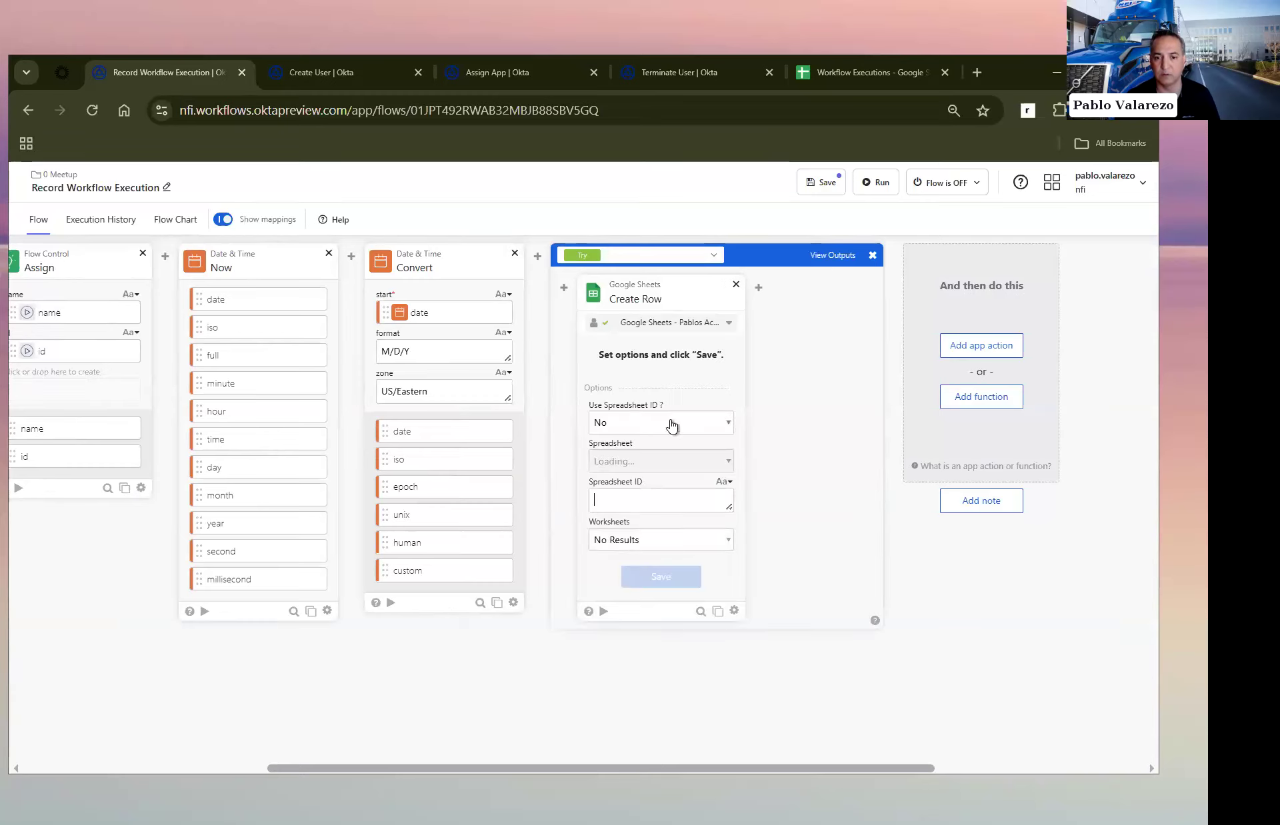
# Step: Switch the Create Row card to the other Google Sheets connection and choose the Workflow Executions spreadsheet
pyautogui.click(680, 463)
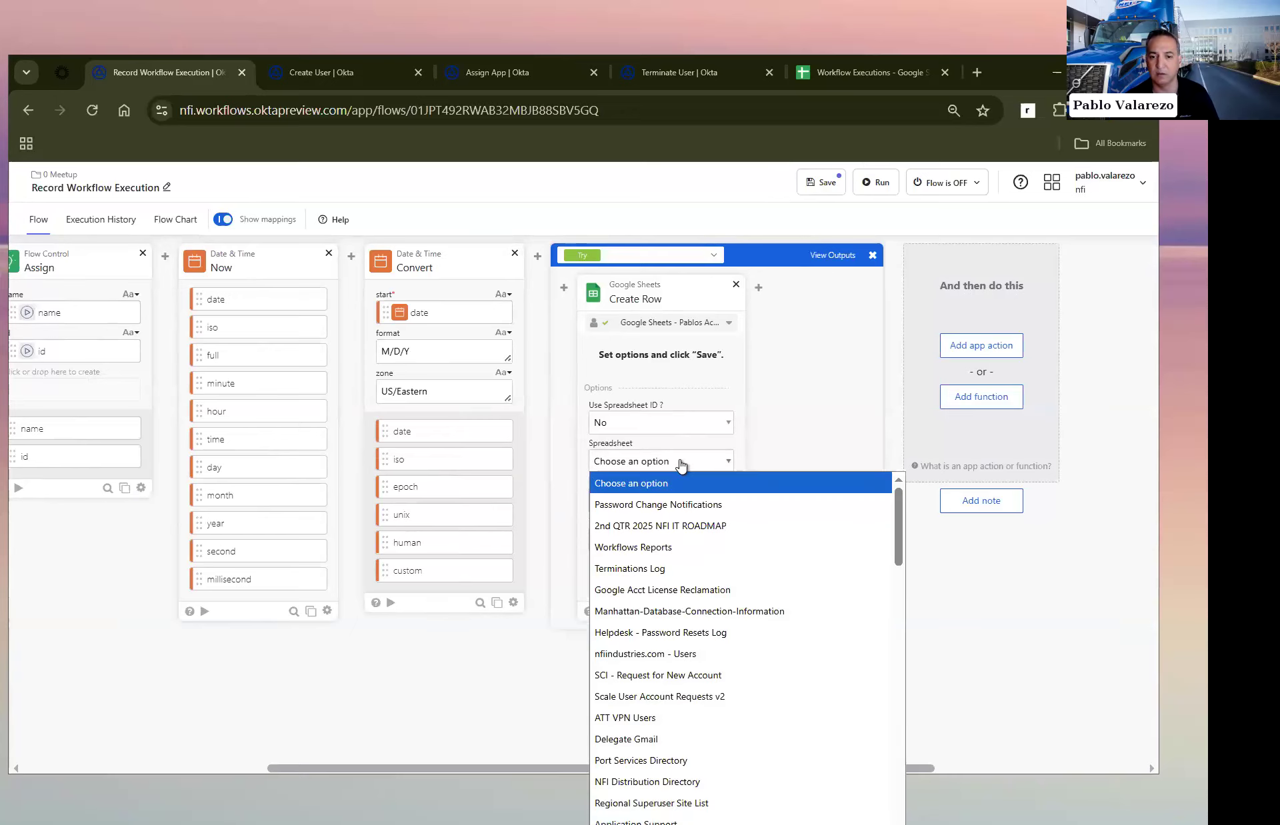
pyautogui.press('w')
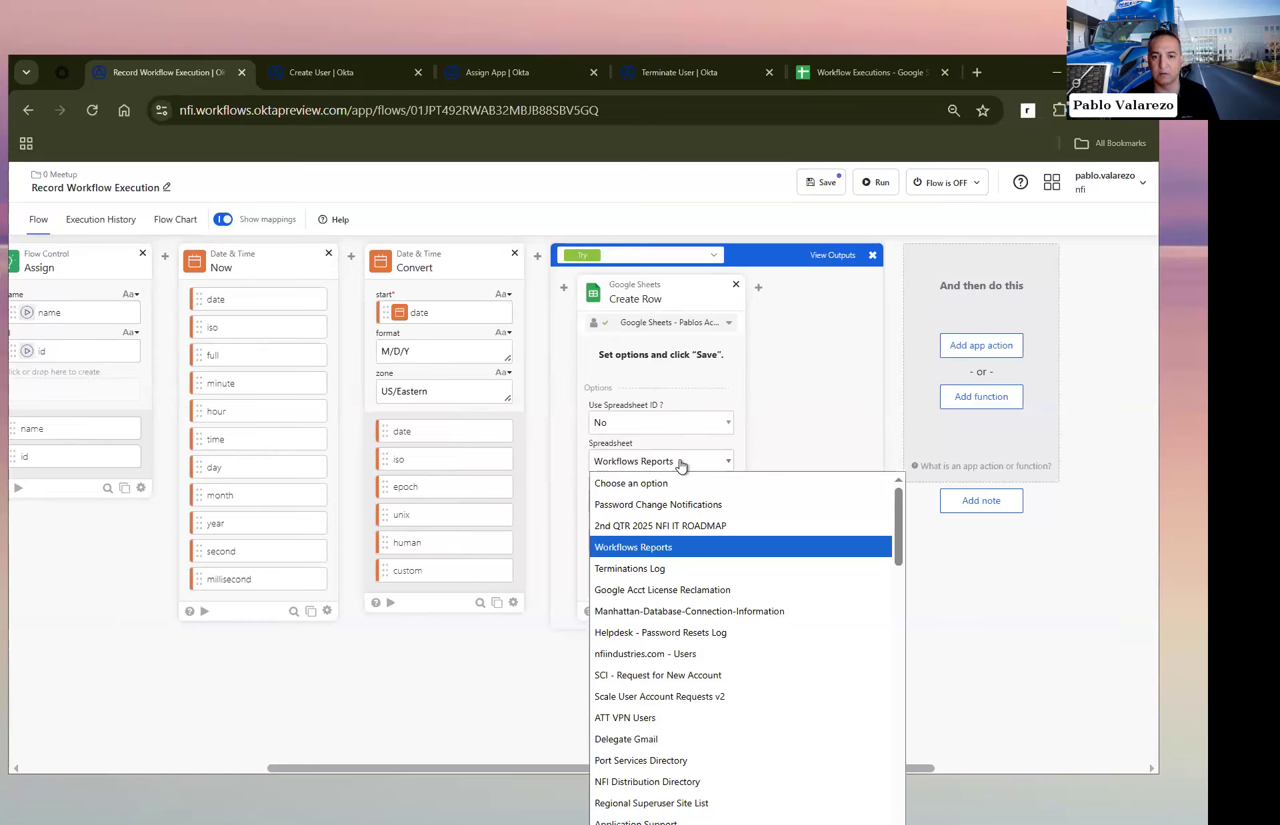
pyautogui.click(666, 325)
pyautogui.click(695, 396)
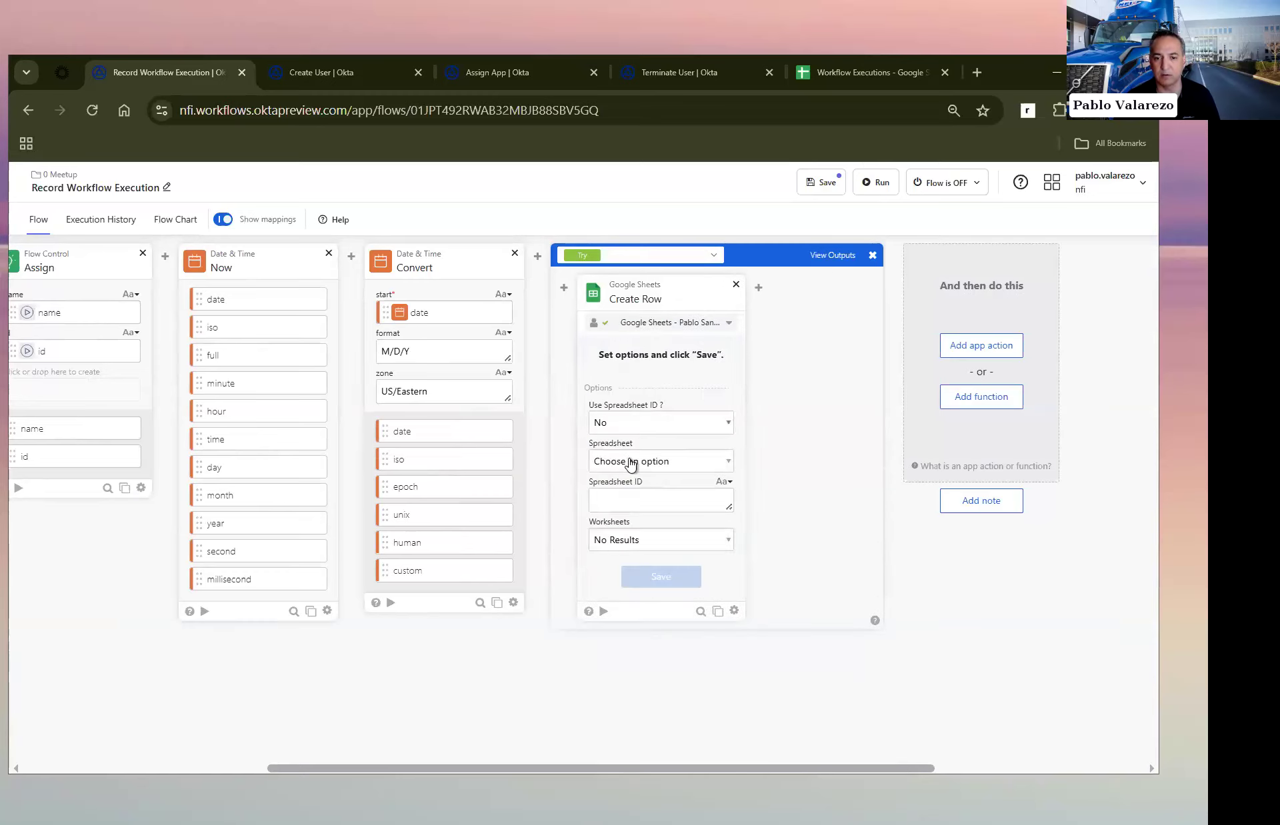
pyautogui.click(632, 463)
pyautogui.click(644, 503)
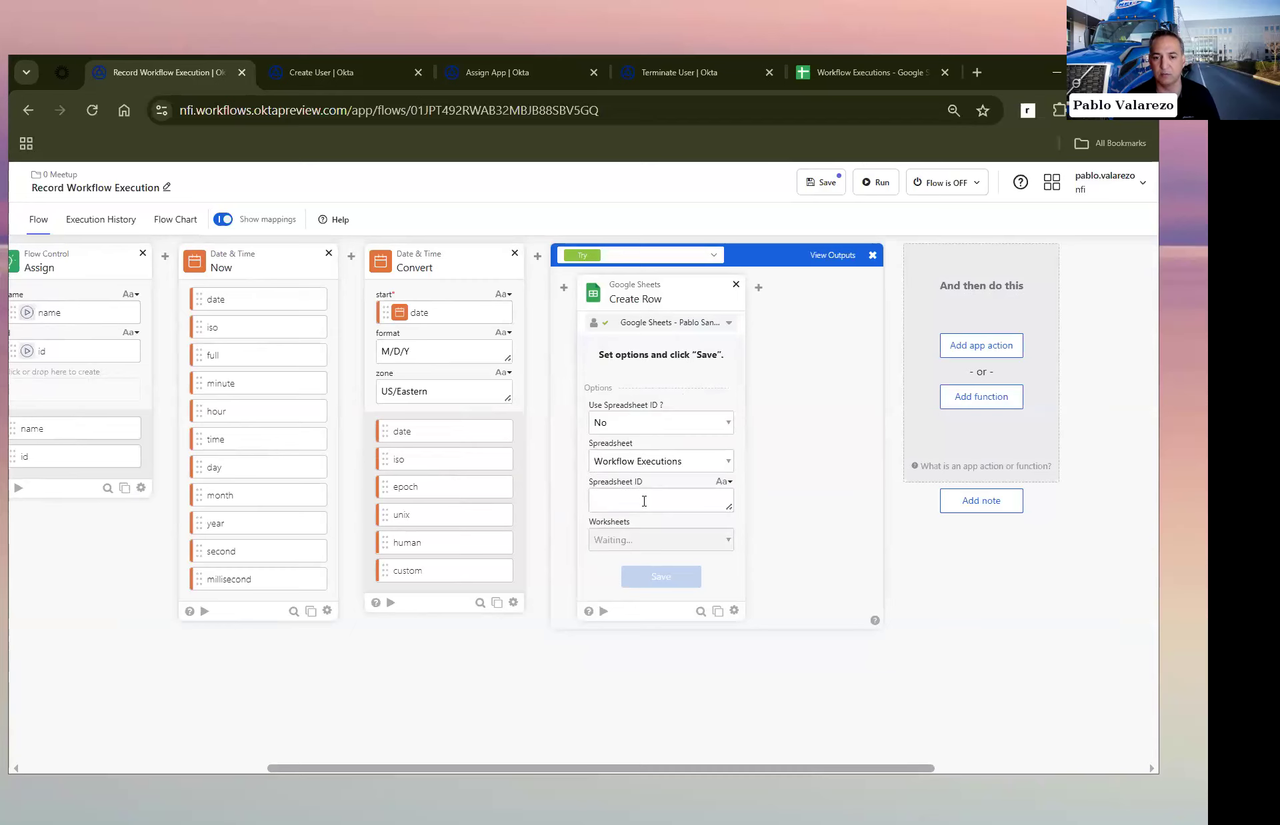
# Step: Choose Sheet1 as the Create Row card's worksheet and save the card options
pyautogui.click(859, 75)
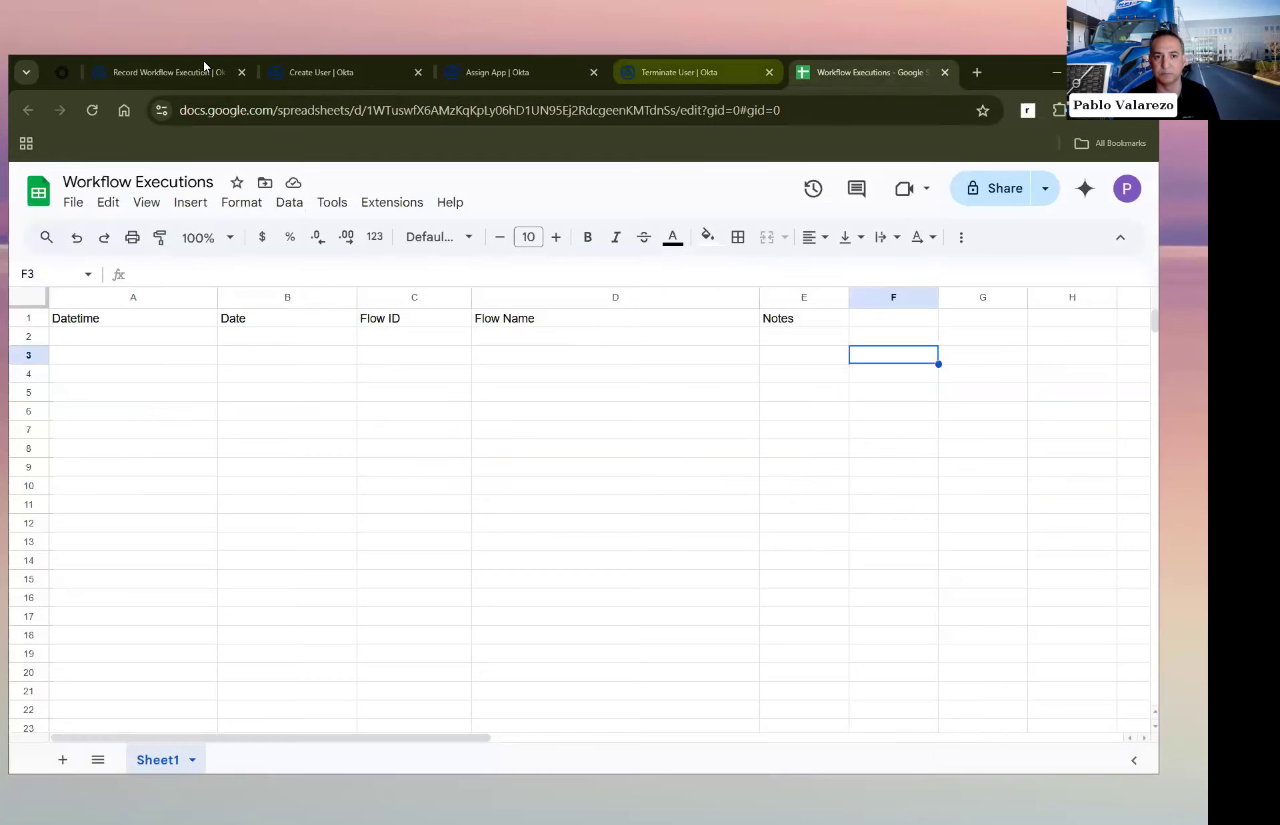
pyautogui.click(174, 70)
pyautogui.click(626, 543)
pyautogui.click(633, 582)
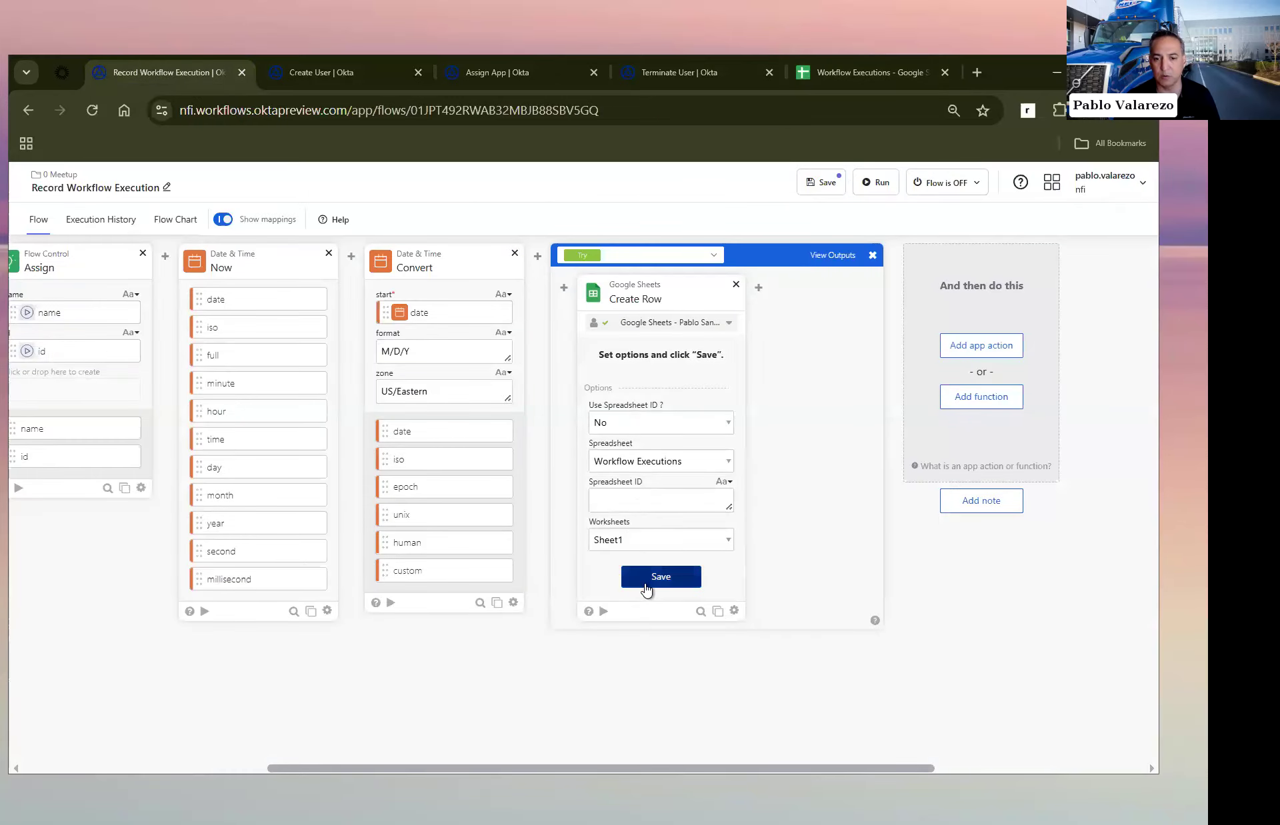
pyautogui.click(645, 586)
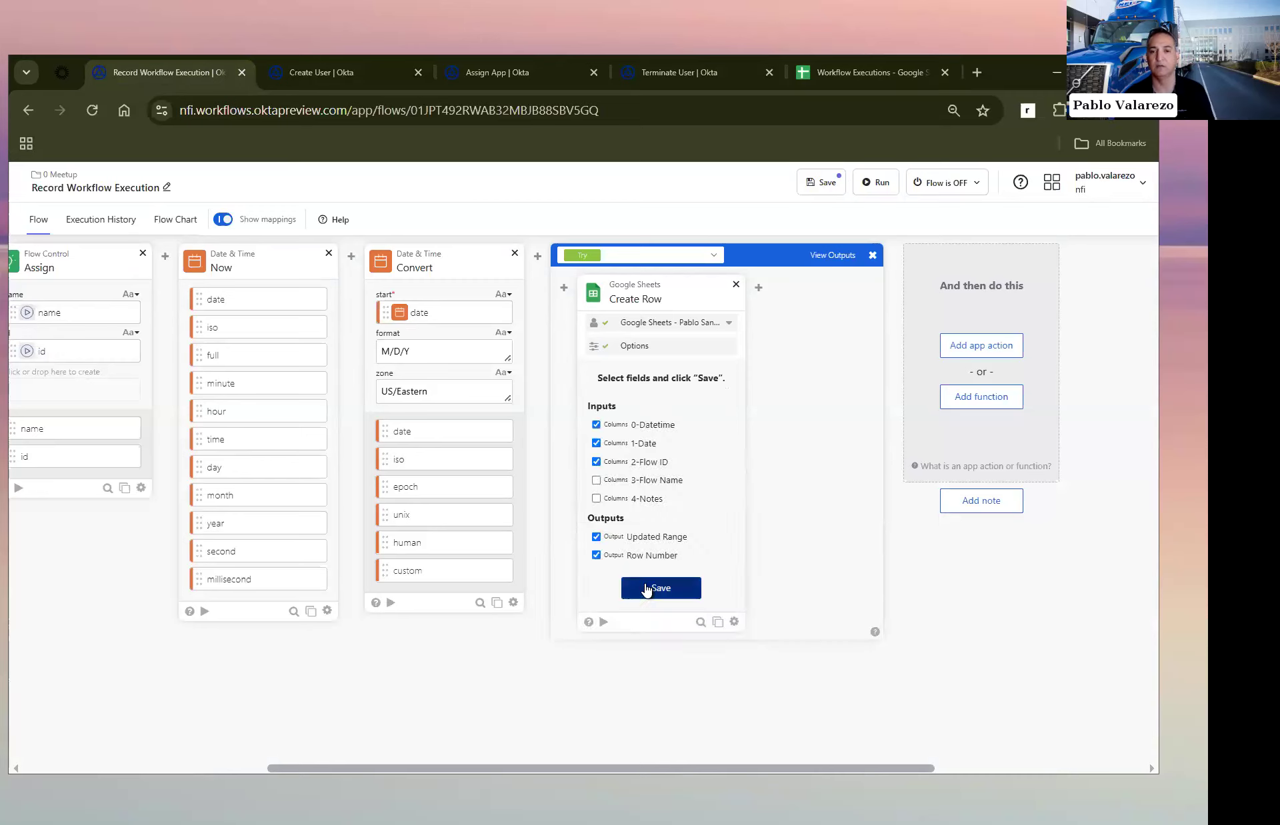
# Step: Include the 3-Flow Name and 4-Notes columns in the Create Row inputs and save the field selection
pyautogui.click(855, 72)
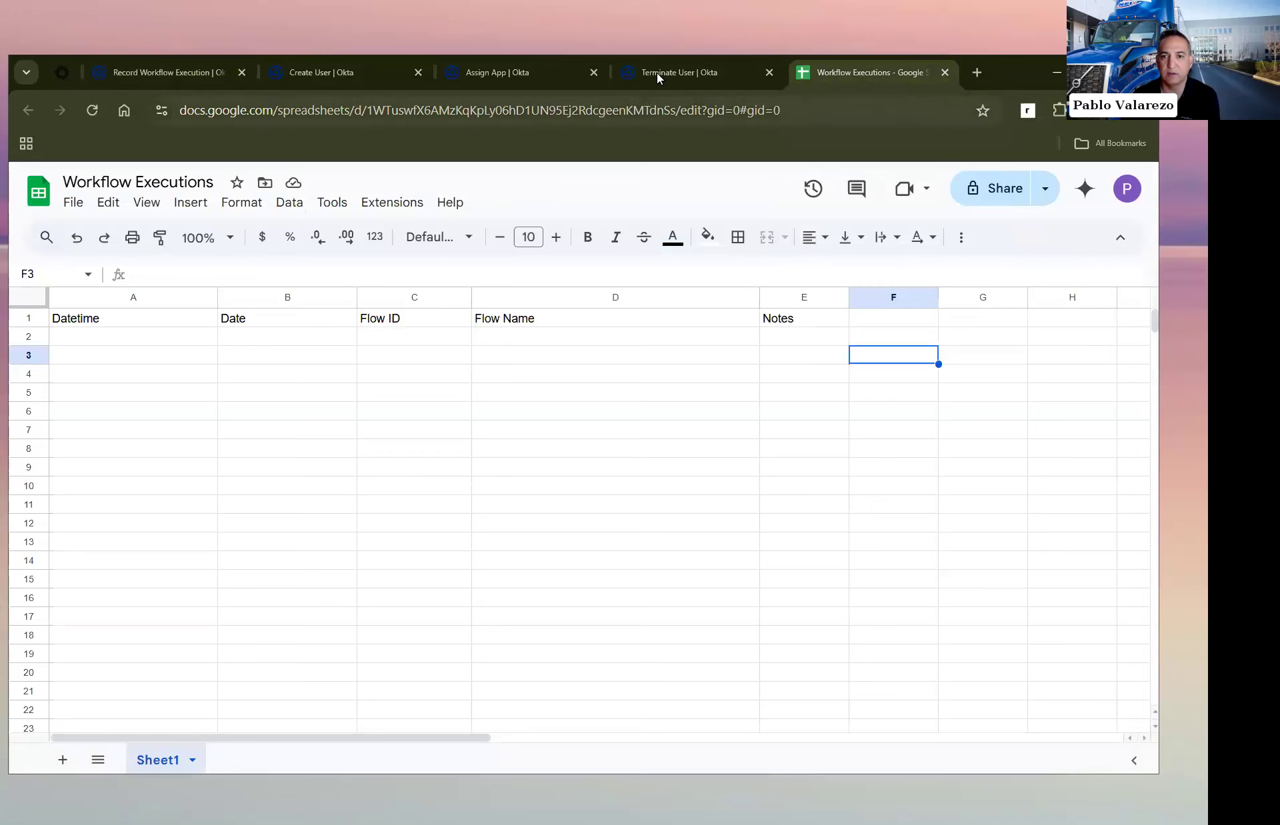
pyautogui.click(173, 72)
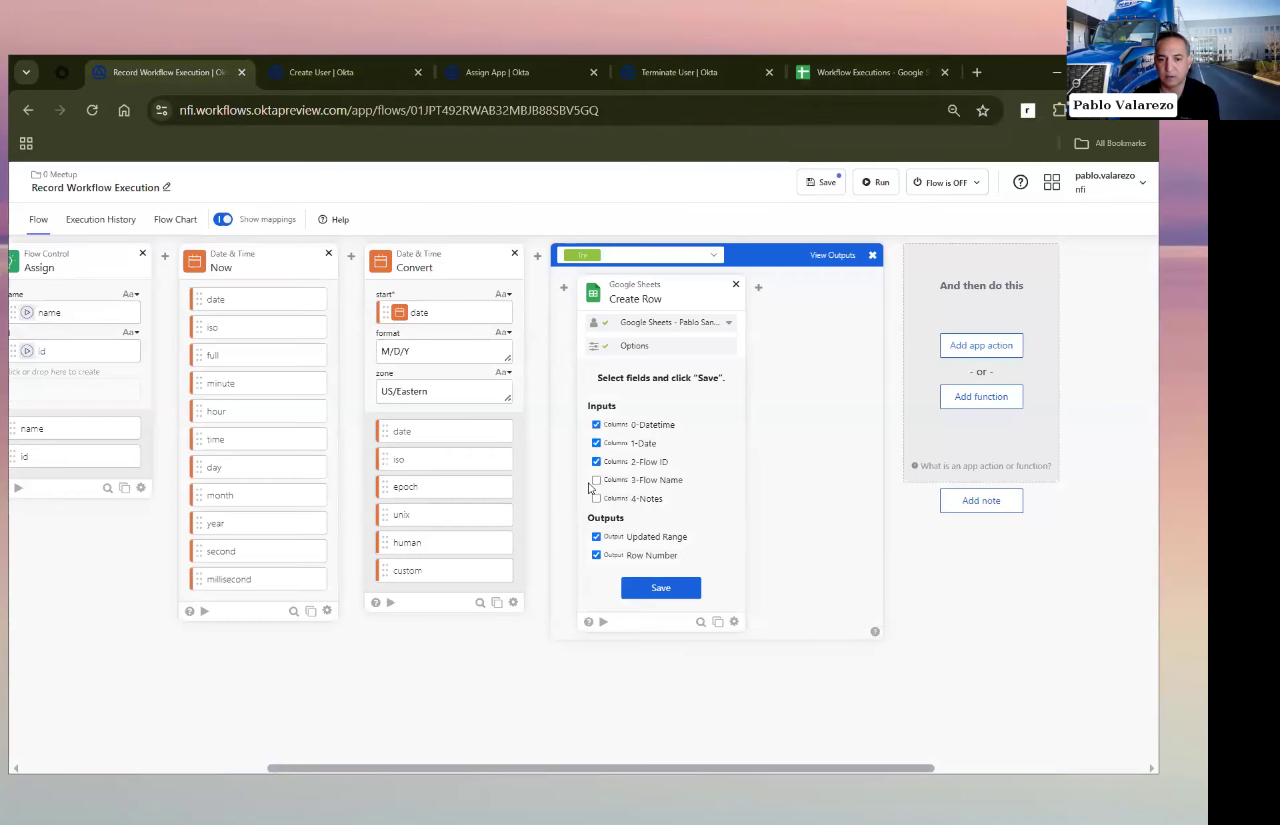
pyautogui.click(596, 480)
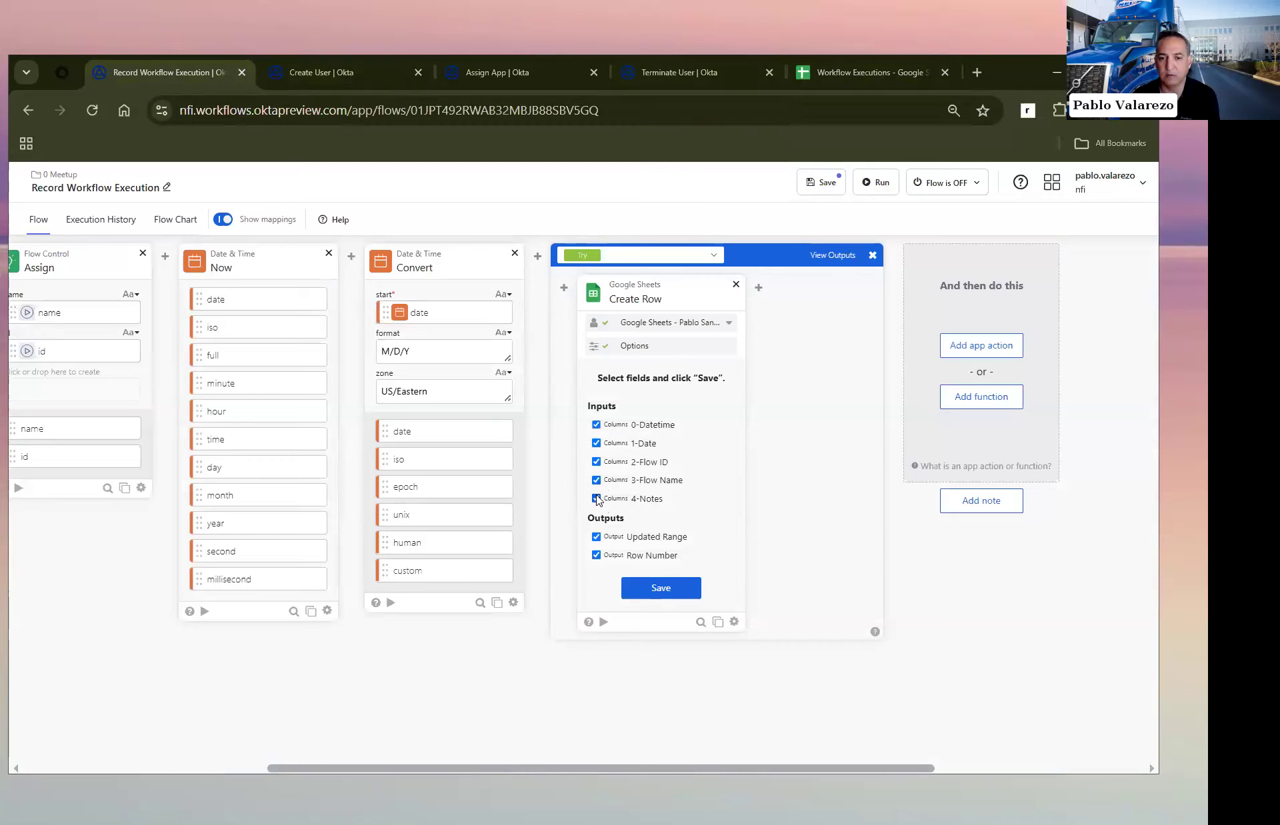
pyautogui.click(651, 594)
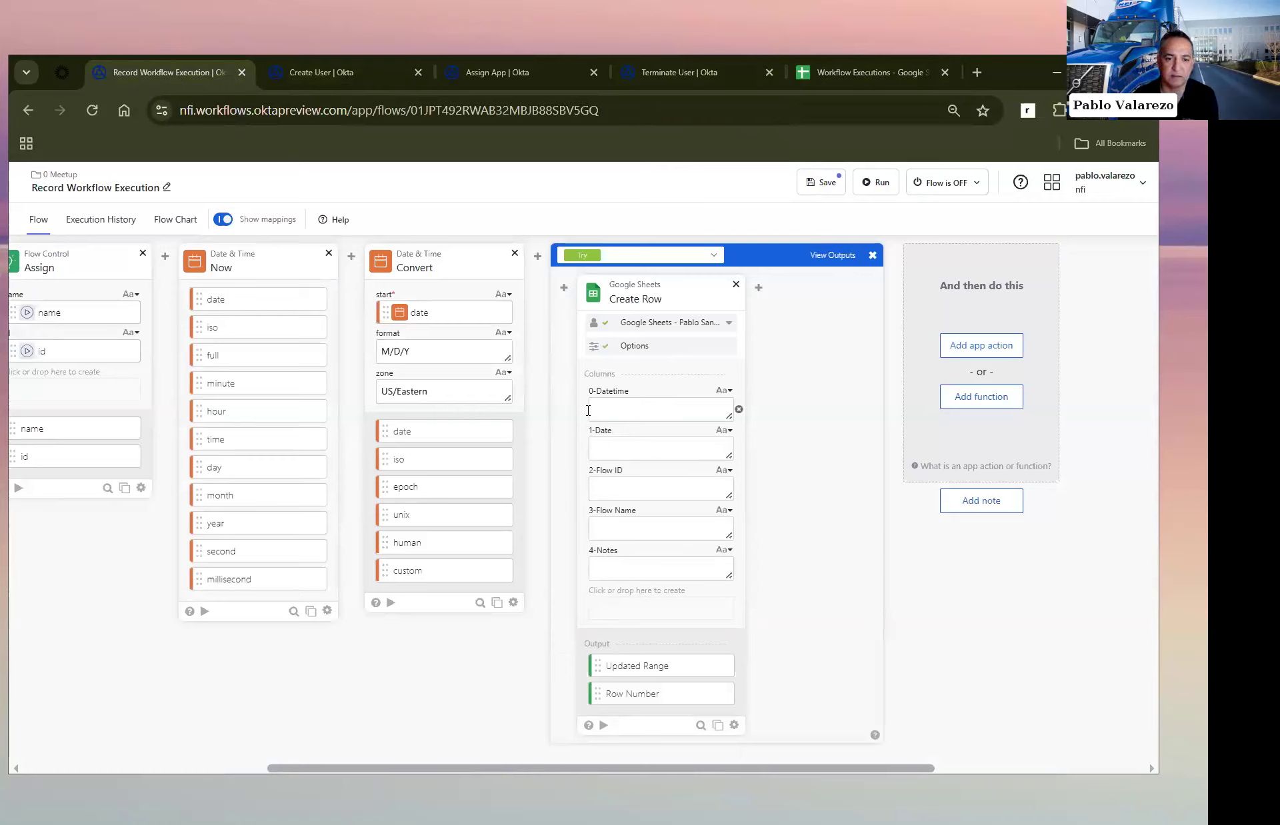
# Step: Map Now's date to Create Row's 0-Datetime column and Convert's custom output to 1-Date, checking the spreadsheet's column headers
pyautogui.moveTo(400, 312); pyautogui.dragTo(609, 402)
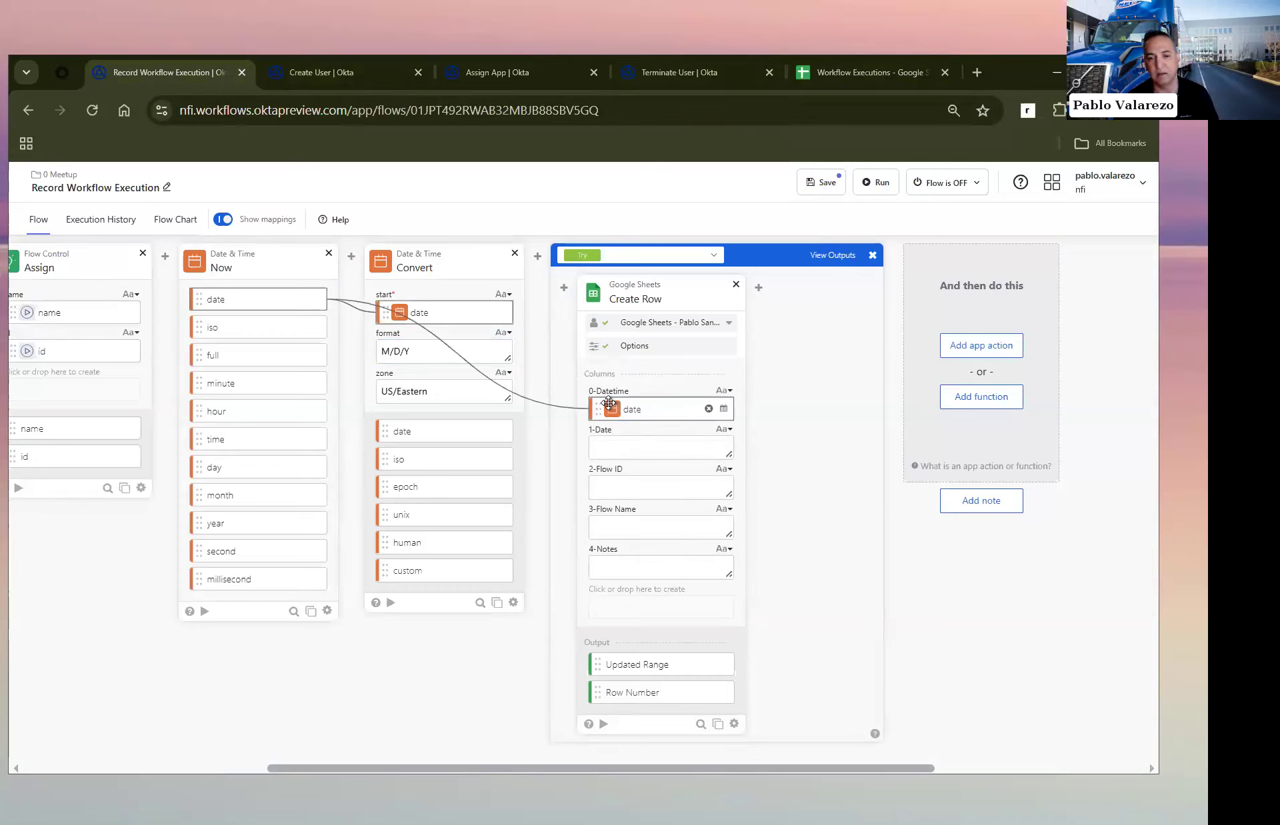
pyautogui.moveTo(390, 571); pyautogui.dragTo(609, 440)
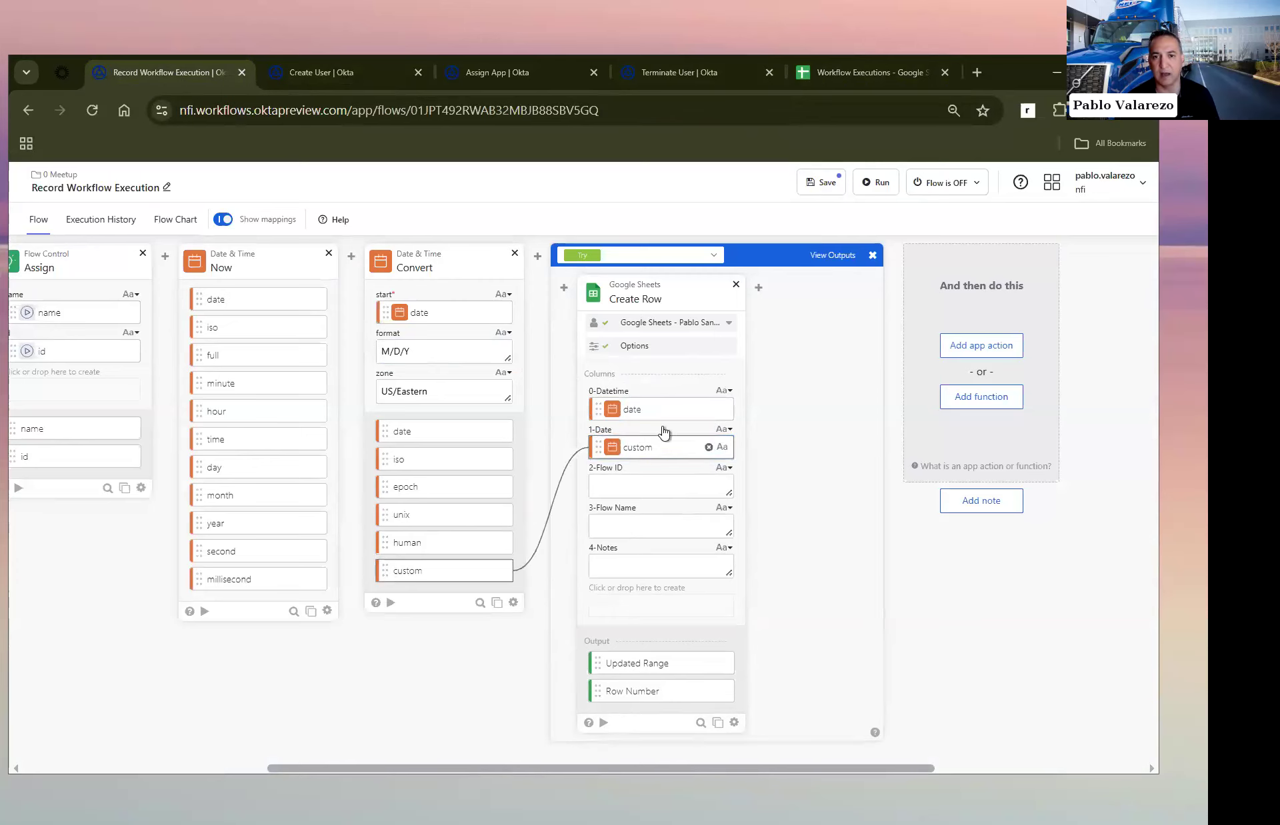
pyautogui.click(843, 67)
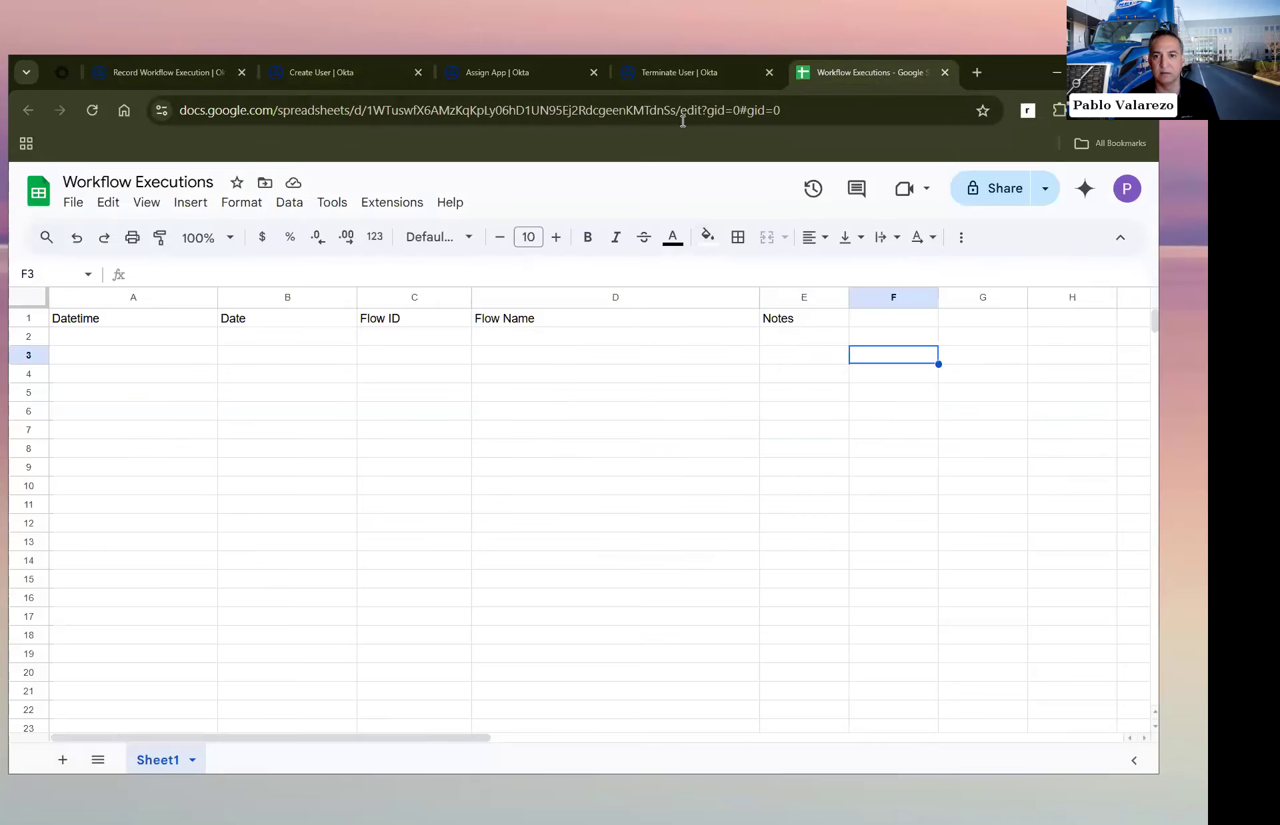
pyautogui.click(194, 72)
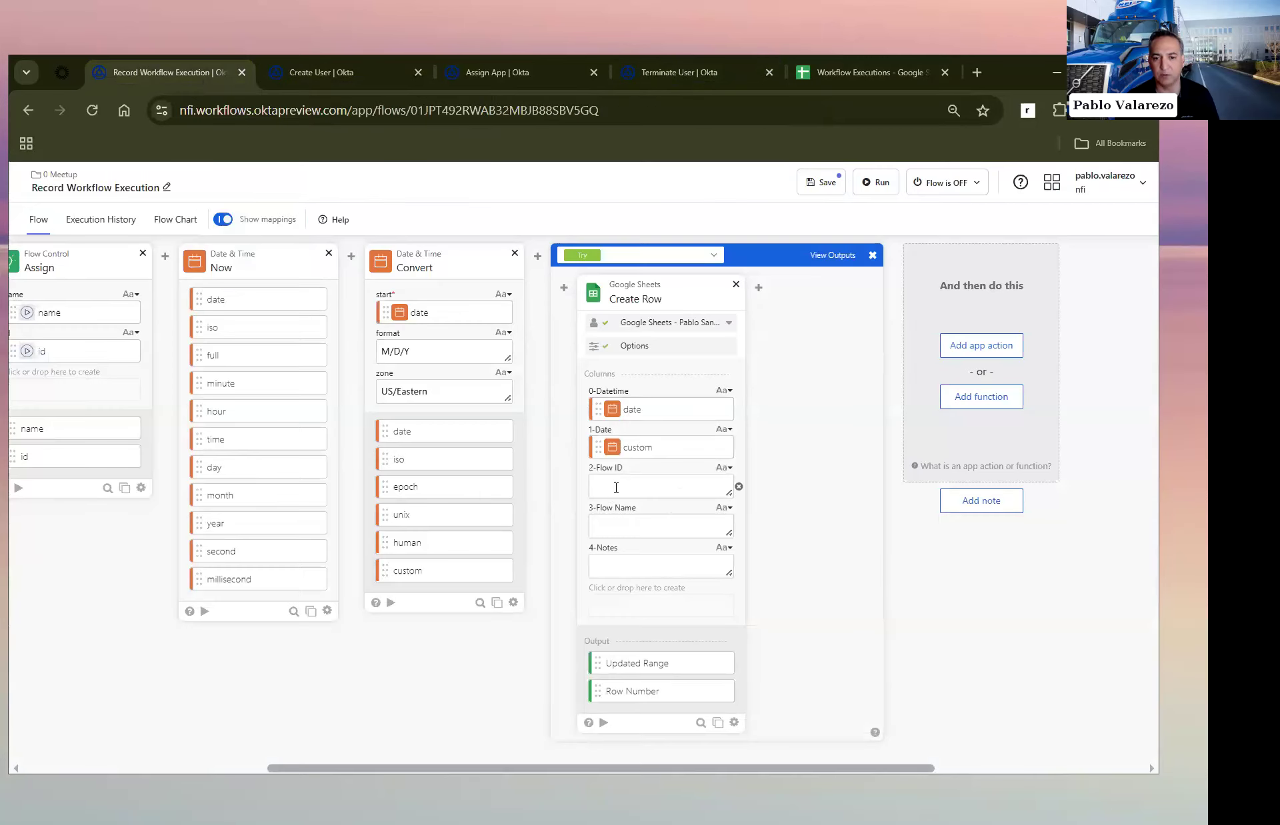
# Step: Map the Assign card's name output to Create Row's 3-Flow Name column and its id output to 2-Flow ID
pyautogui.hscroll(-4, 620, 487)
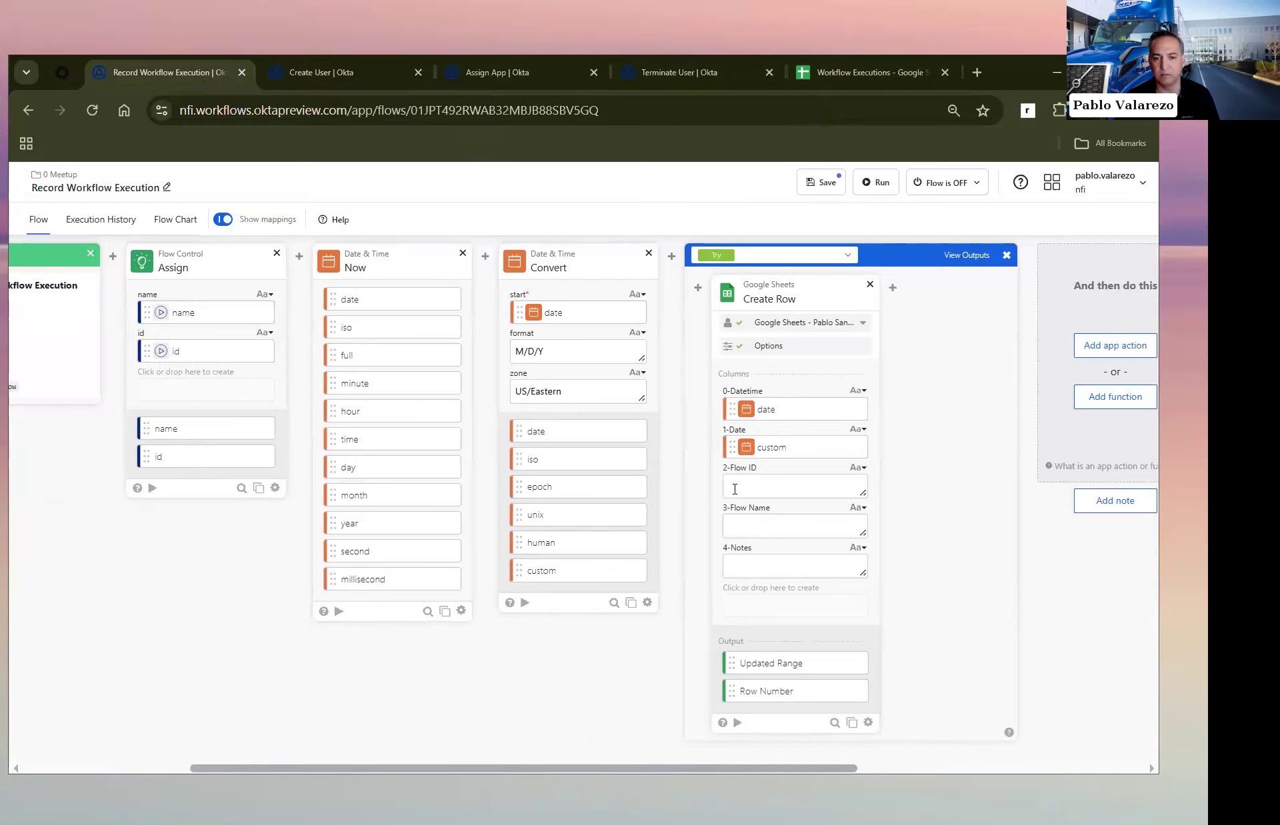
pyautogui.hscroll(-7, 735, 489)
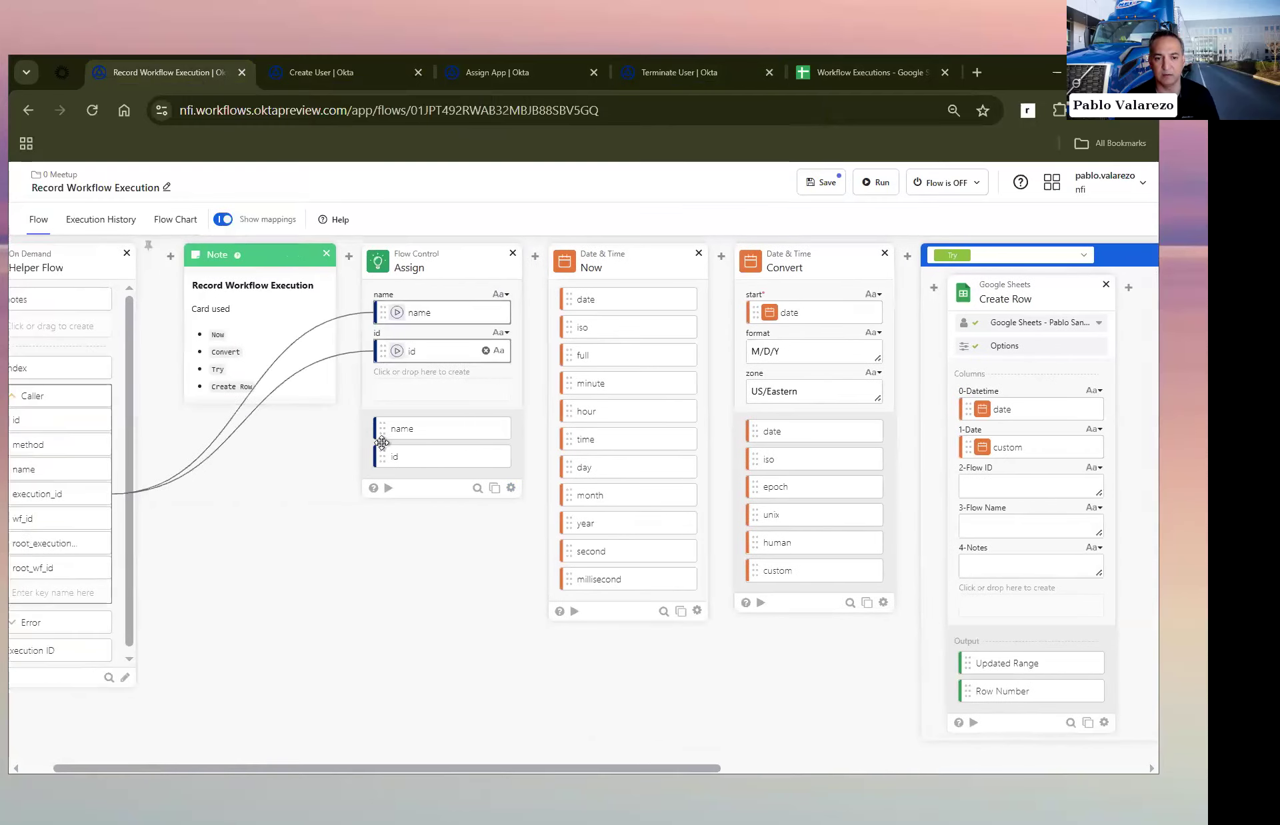
pyautogui.hscroll(-2, 175, 449)
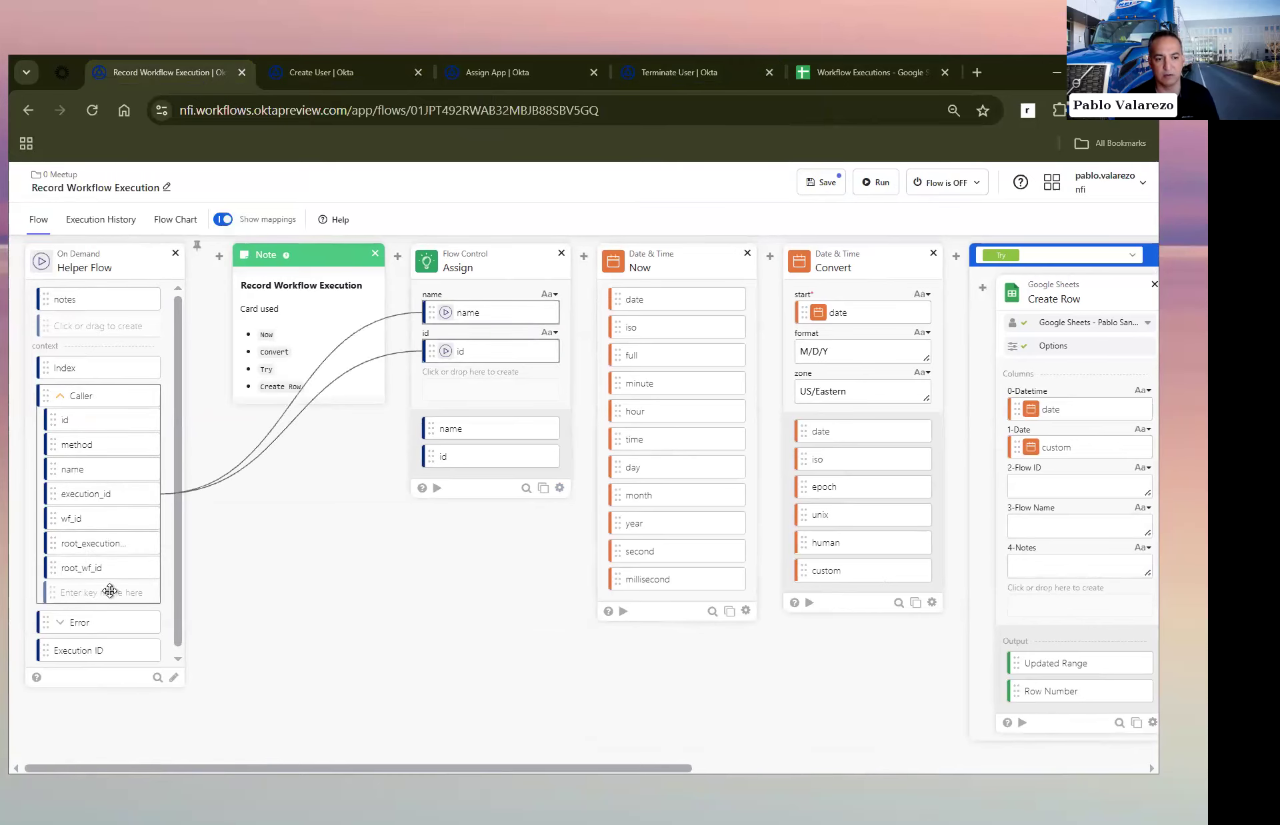
pyautogui.hscroll(5, 485, 543)
pyautogui.hscroll(7, 486, 543)
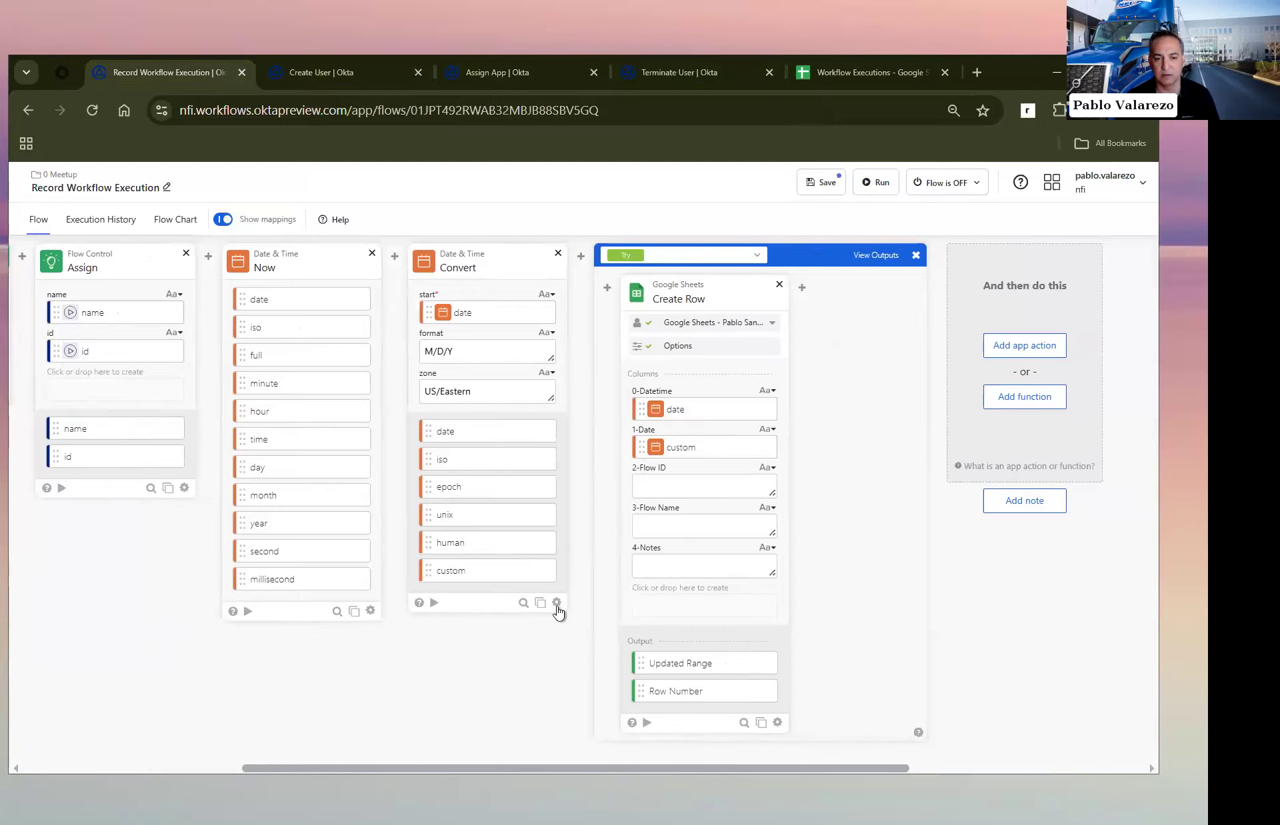
pyautogui.hscroll(-10, 445, 462)
pyautogui.hscroll(-2, 446, 461)
pyautogui.moveTo(428, 429); pyautogui.dragTo(1024, 526)
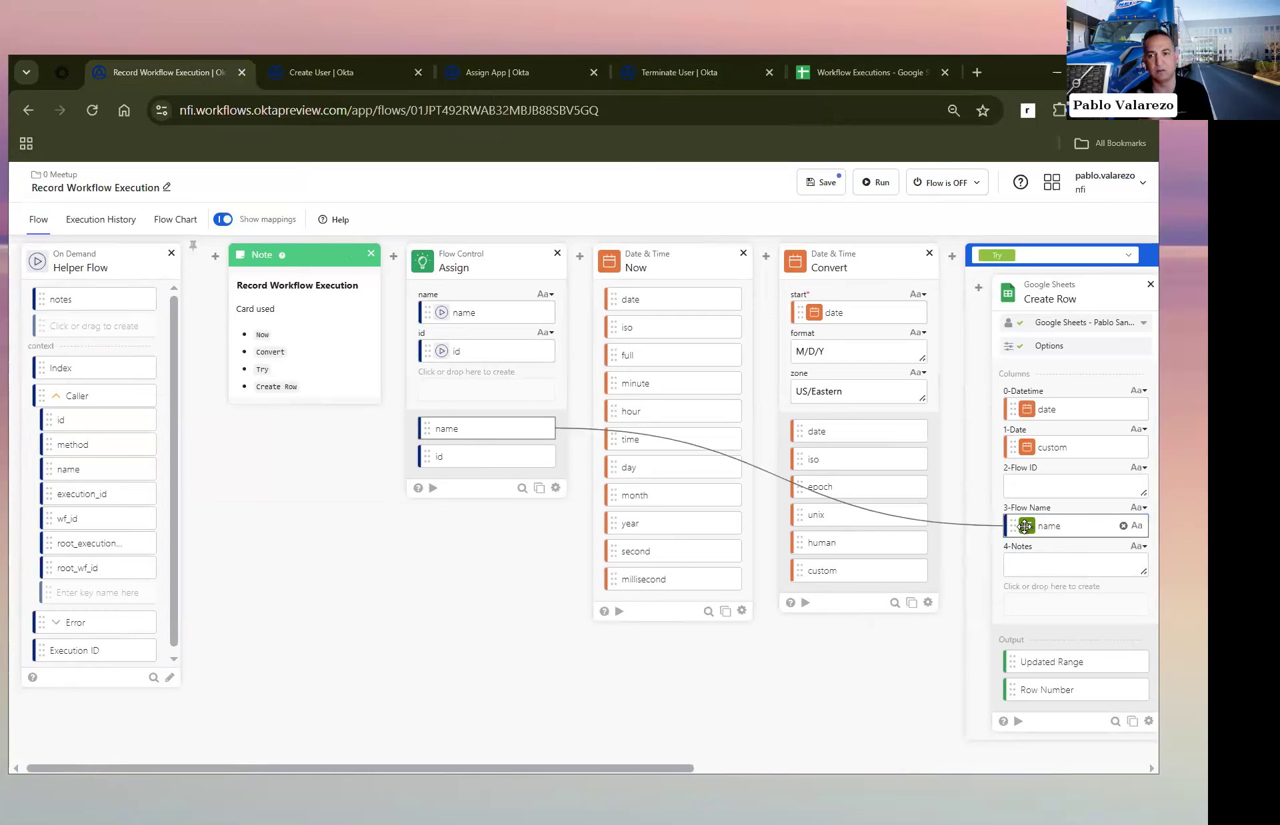
pyautogui.moveTo(429, 456); pyautogui.dragTo(1073, 486)
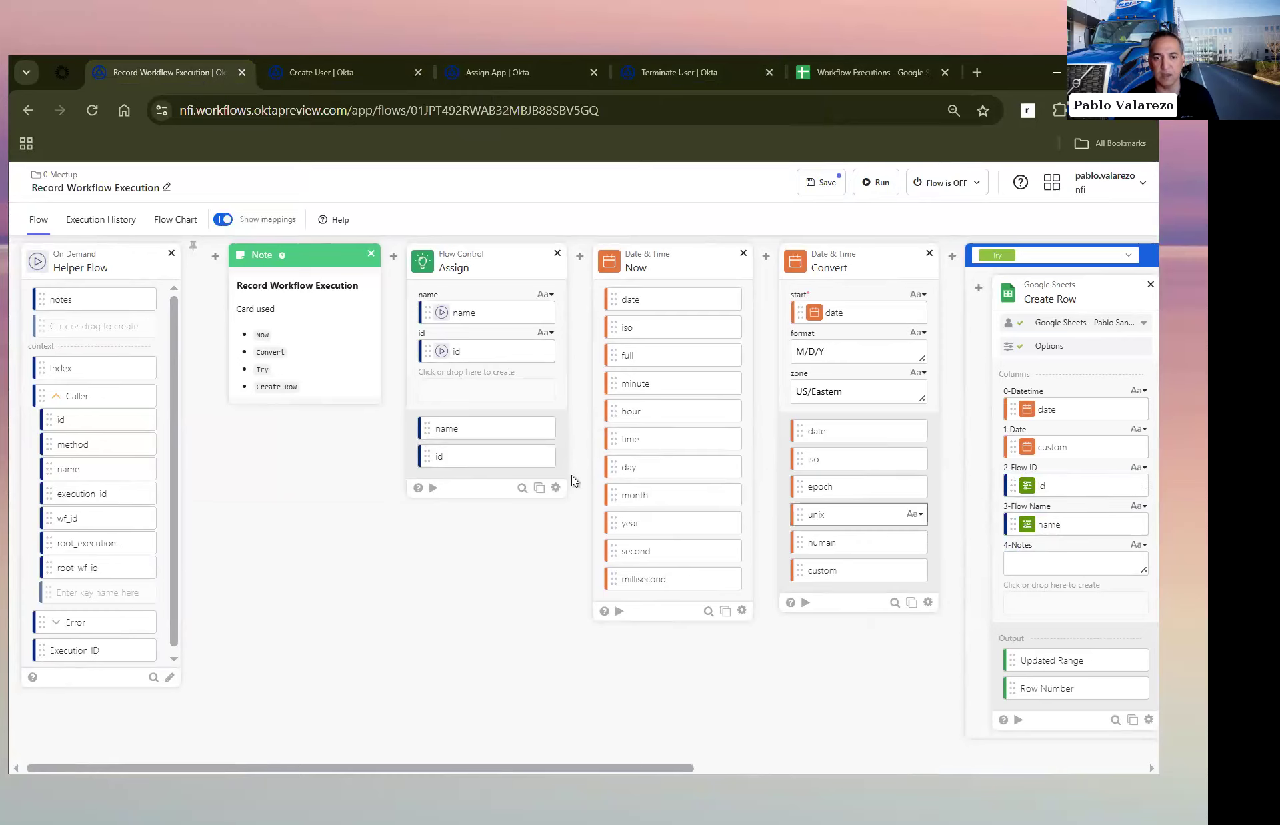
# Step: Pass the helper flow's notes through a new Assign field into Create Row's 4-Notes column and save the flow
pyautogui.moveTo(380, 387); pyautogui.dragTo(454, 390)
pyautogui.moveTo(425, 521); pyautogui.dragTo(1016, 557)
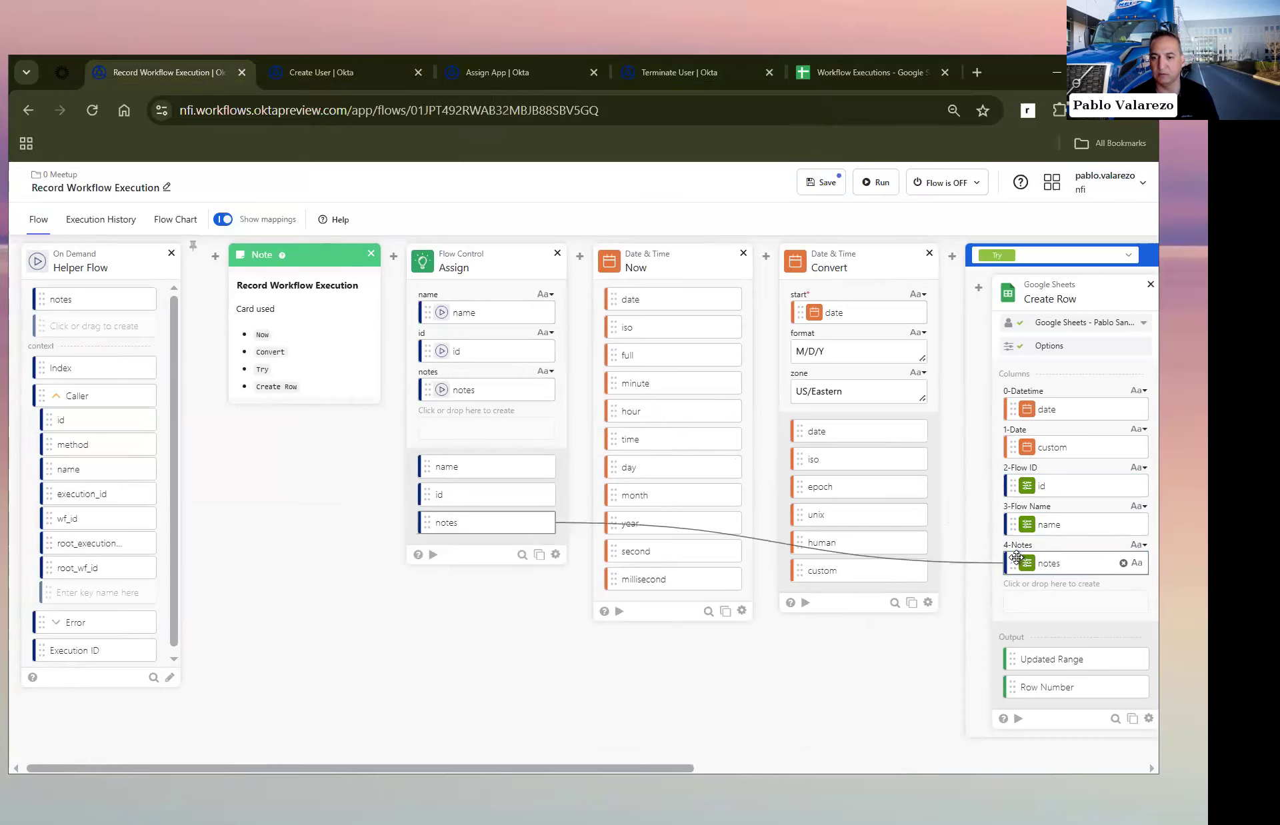
pyautogui.hscroll(1, 860, 692)
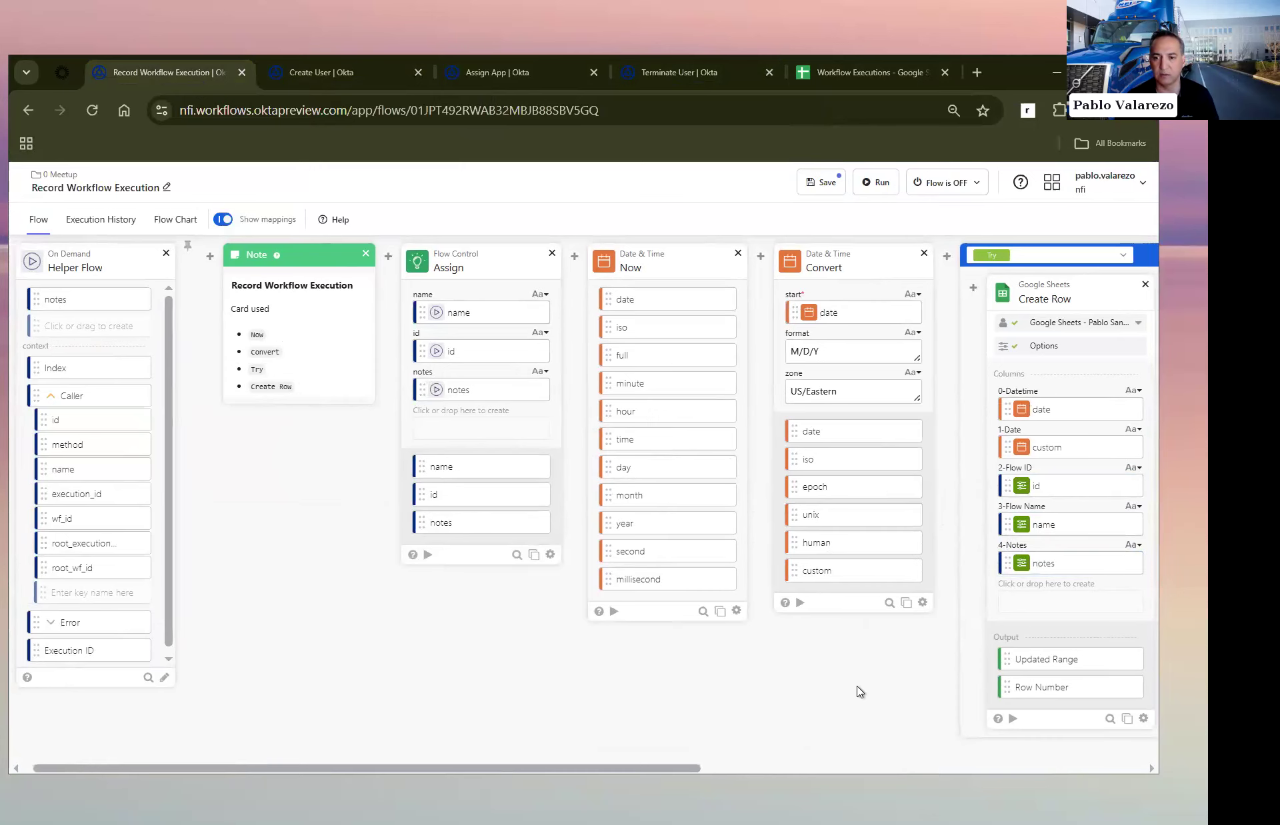
pyautogui.hscroll(6, 859, 692)
pyautogui.click(824, 183)
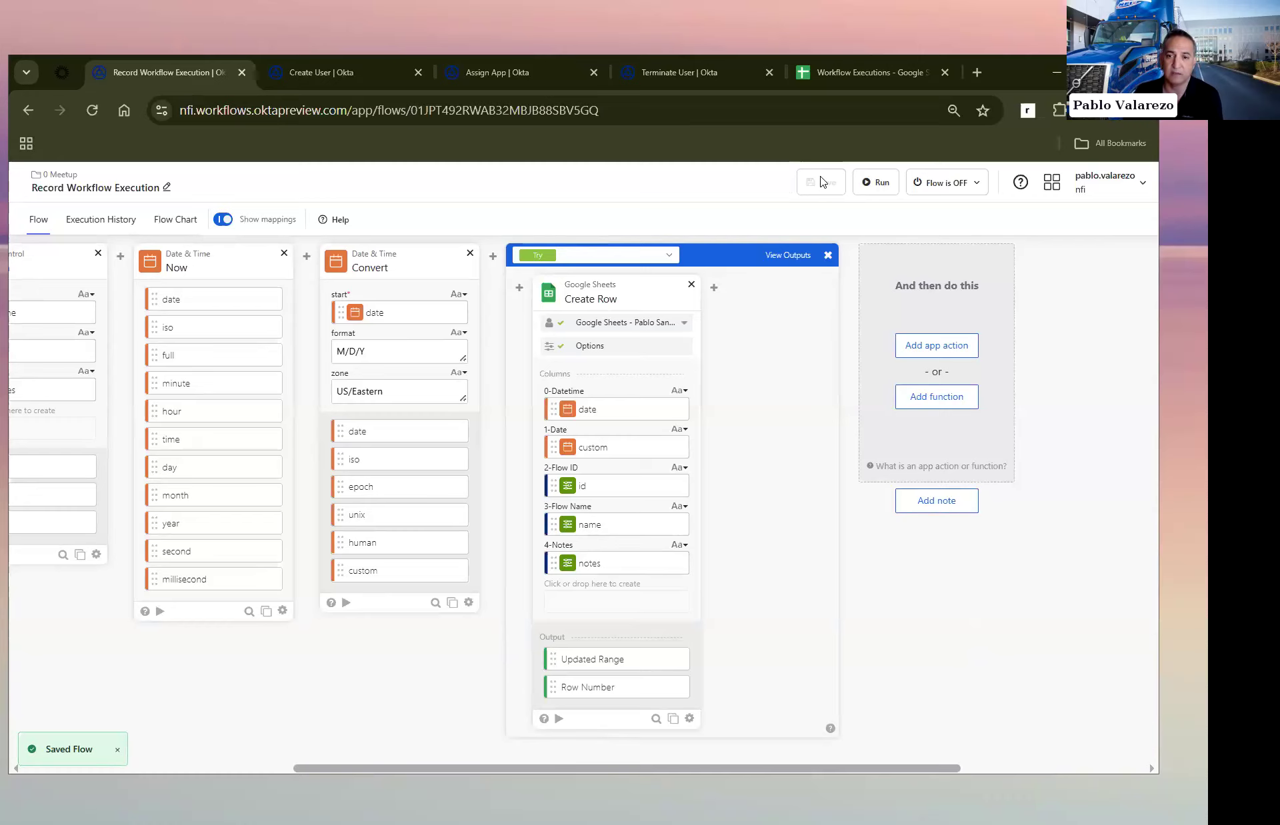
# Step: Switch the error-handling block to its If Error section and add a Text Compose function there
pyautogui.click(652, 259)
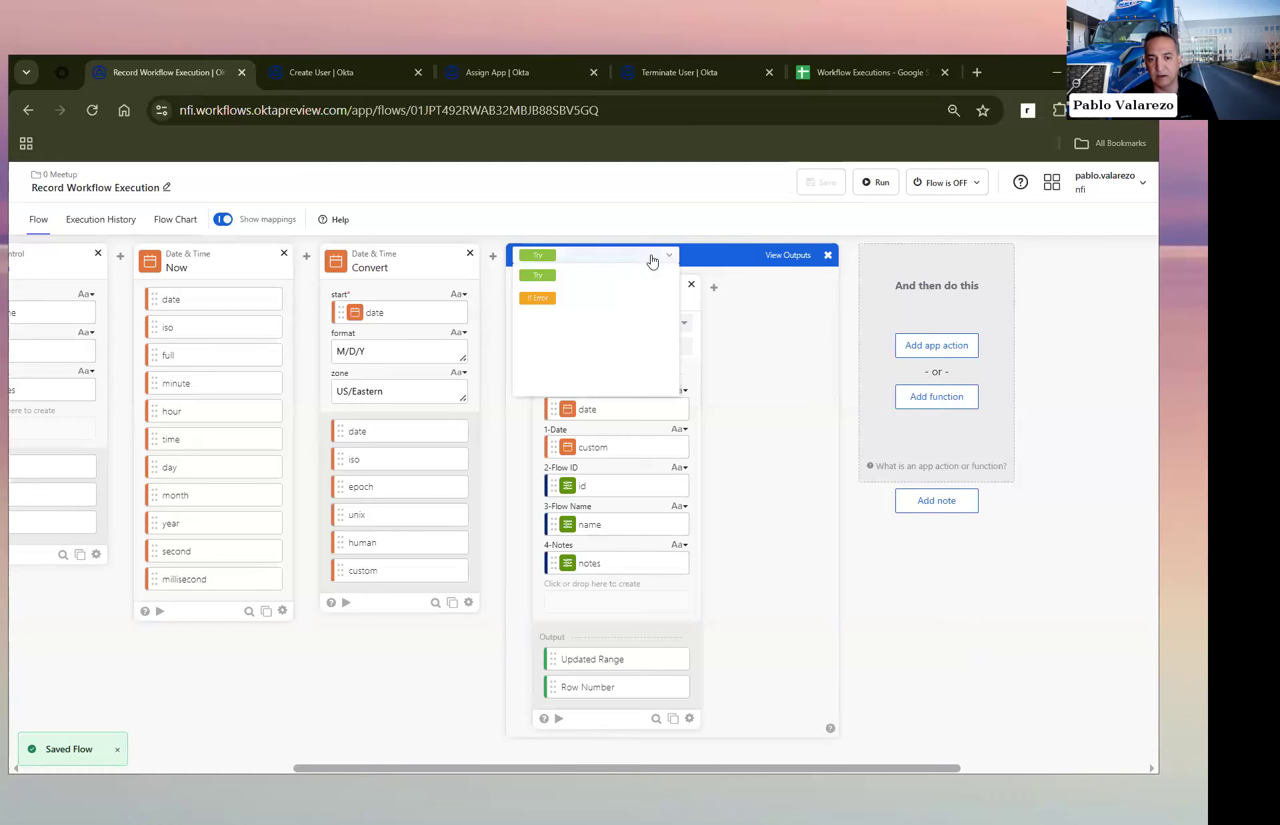
pyautogui.click(604, 298)
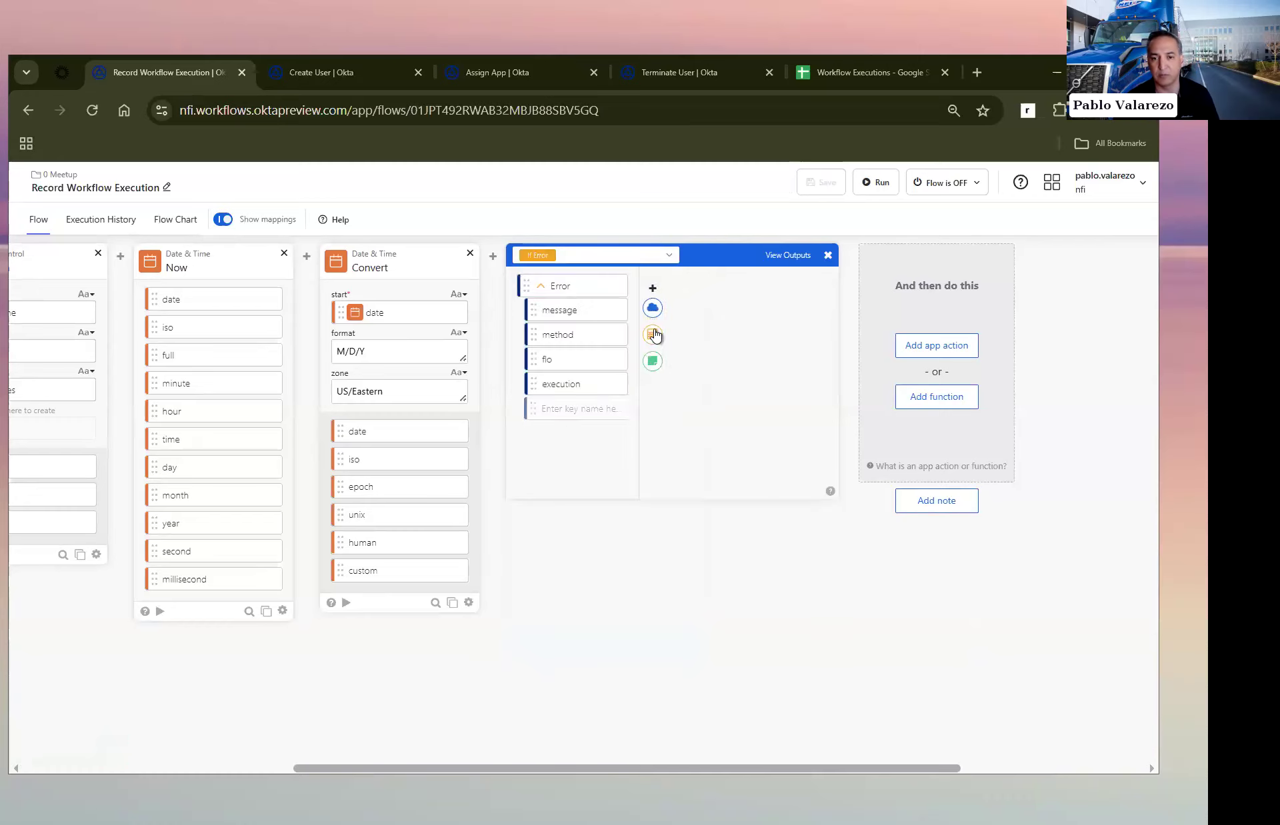
pyautogui.click(652, 335)
pyautogui.write('dompose')
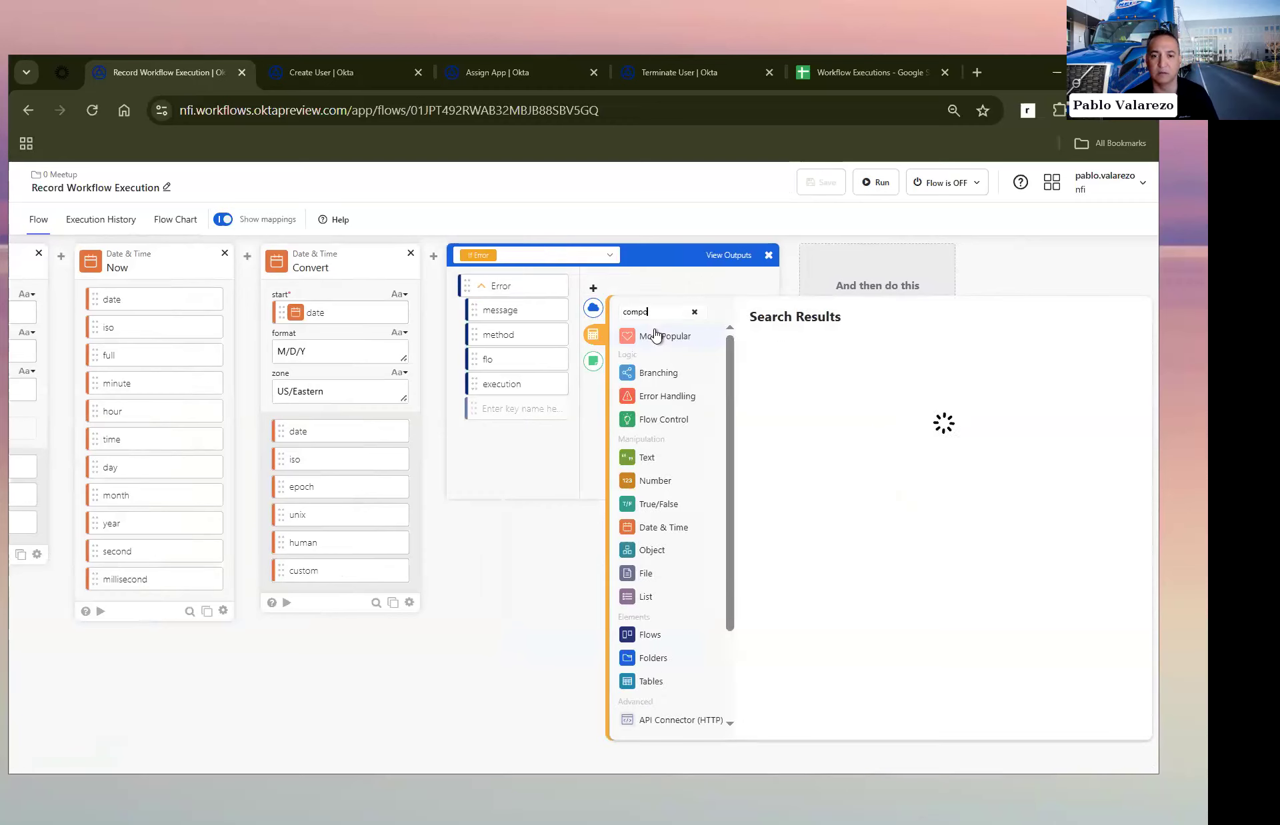
pyautogui.click(808, 360)
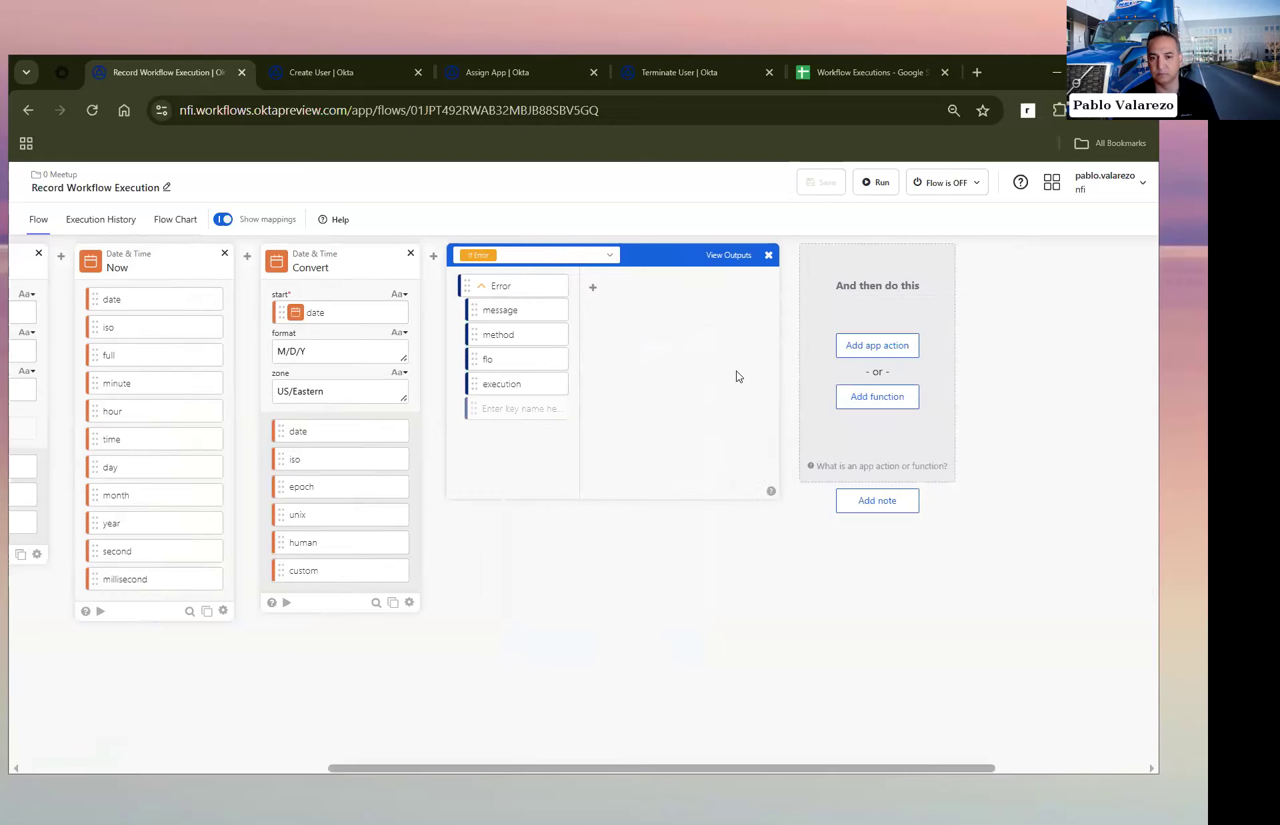
# Step: Compose the message "Error recording execution" with a second line "Flow:" followed by the Assign card's name output
pyautogui.write('Error recording execution')
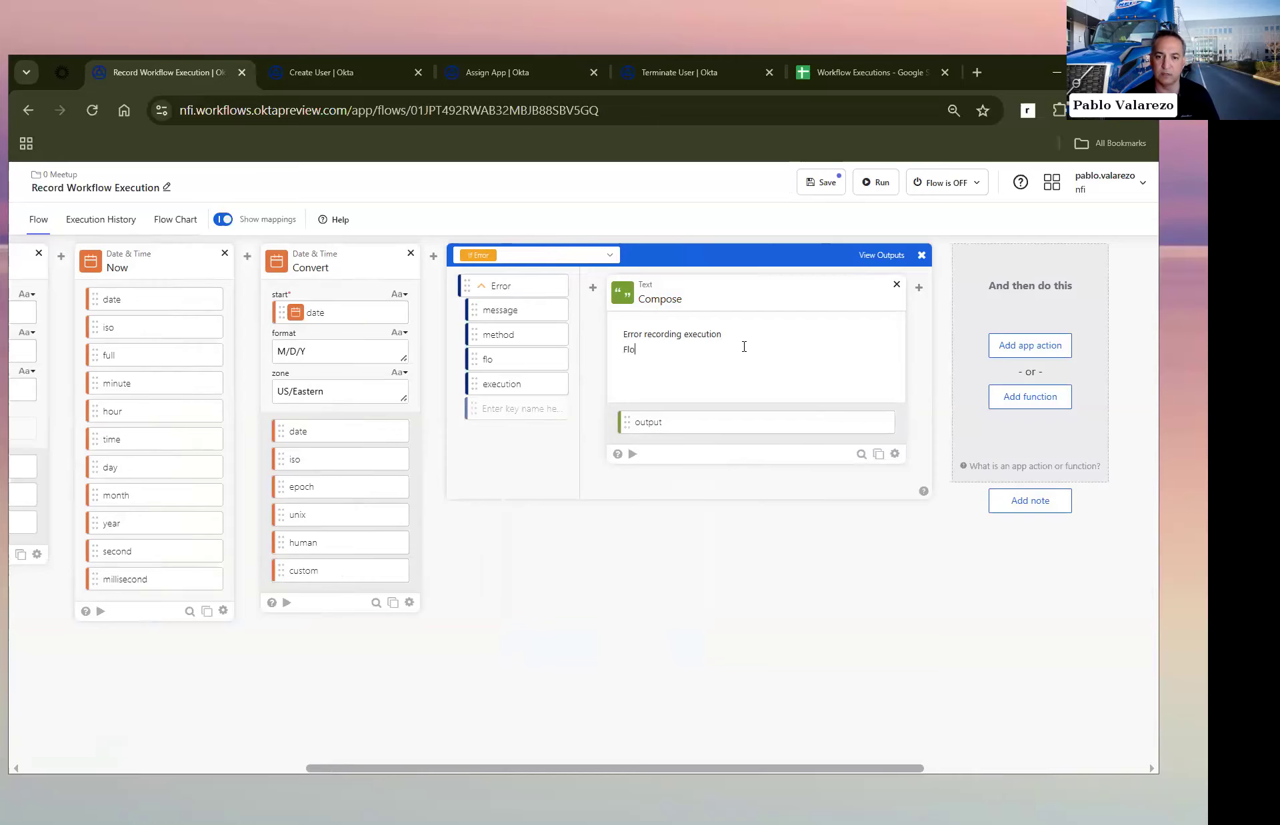
pyautogui.hscroll(-5, 369, 640)
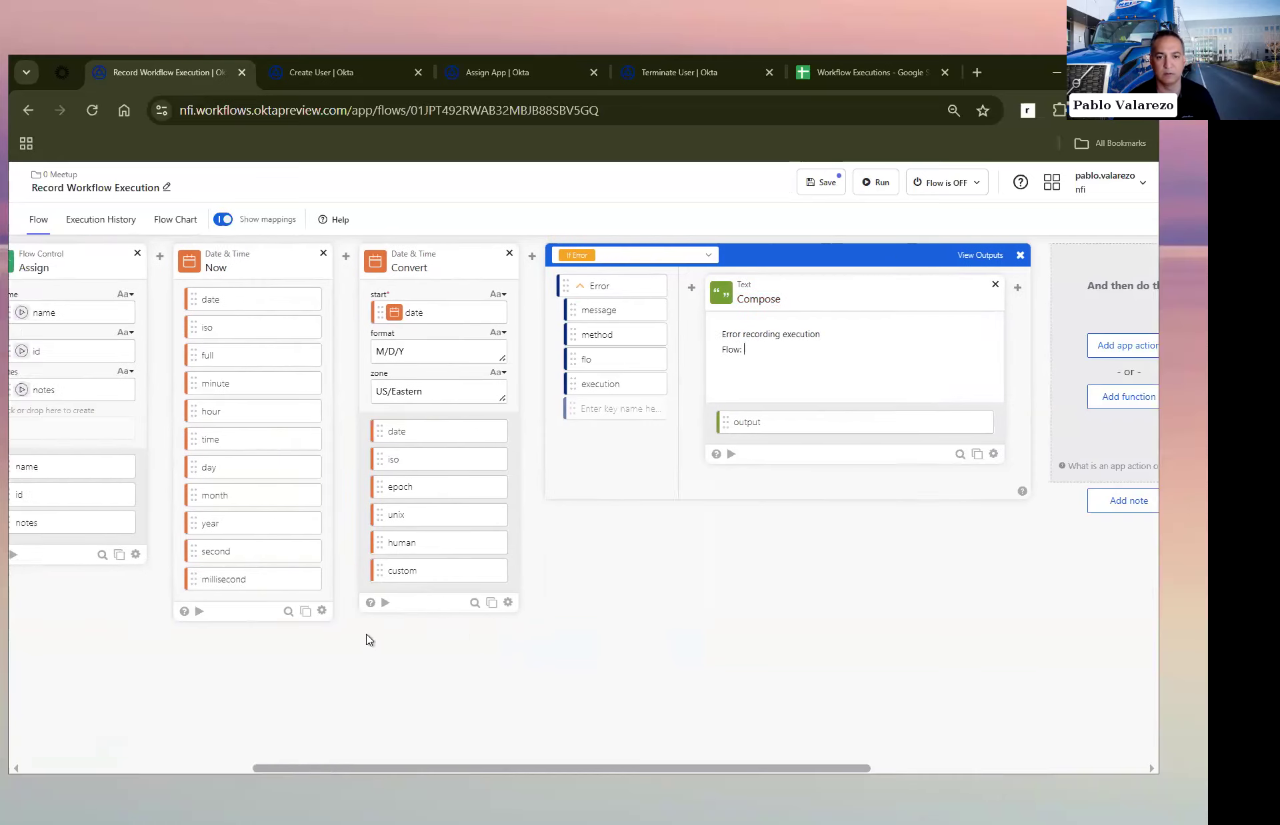
pyautogui.moveTo(137, 473); pyautogui.dragTo(888, 380)
pyautogui.click(871, 350)
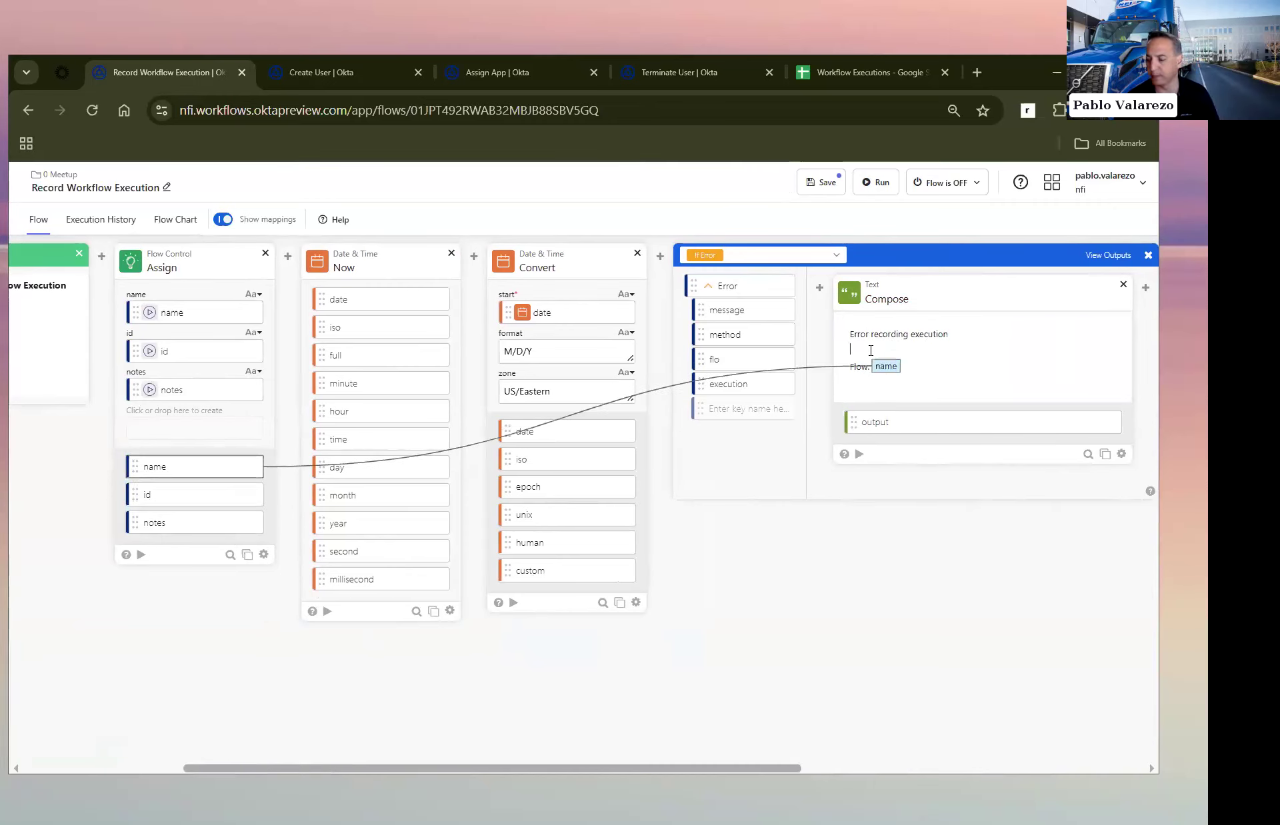
pyautogui.hscroll(5, 819, 426)
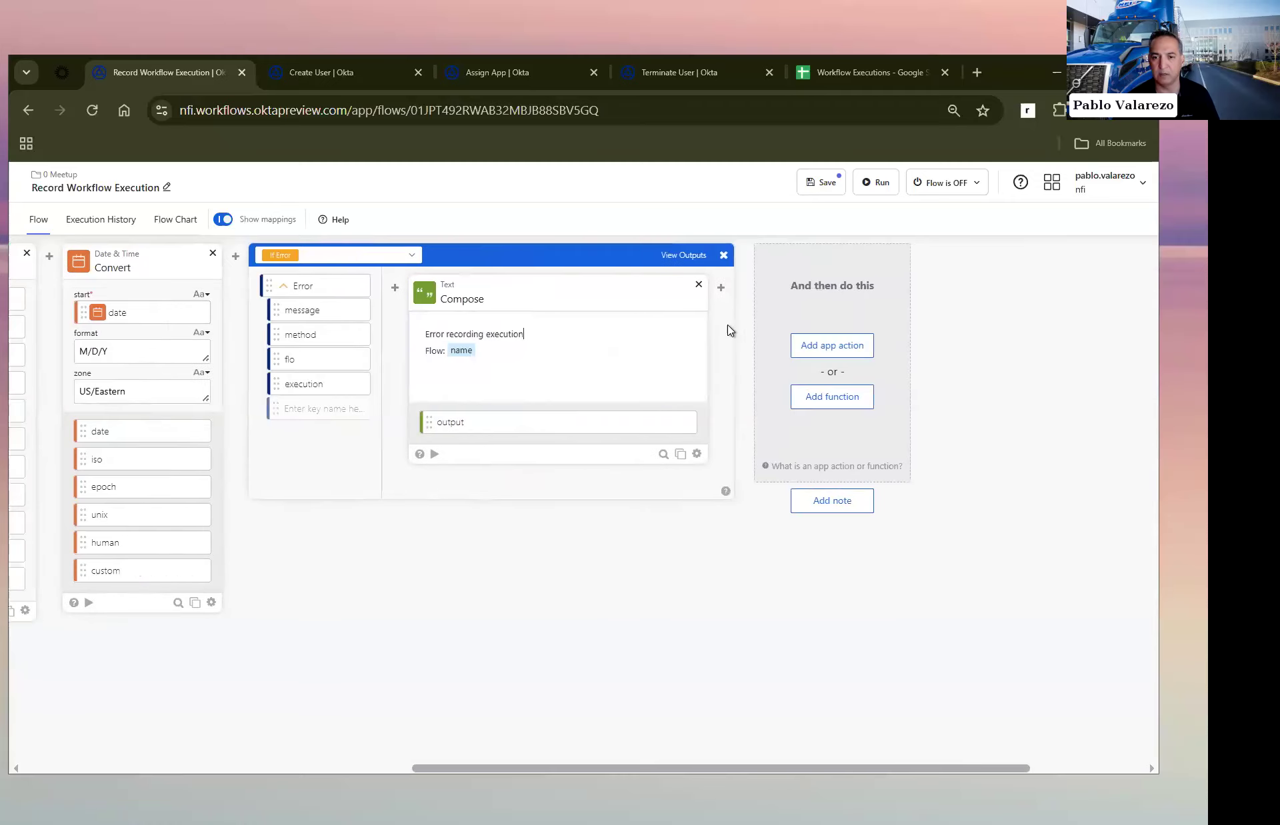
# Step: Add a Return Error function after Compose in the If Error section, map Compose's output to its message, and save the flow
pyautogui.click(722, 330)
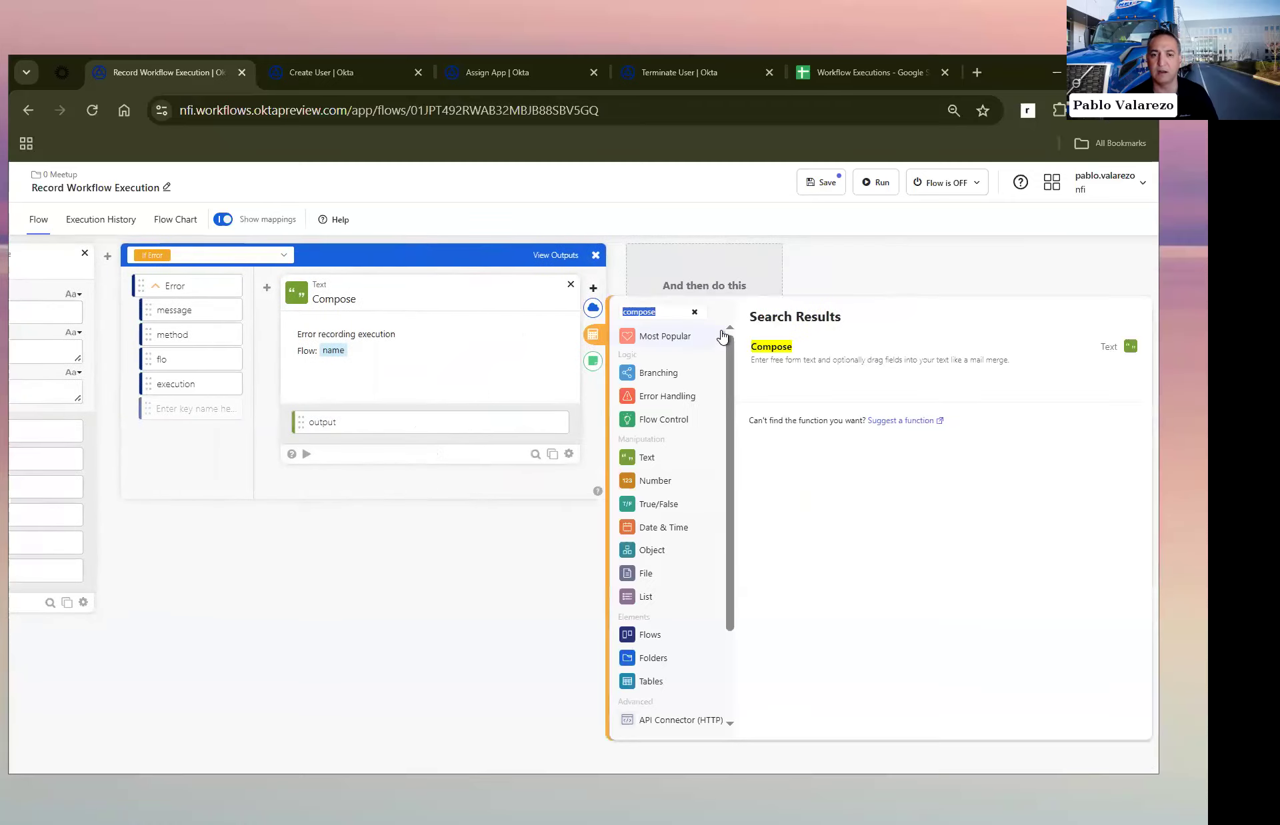
pyautogui.write('return error')
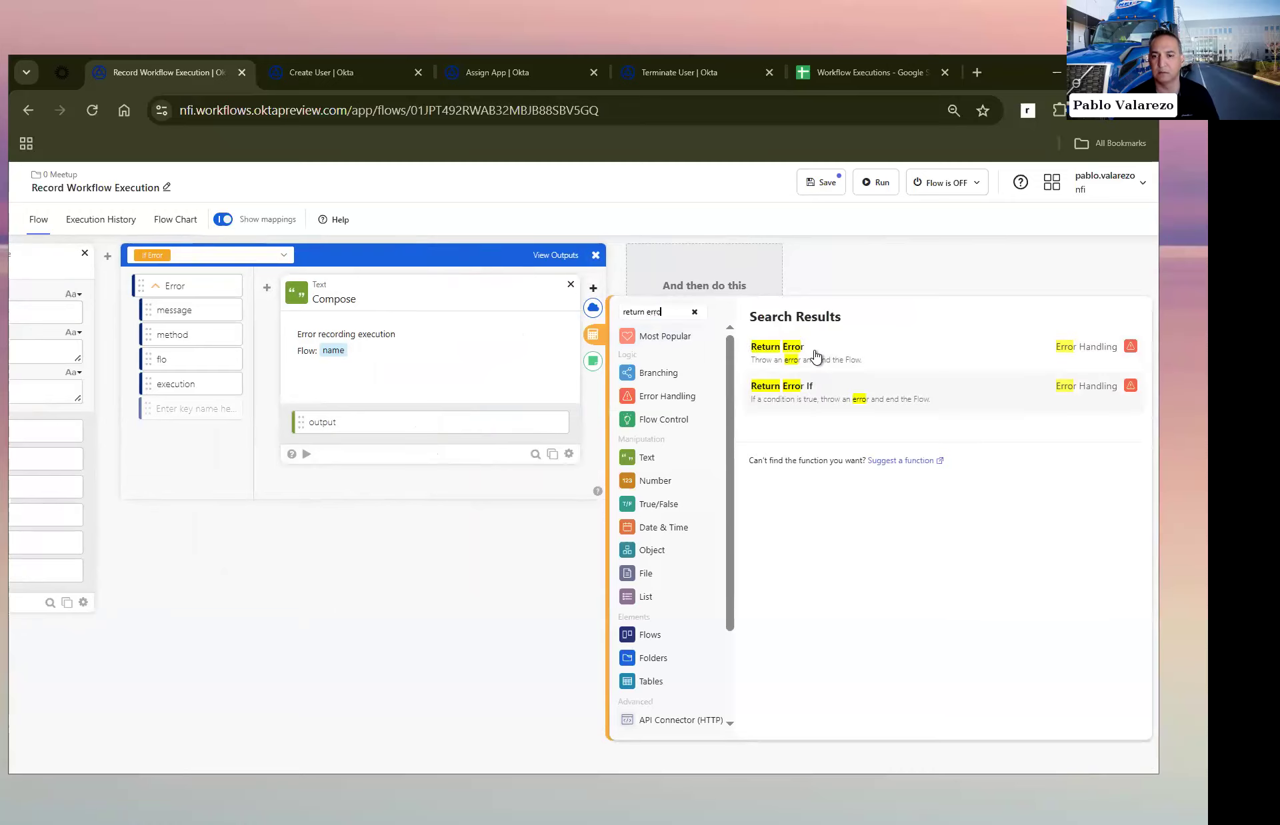
pyautogui.click(815, 357)
pyautogui.moveTo(300, 422); pyautogui.dragTo(657, 384)
pyautogui.click(813, 190)
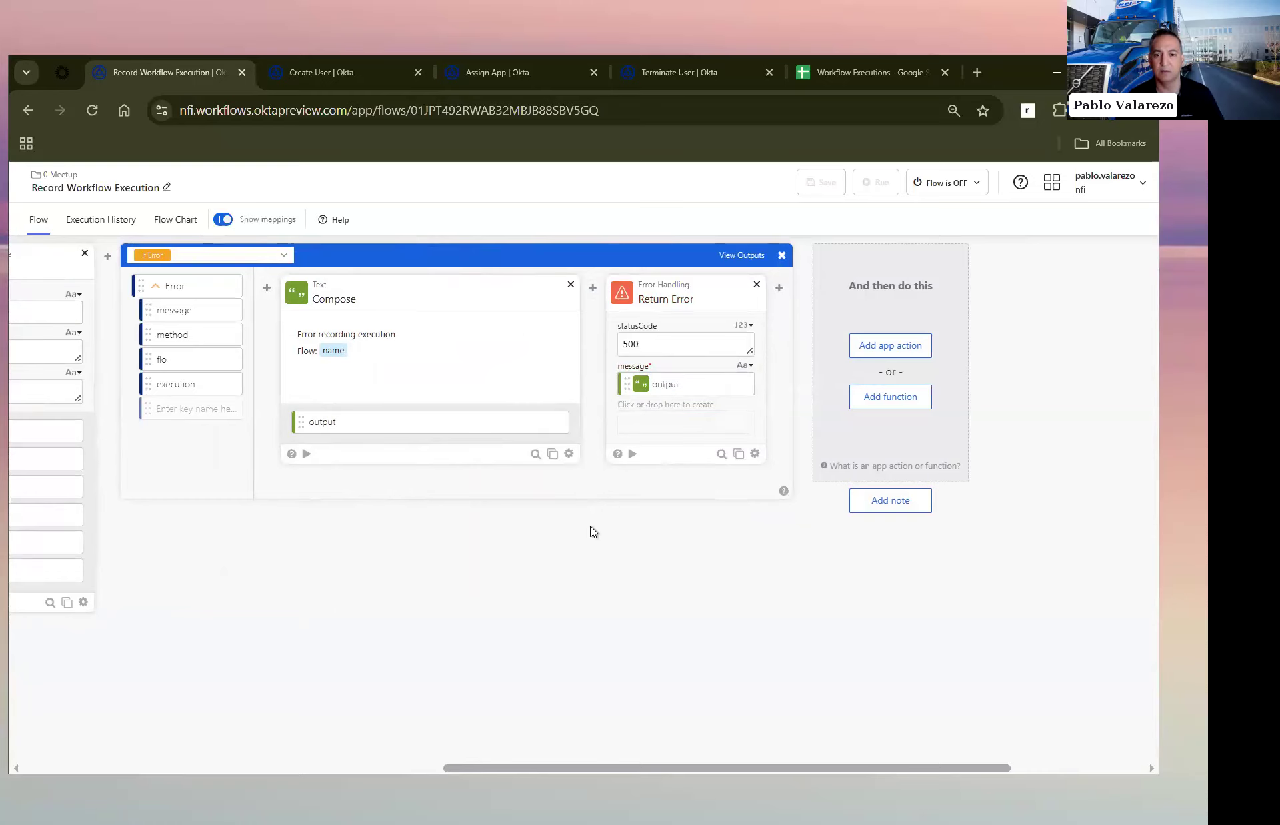
# Step: Turn on the Record Workflow Execution flow
pyautogui.hscroll(-10, 593, 532)
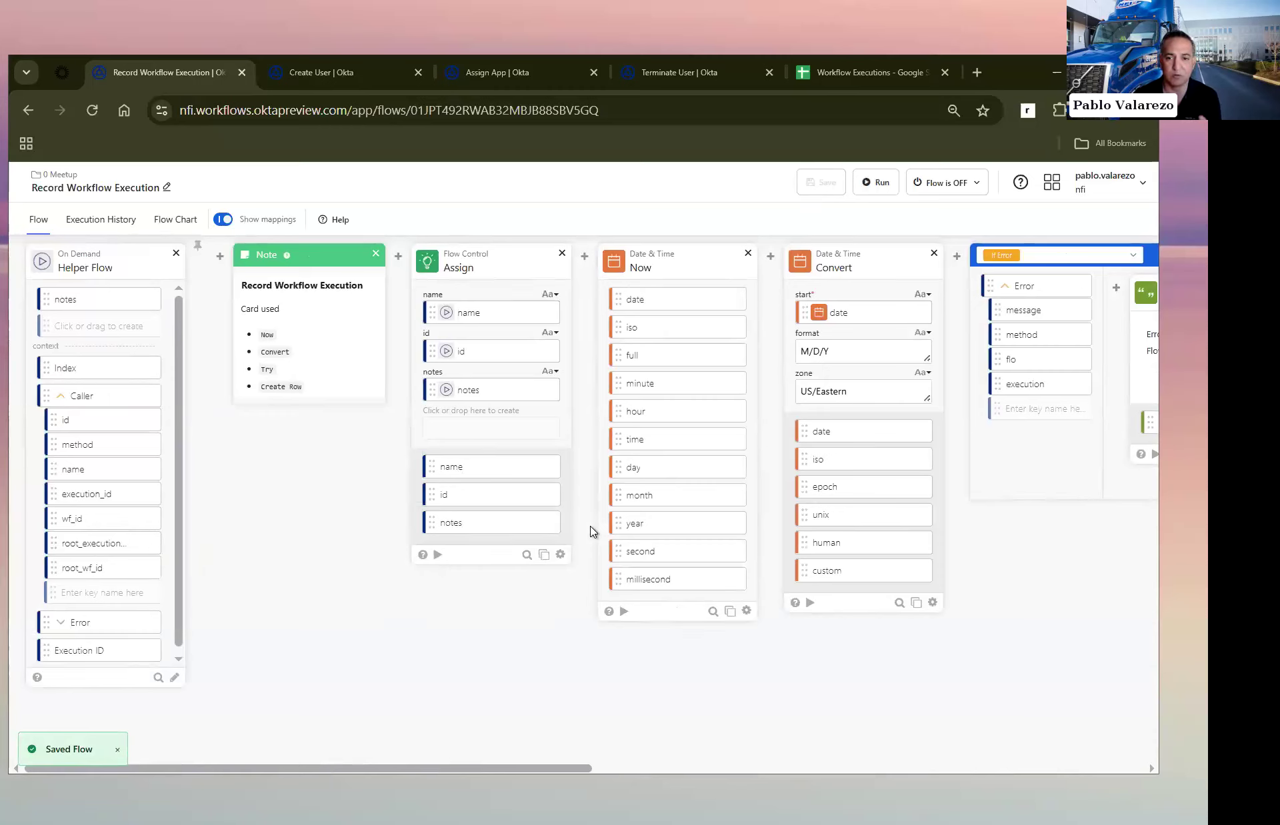
pyautogui.click(963, 184)
pyautogui.click(933, 219)
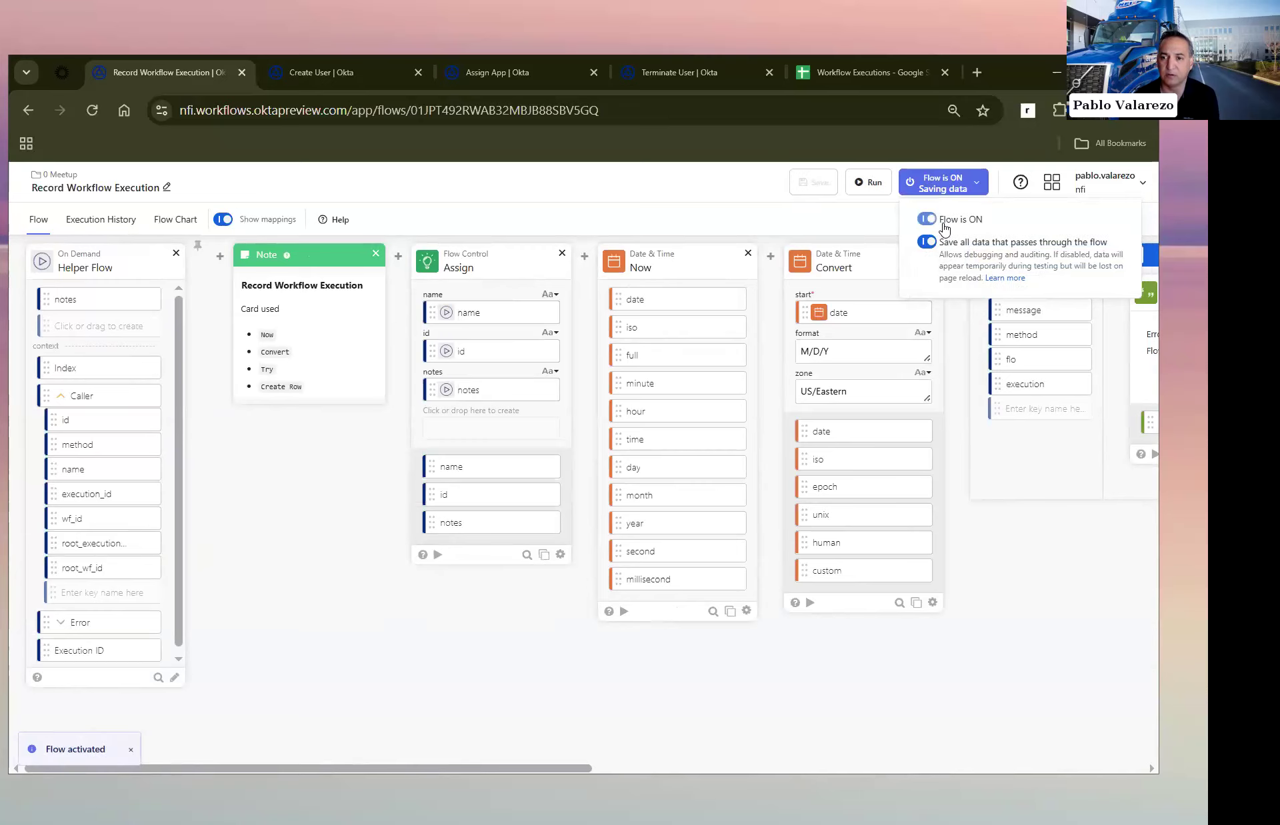
# Step: Switch to the Create User flow and add a Call Flow Async function after the Assign card
pyautogui.click(343, 78)
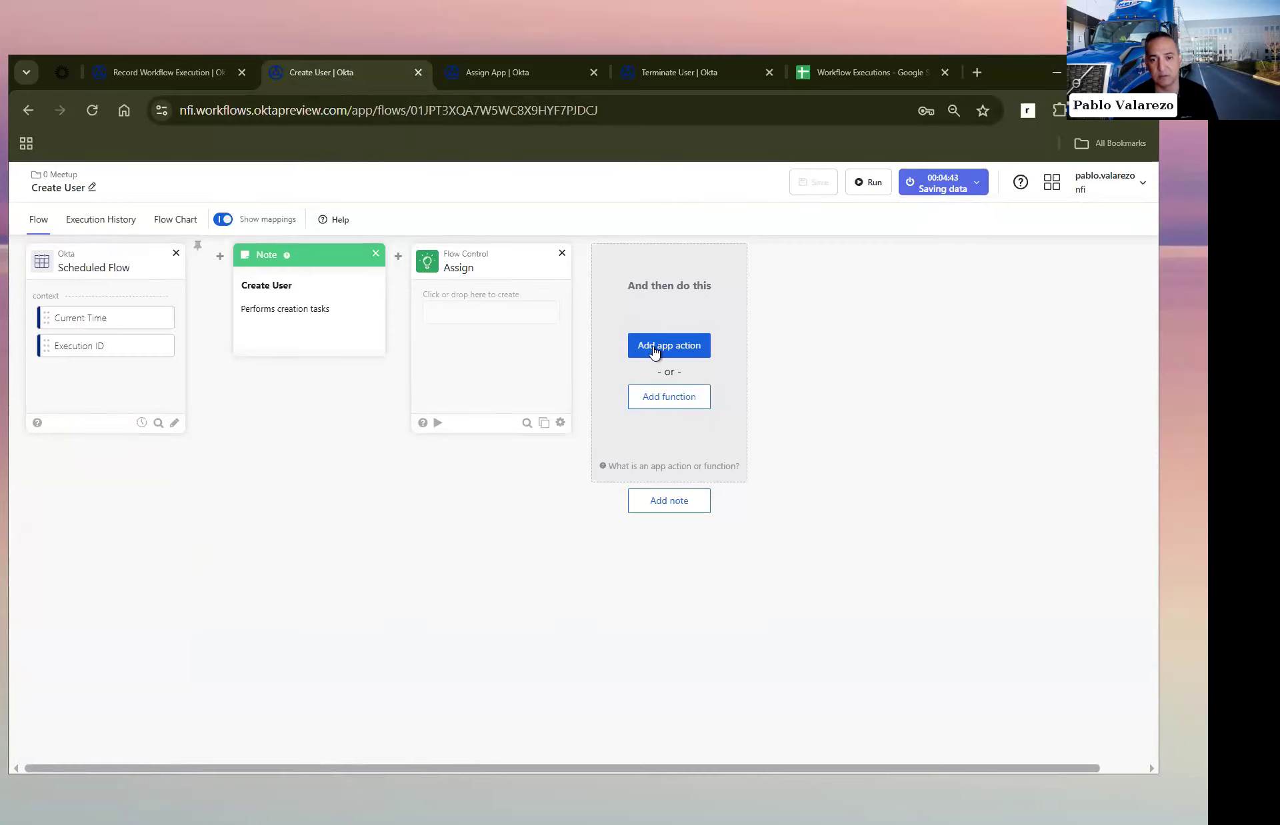
pyautogui.click(667, 396)
pyautogui.write('call flow')
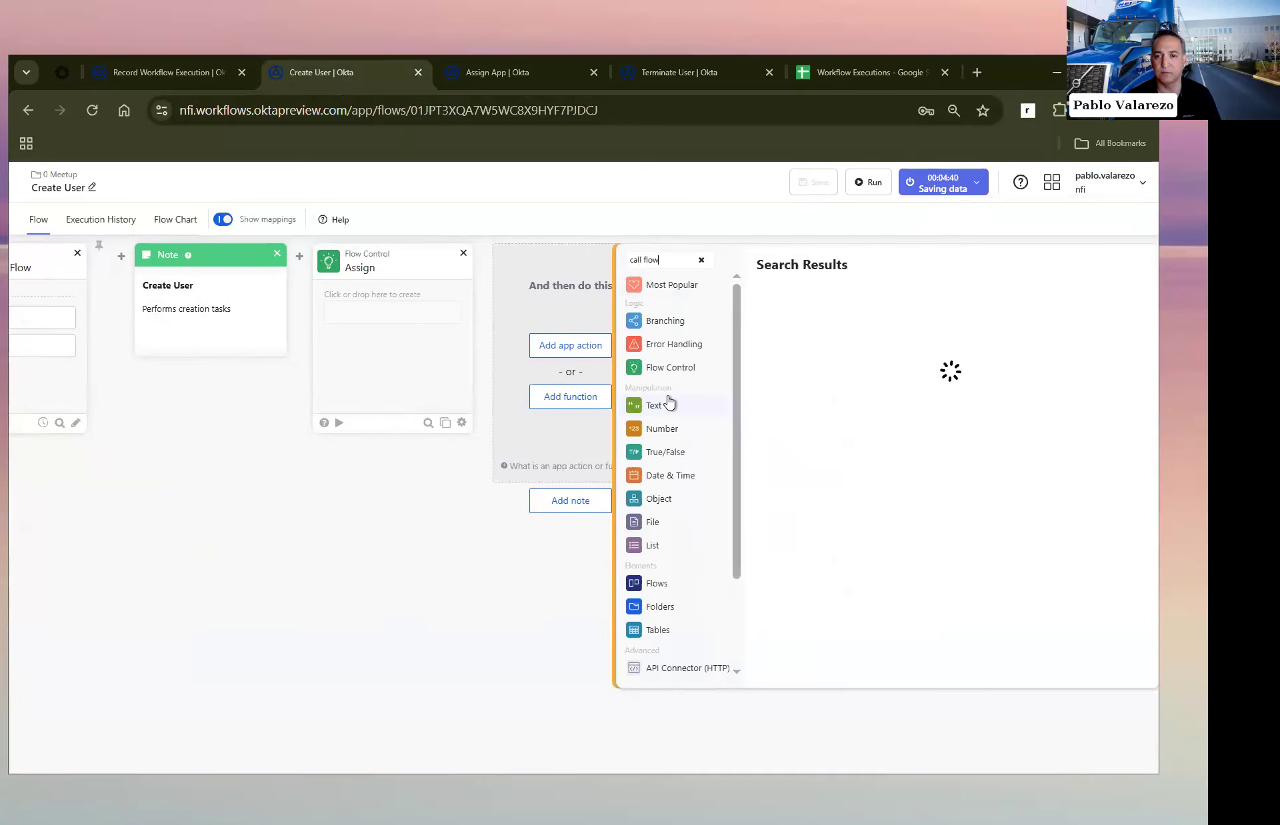
pyautogui.click(813, 315)
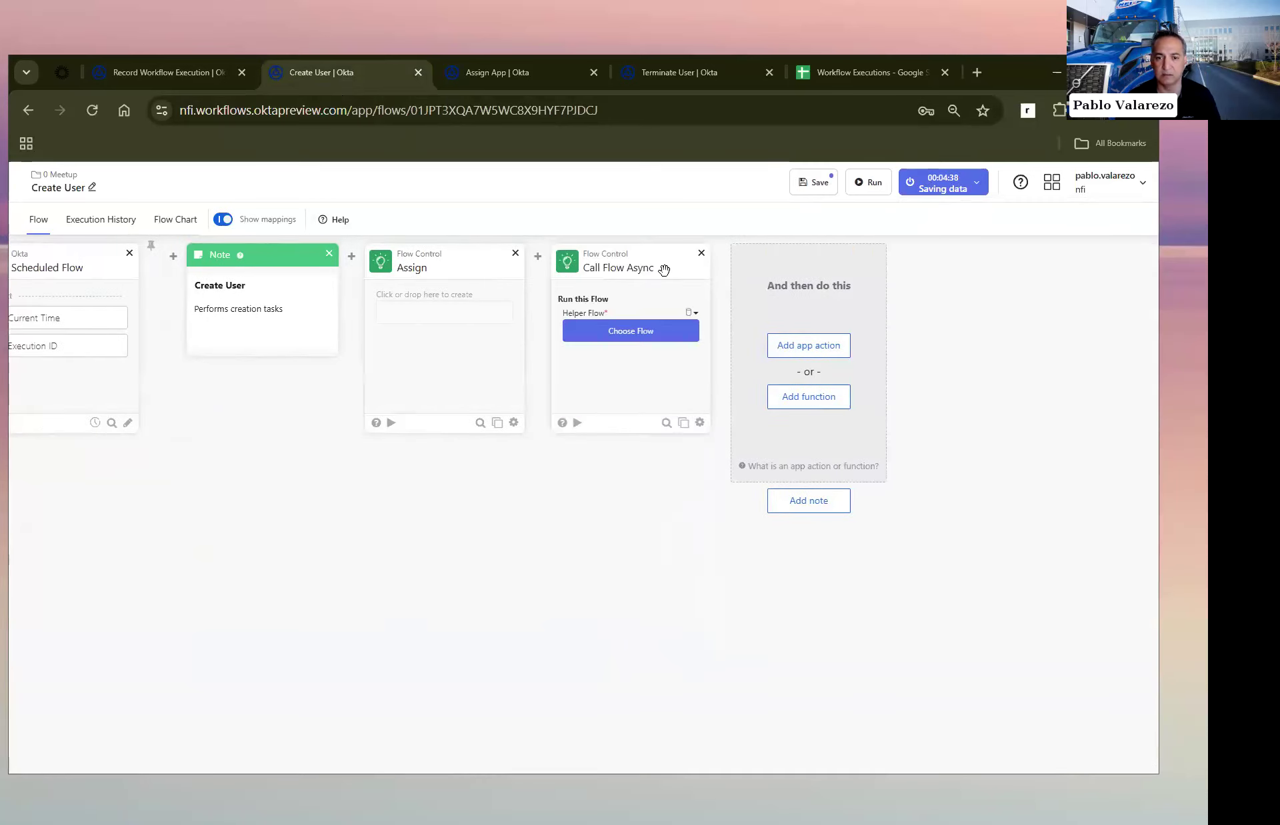
# Step: Move Call Flow Async ahead of Assign and choose Record Workflow Execution from the 0 Meetup folder as its helper flow
pyautogui.moveTo(660, 260); pyautogui.dragTo(400, 260)
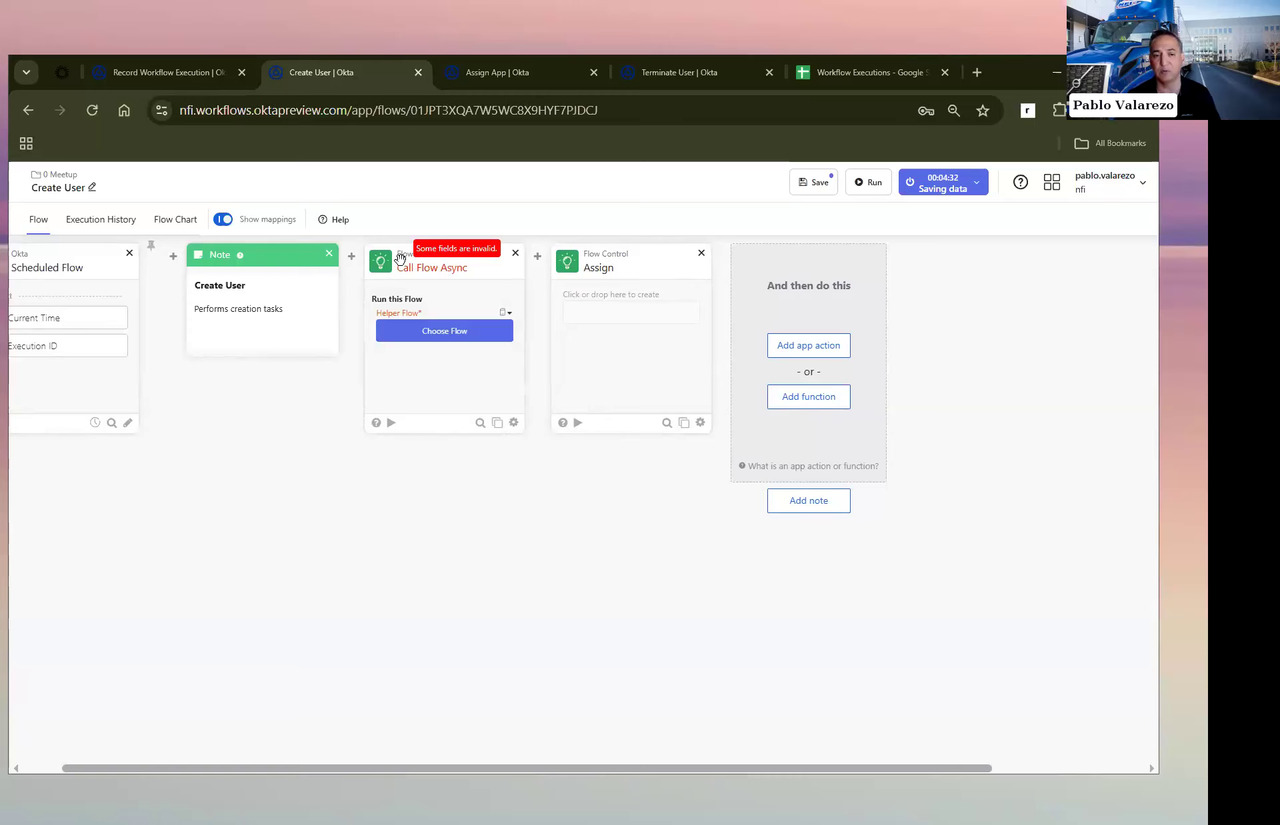
pyautogui.click(443, 331)
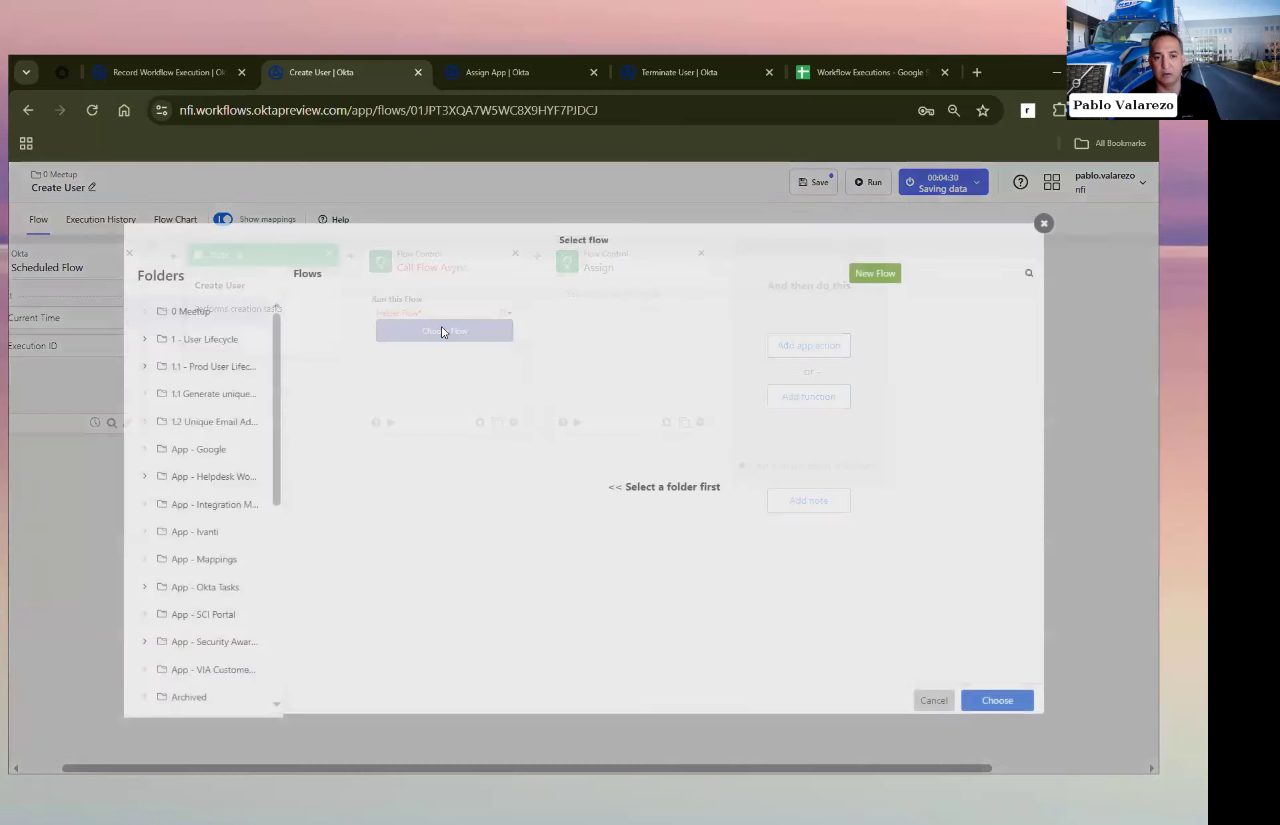
pyautogui.click(196, 311)
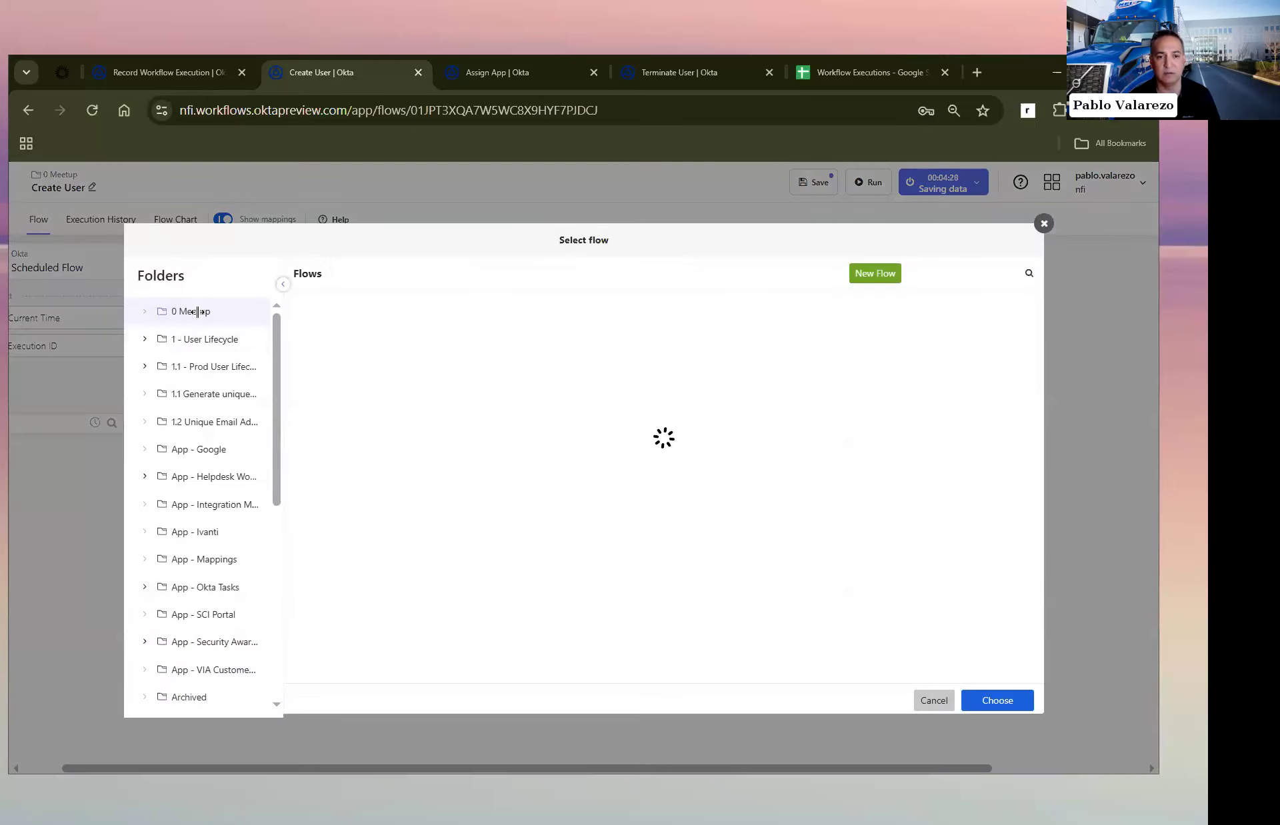
pyautogui.click(372, 404)
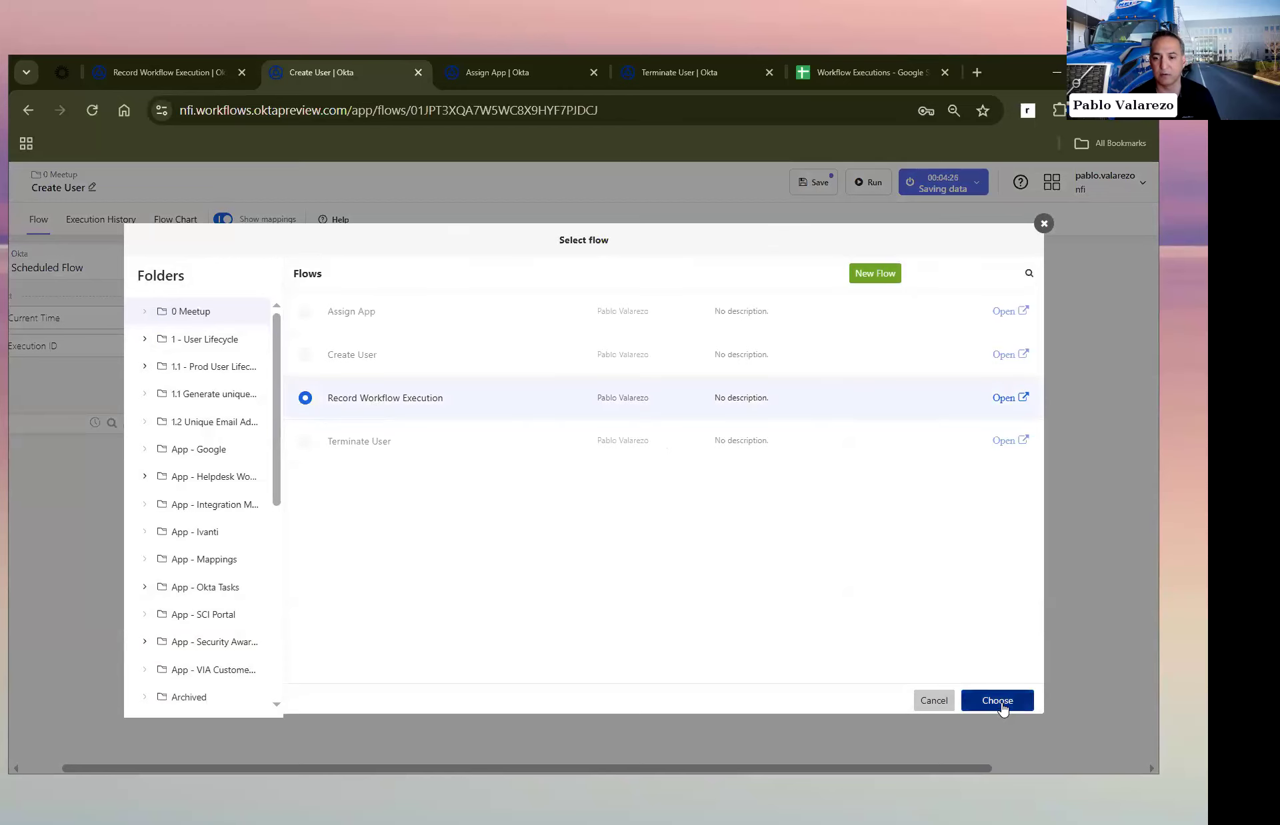
pyautogui.click(997, 699)
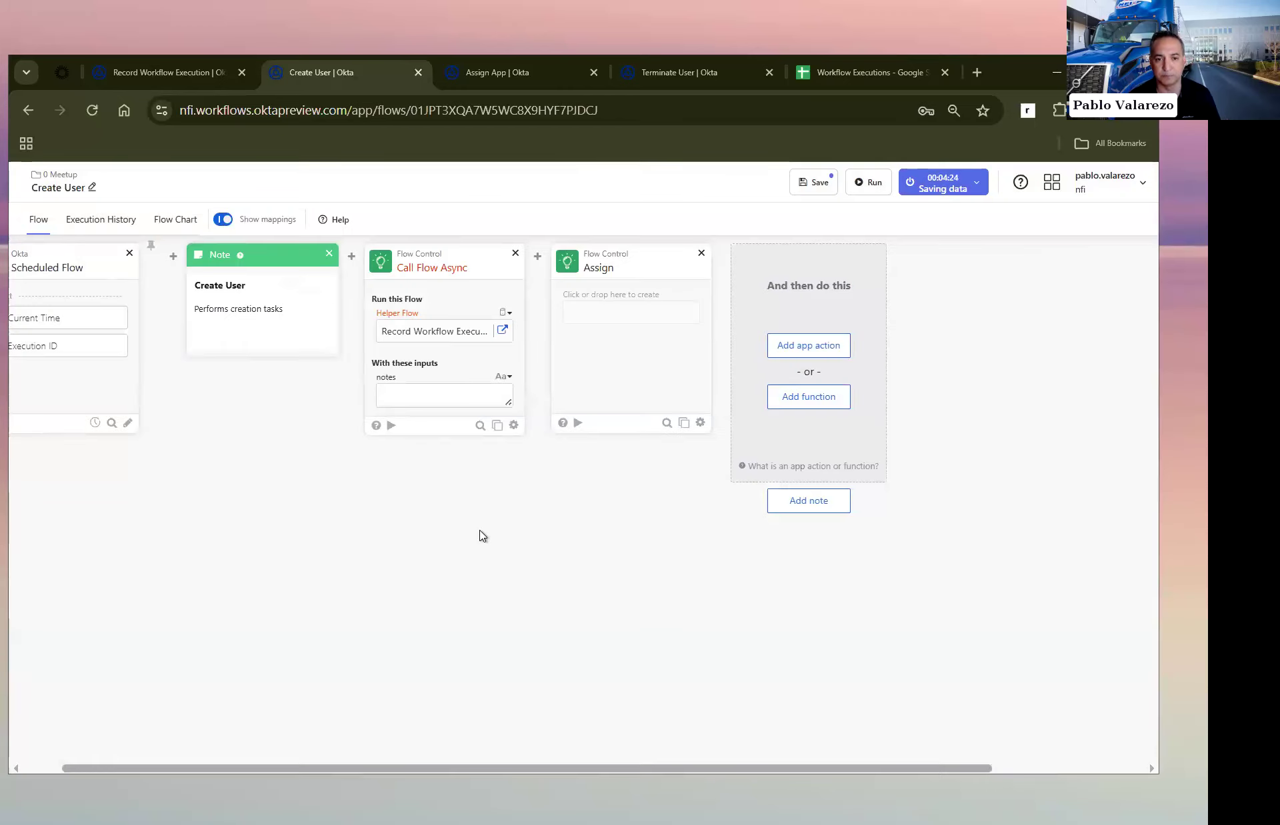
# Step: Move the Assign card ahead of Call Flow Async and give it a notes field with the value "New user!"
pyautogui.hscroll(-1, 482, 536)
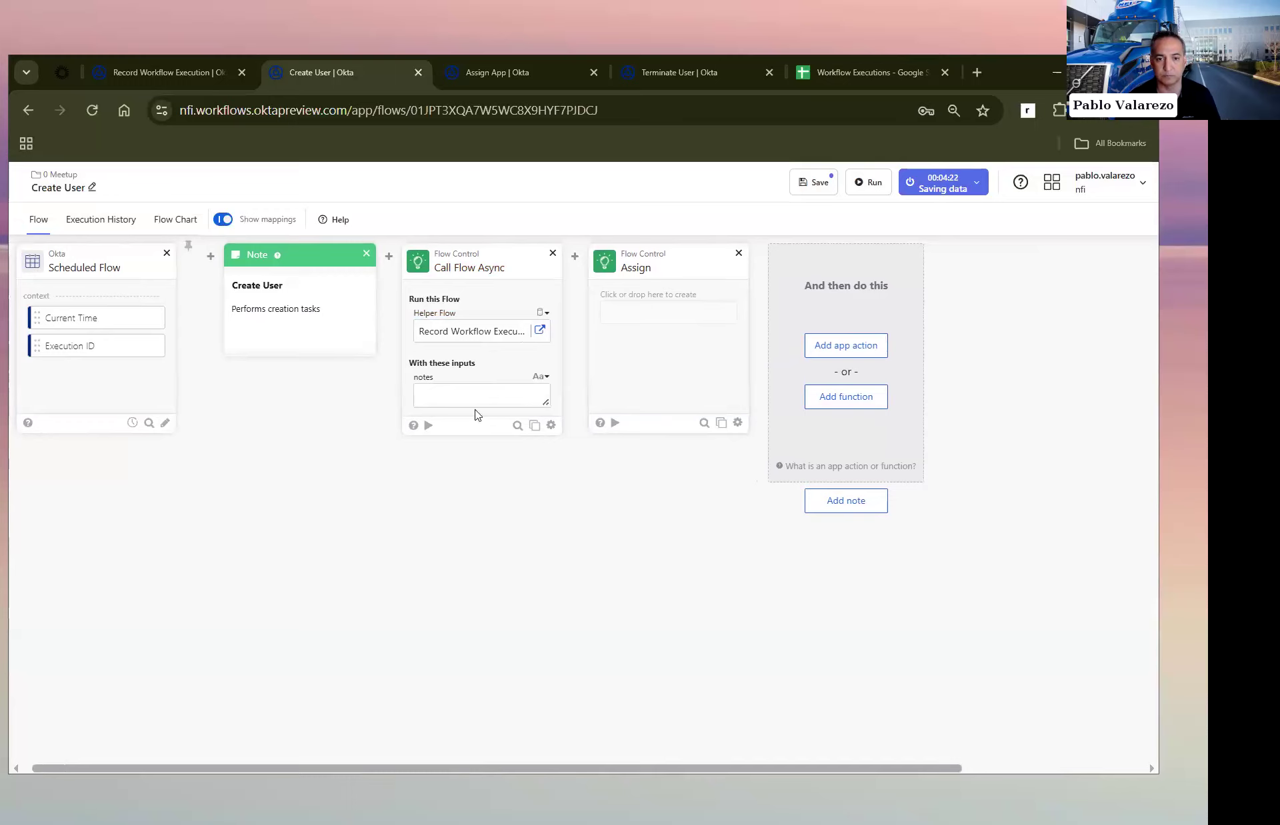
pyautogui.moveTo(690, 258); pyautogui.dragTo(448, 275)
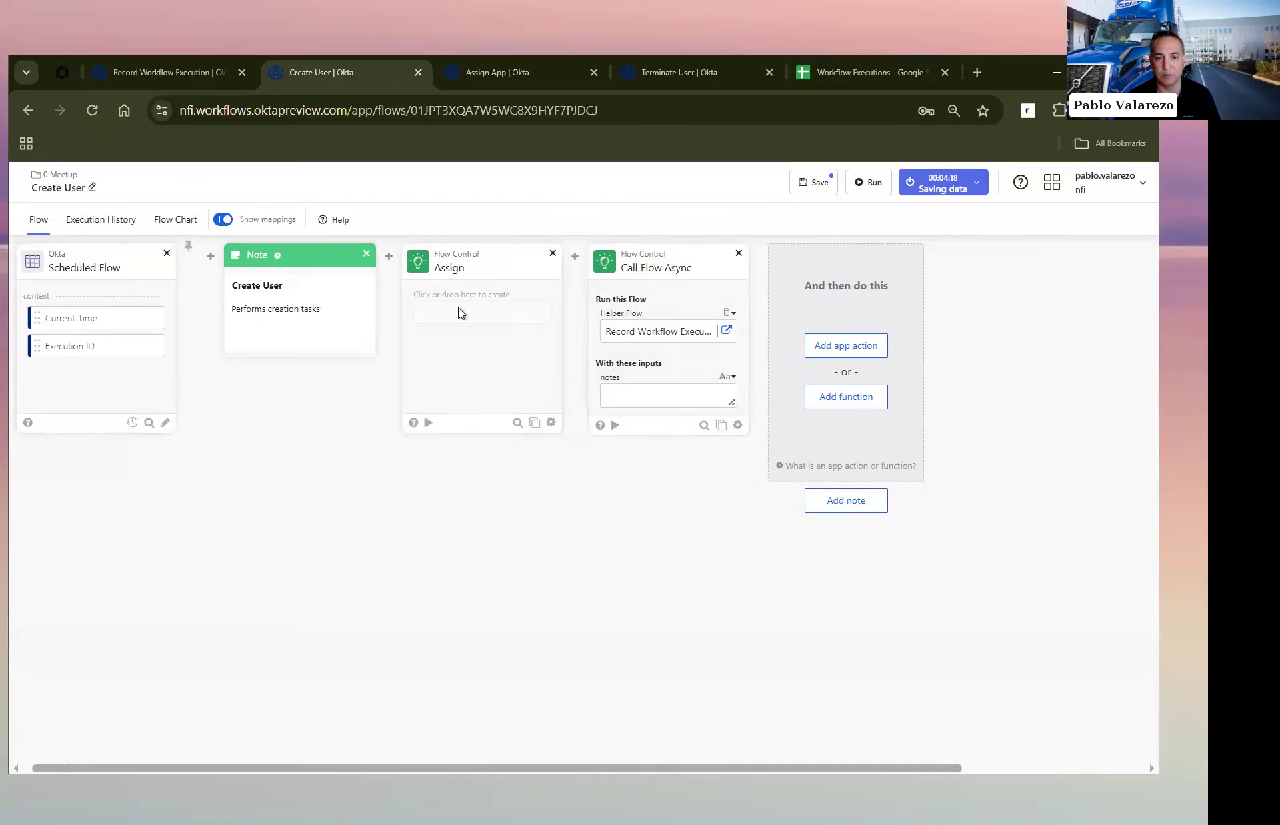
pyautogui.click(452, 292)
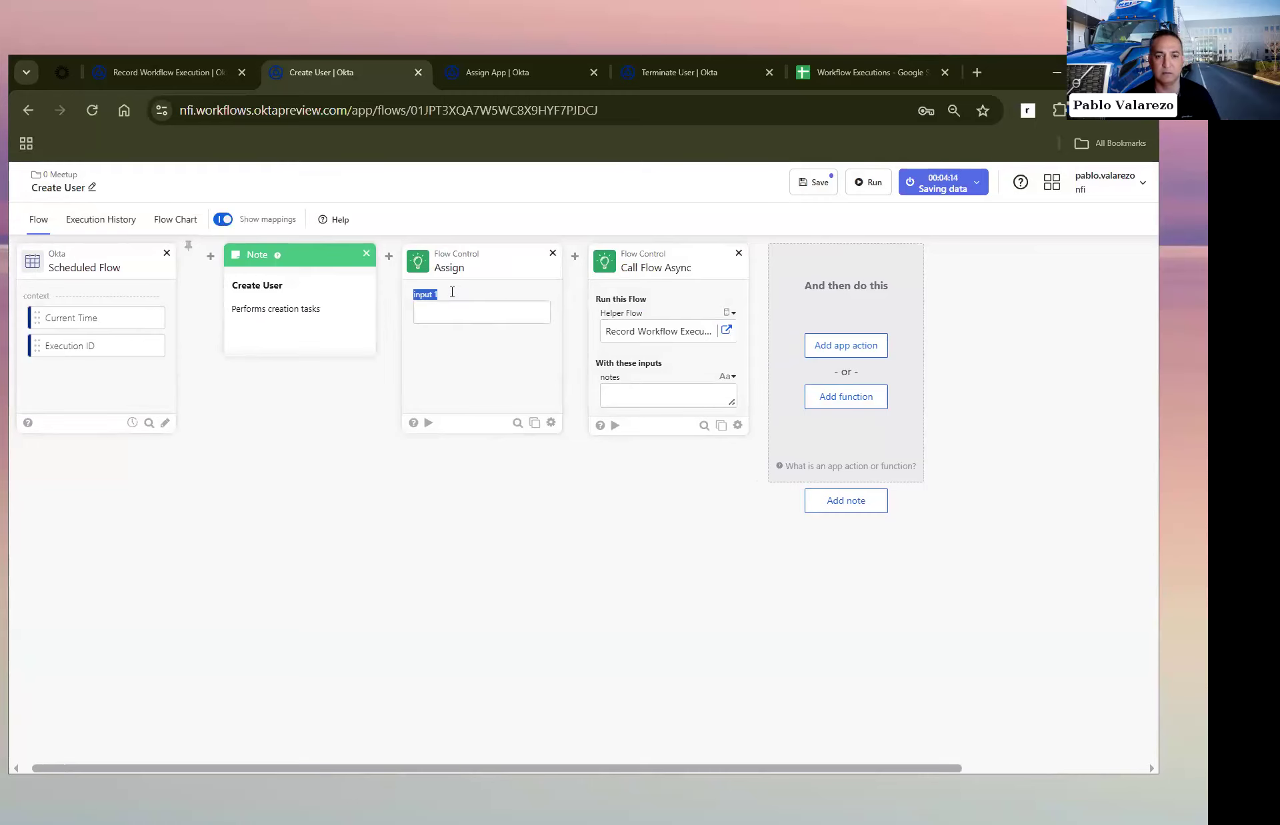
pyautogui.write('notes')
pyautogui.click(452, 311)
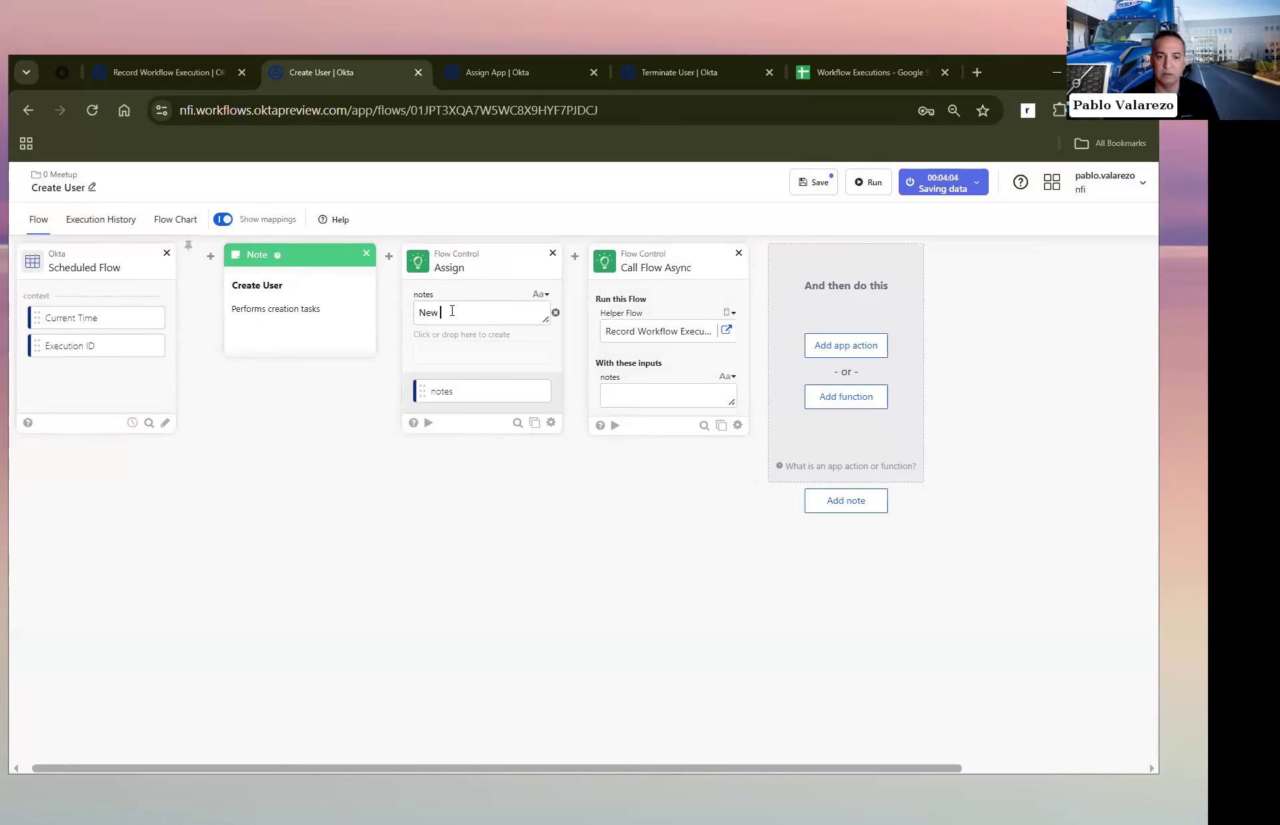
# Step: Map the Assign card's notes output to Call Flow Async's notes input and save the Create User flow
pyautogui.moveTo(437, 399); pyautogui.dragTo(610, 394)
pyautogui.click(813, 184)
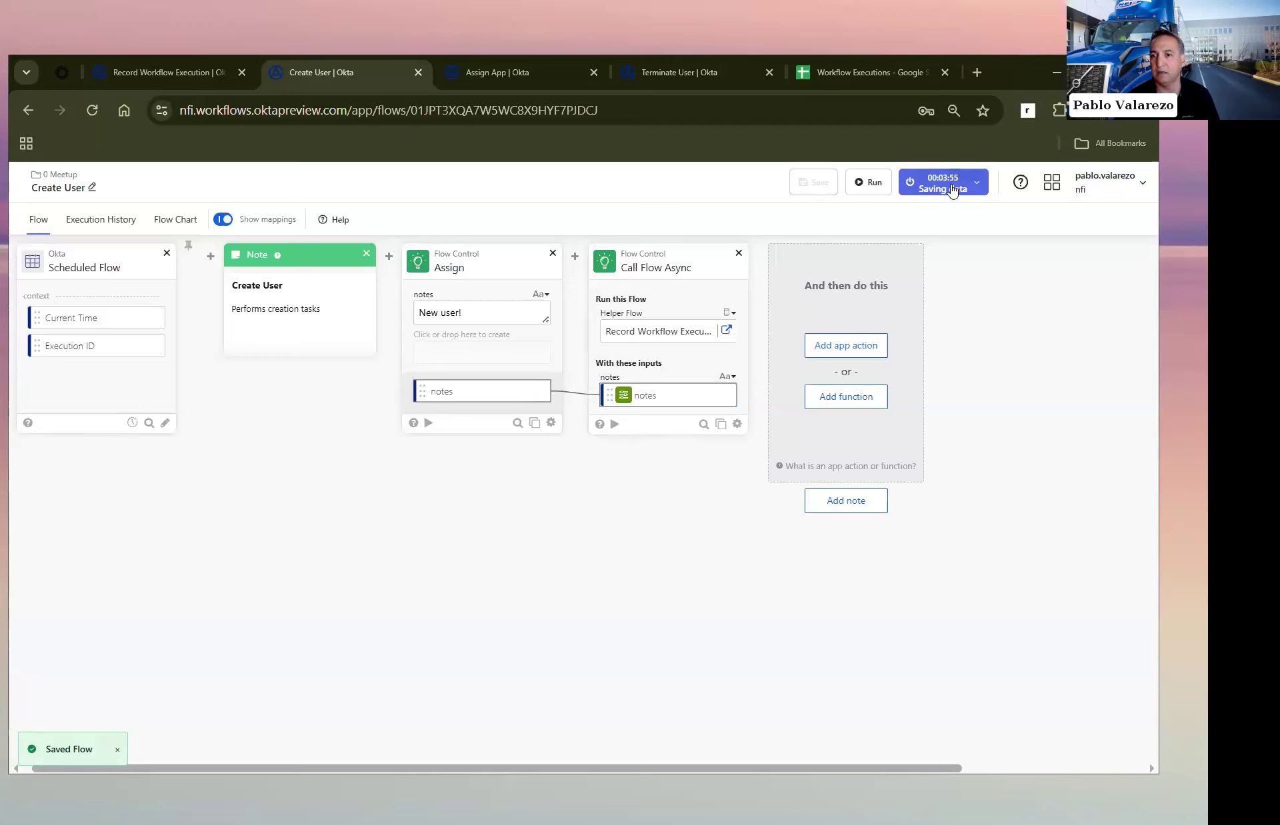
# Step: Check the Workflow Executions spreadsheet for logged rows and review the schedule of the Assign App flow
pyautogui.click(874, 75)
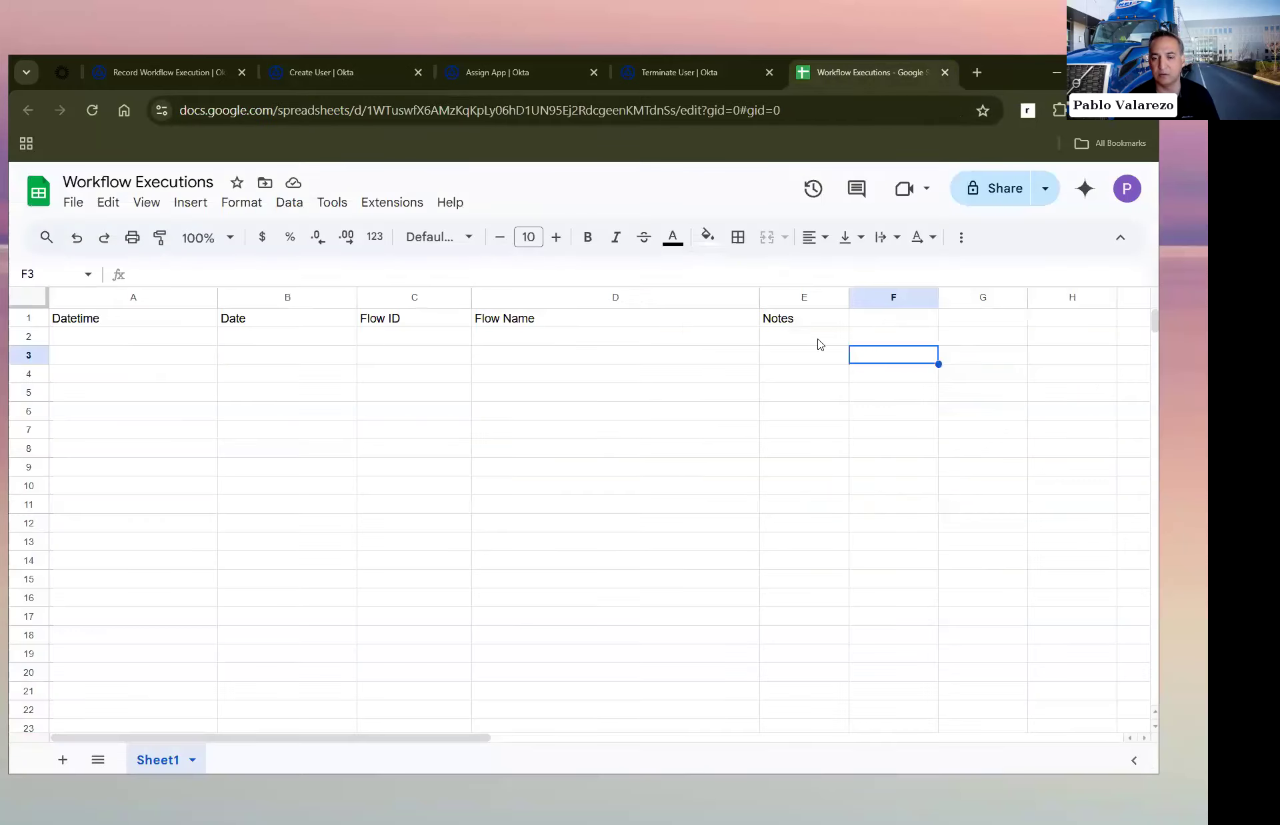
pyautogui.click(507, 69)
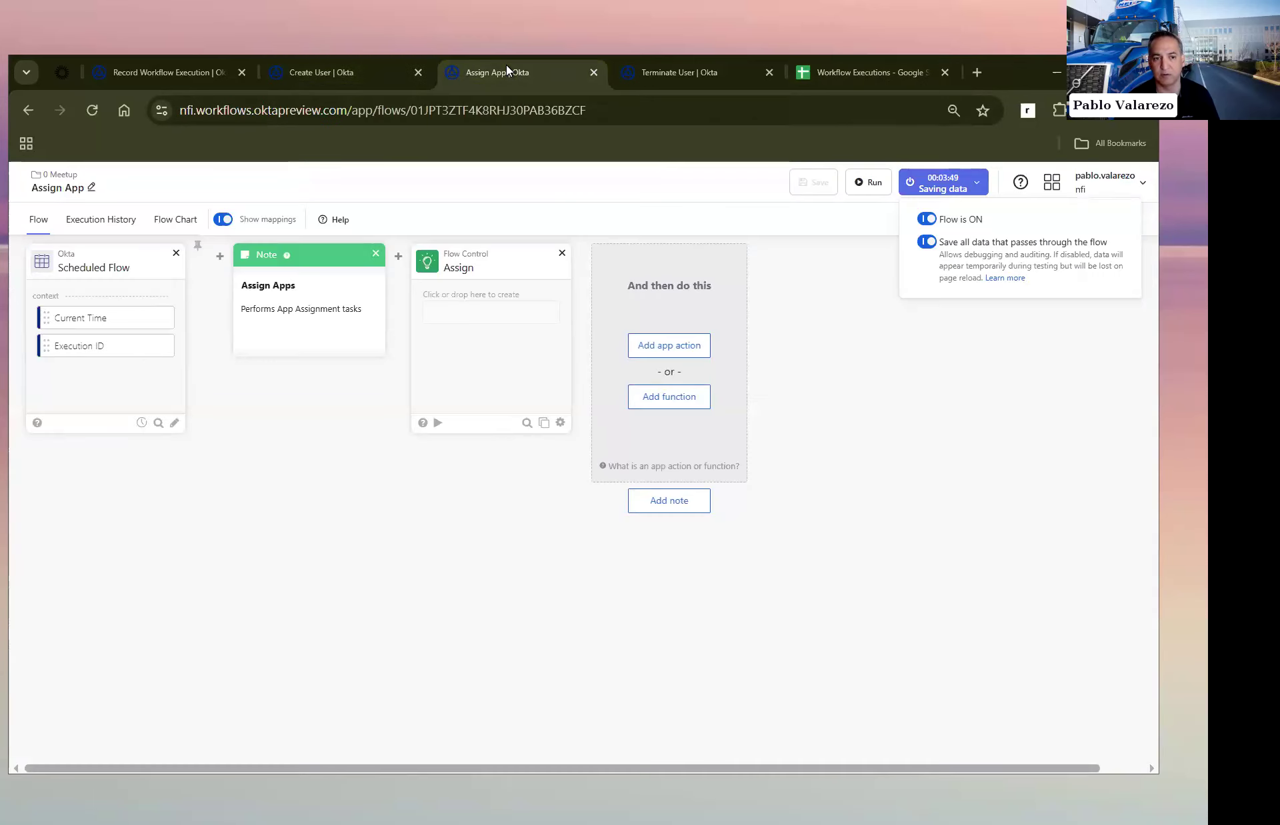
pyautogui.click(141, 423)
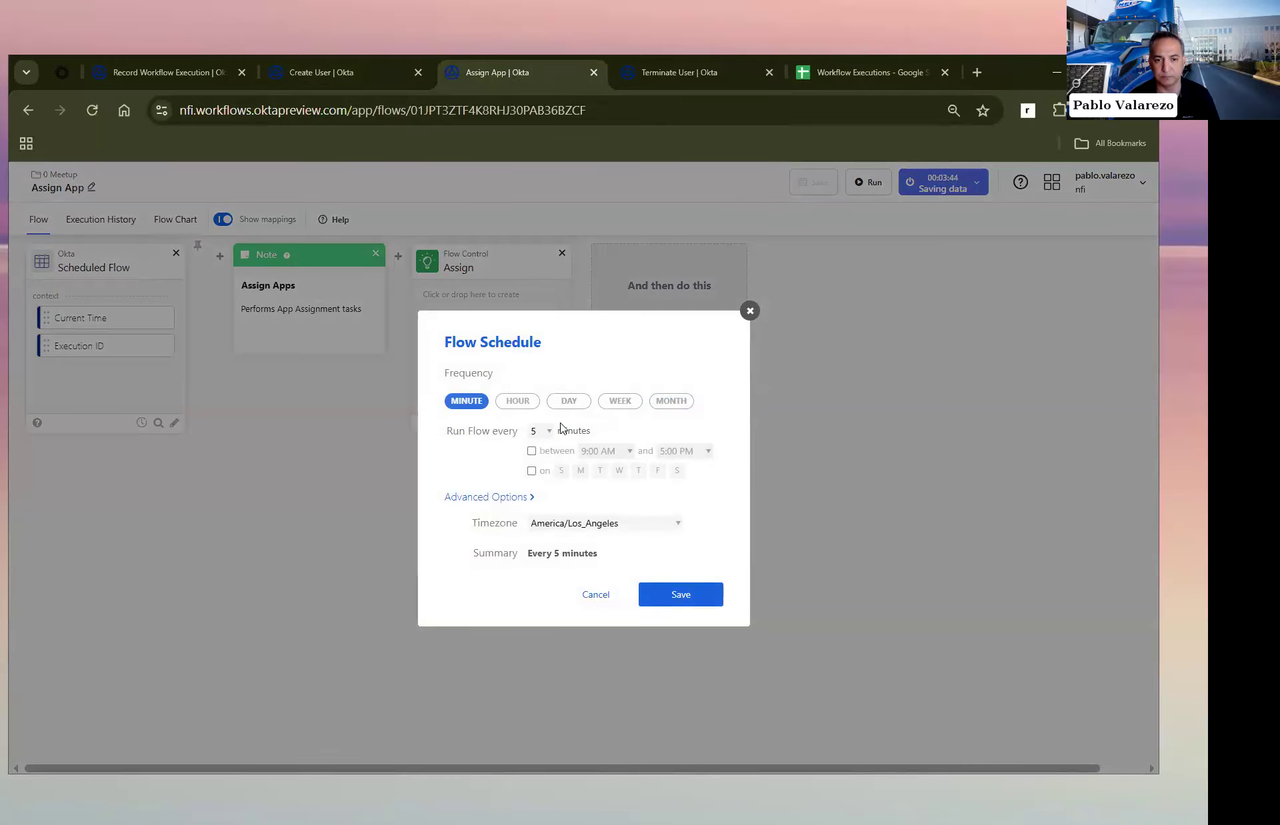
pyautogui.press('Escape')
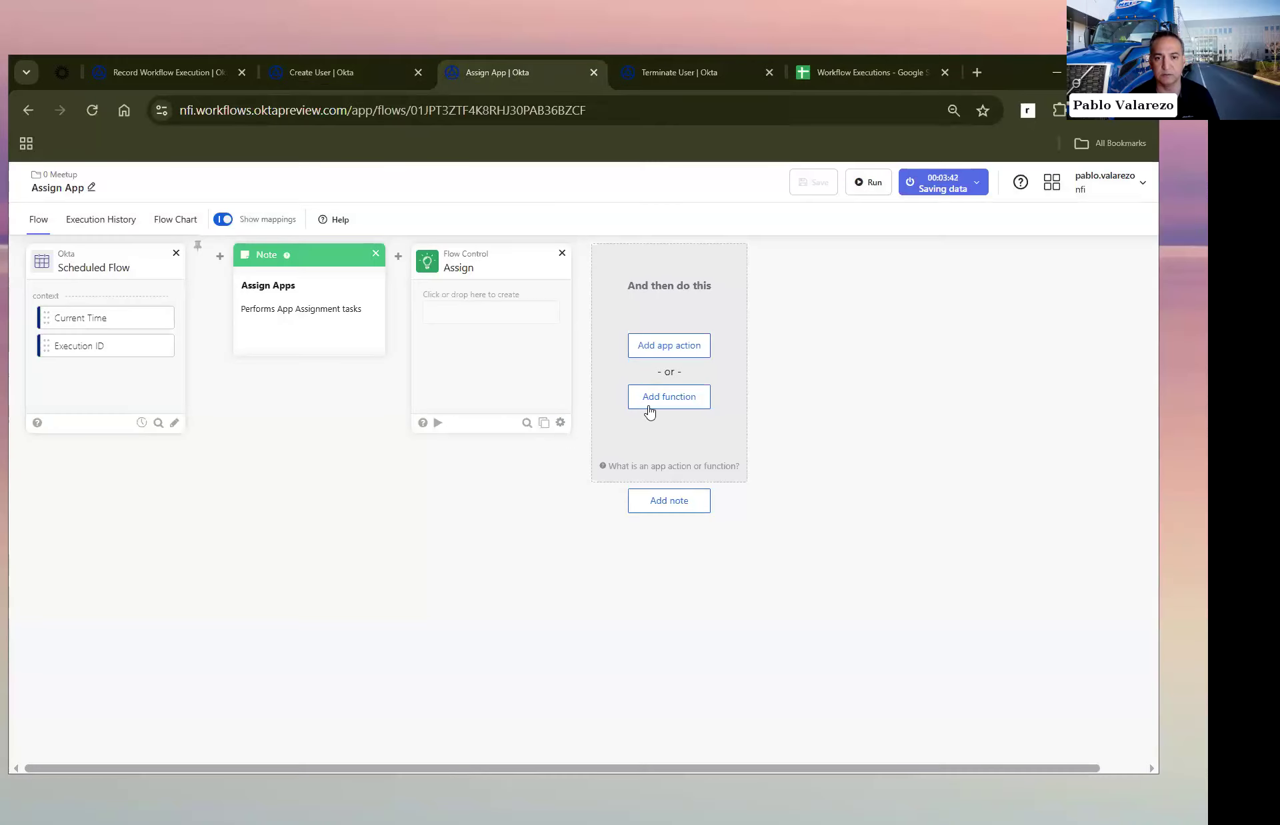
# Step: Add a Call Flow Async card to the Assign App flow with Record Workflow Execution from 0 Meetup as its helper flow
pyautogui.click(686, 396)
pyautogui.write('ca')
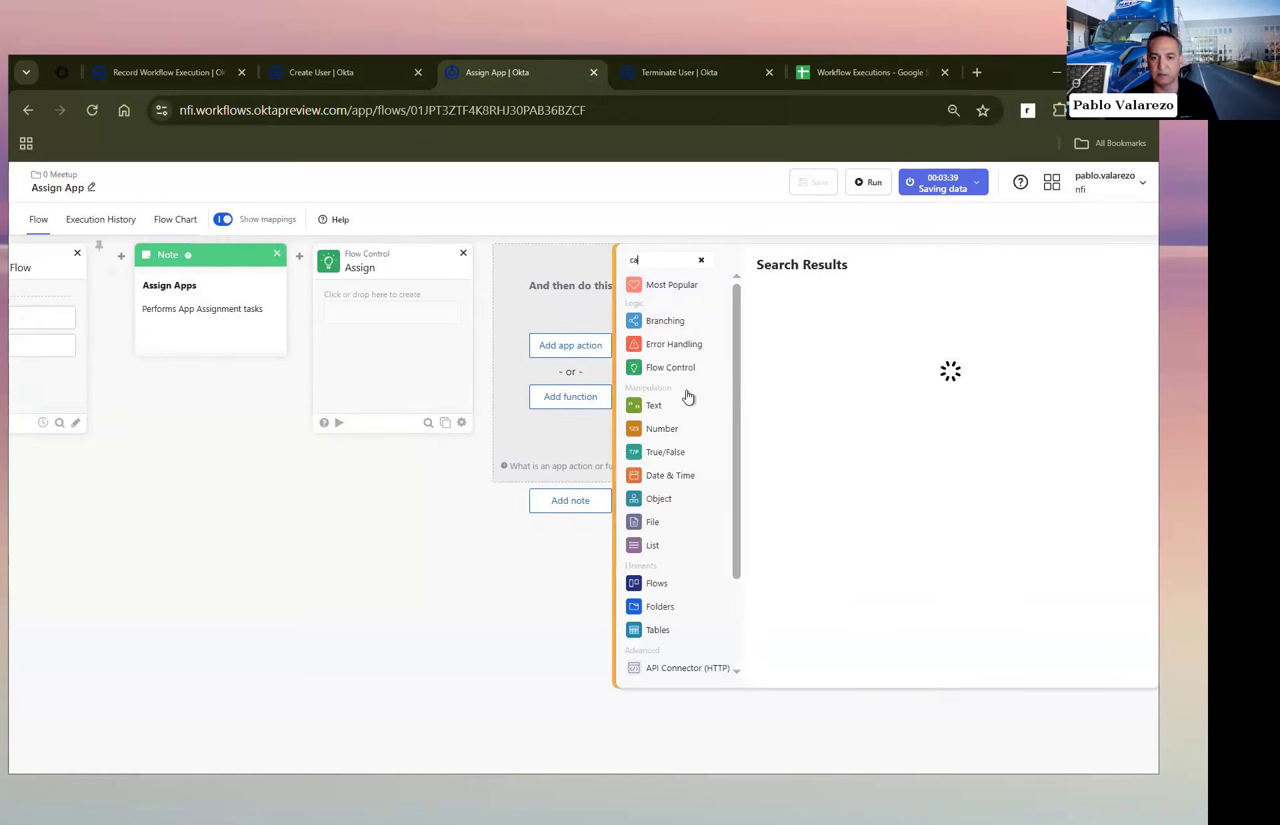
pyautogui.write('ll flow as')
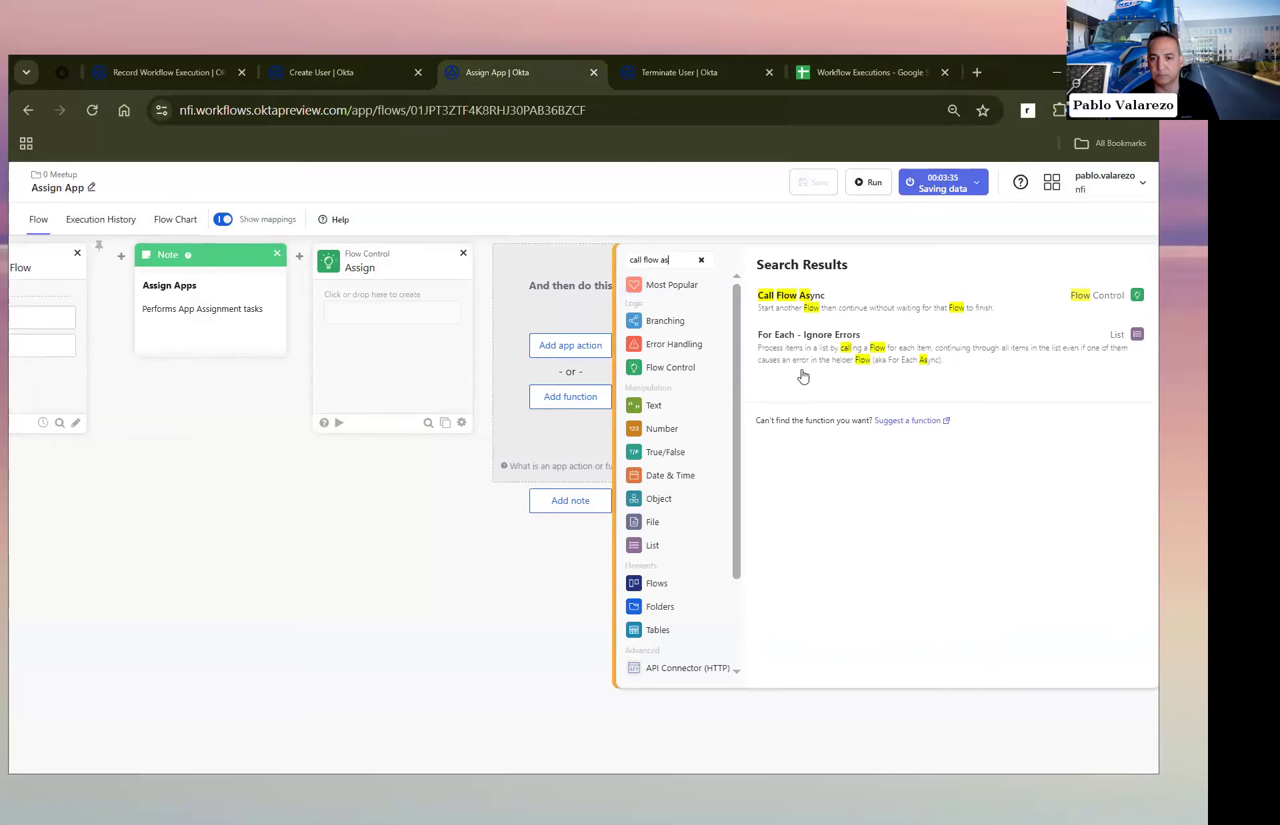
pyautogui.click(810, 302)
pyautogui.click(642, 331)
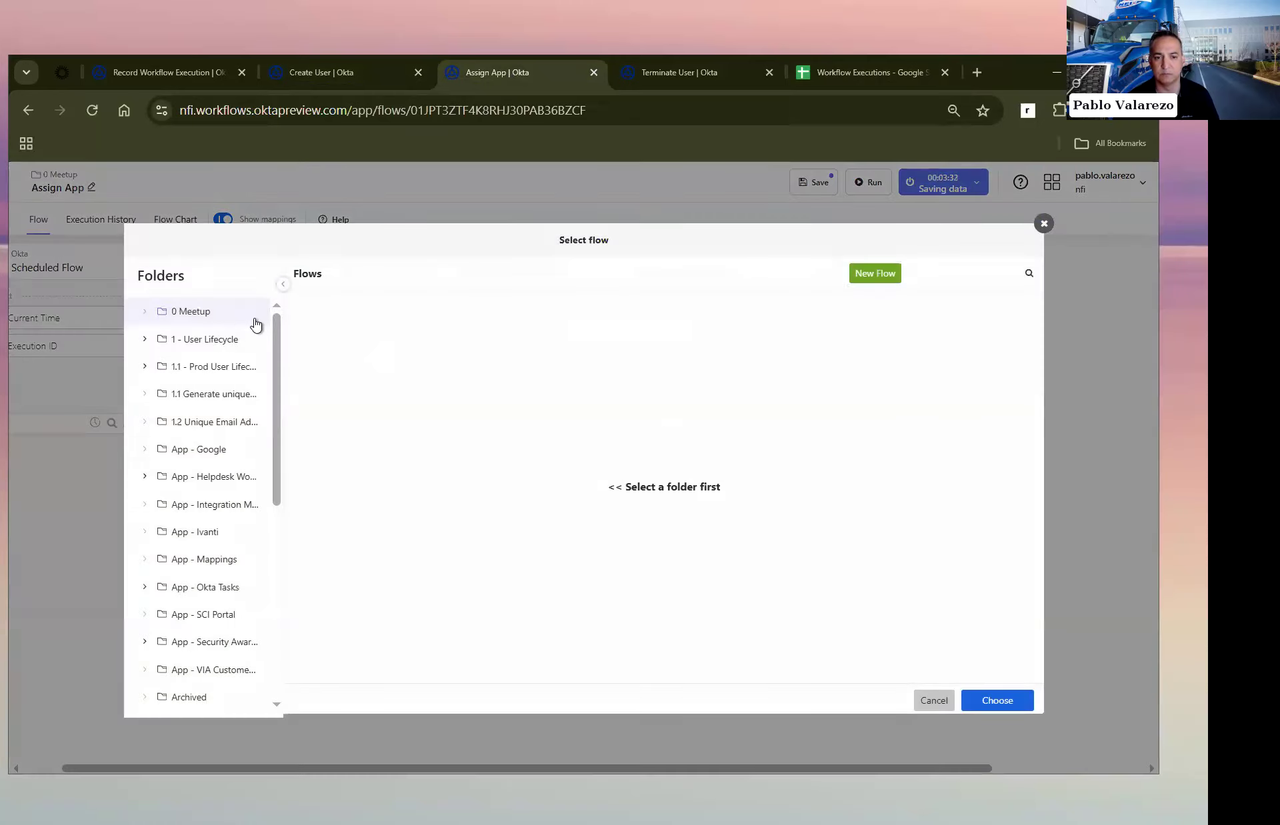
pyautogui.click(255, 325)
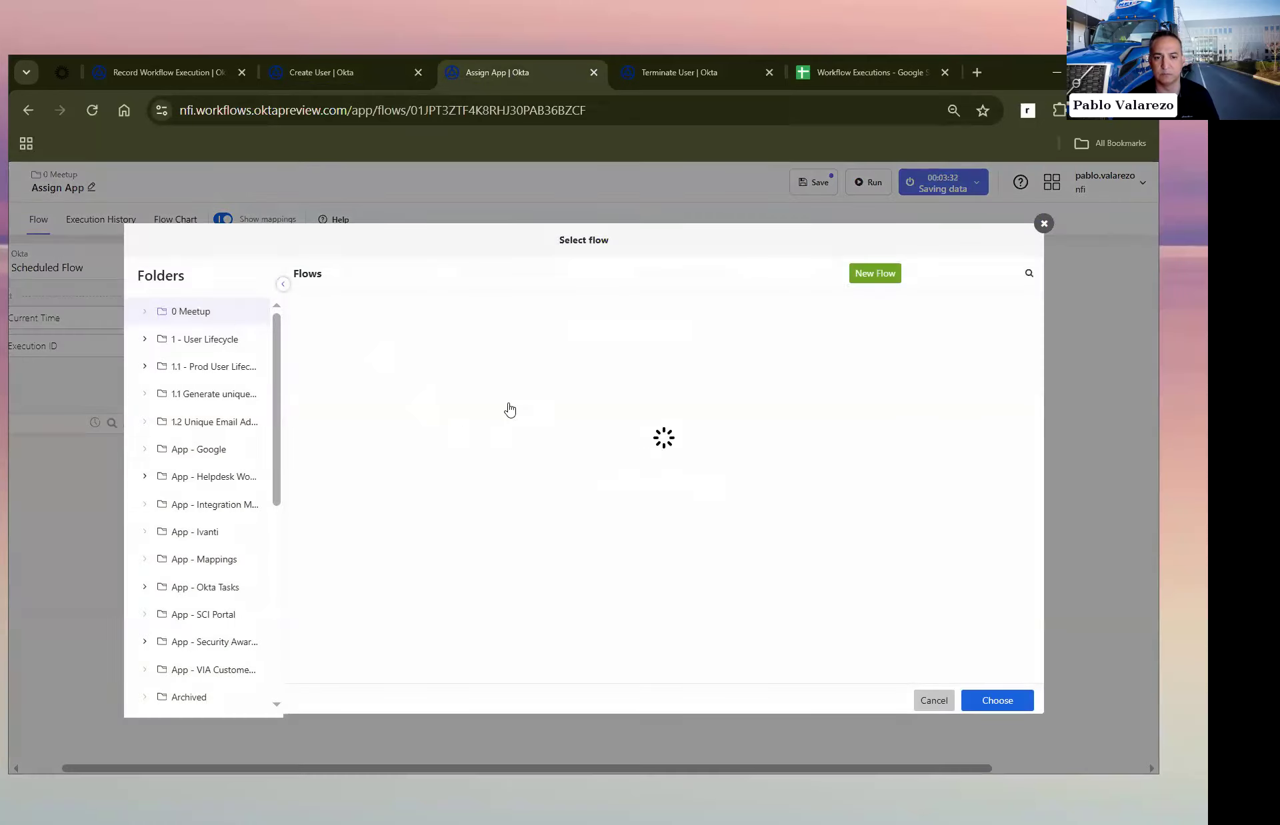
pyautogui.click(420, 400)
pyautogui.click(999, 697)
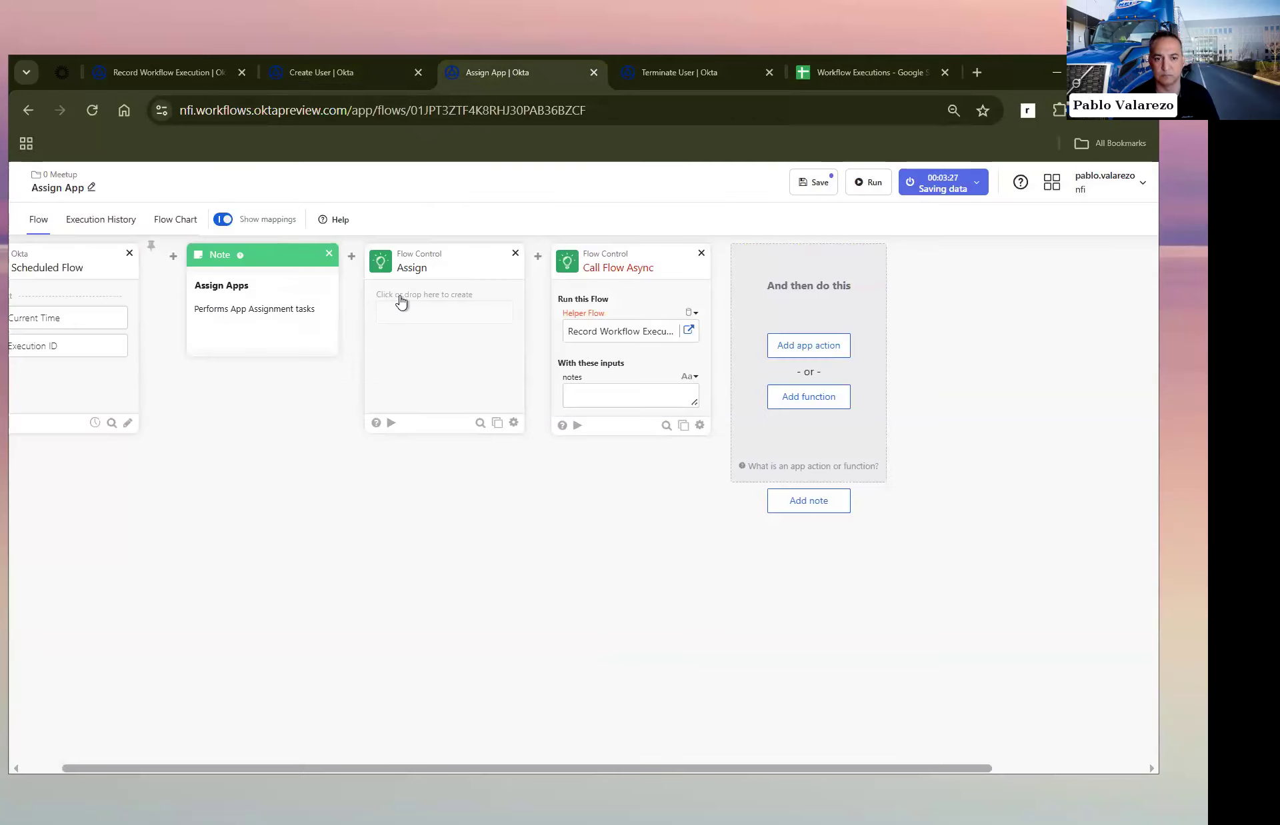
# Step: Set Call Flow Async's notes input to "App is Salesforce" and save the Assign App flow
pyautogui.click(624, 404)
pyautogui.write('App is')
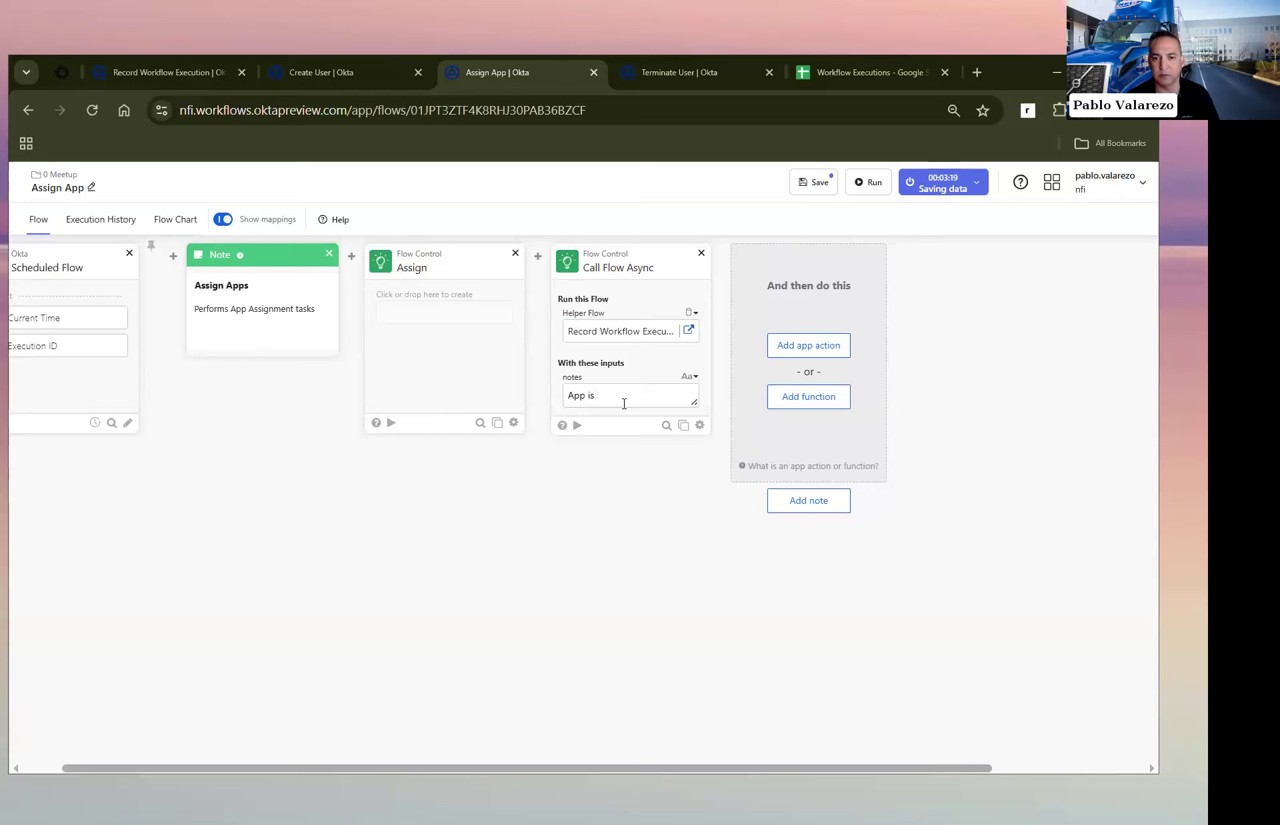
pyautogui.write(' Salesforce')
pyautogui.click(813, 182)
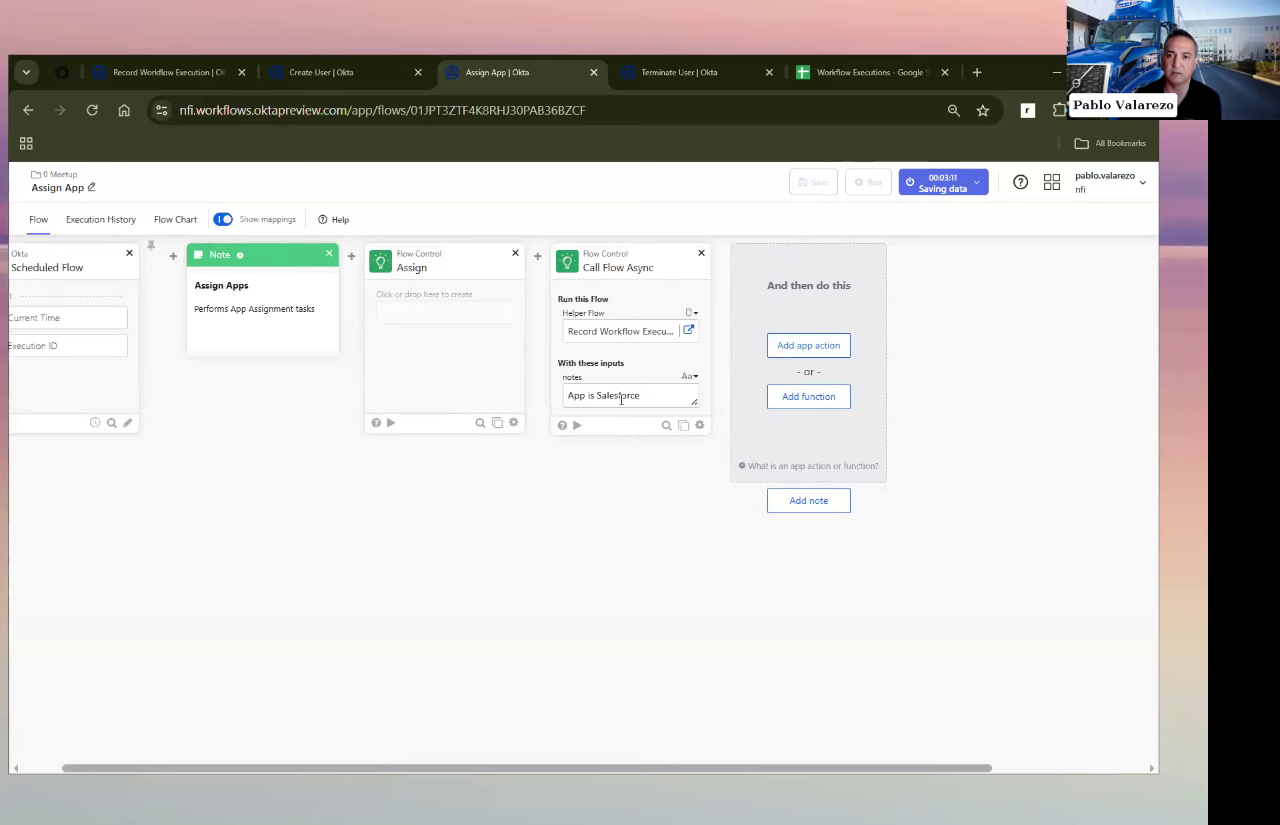
# Step: Widen the Notes column in the Workflow Executions spreadsheet to more than double its width
pyautogui.click(869, 62)
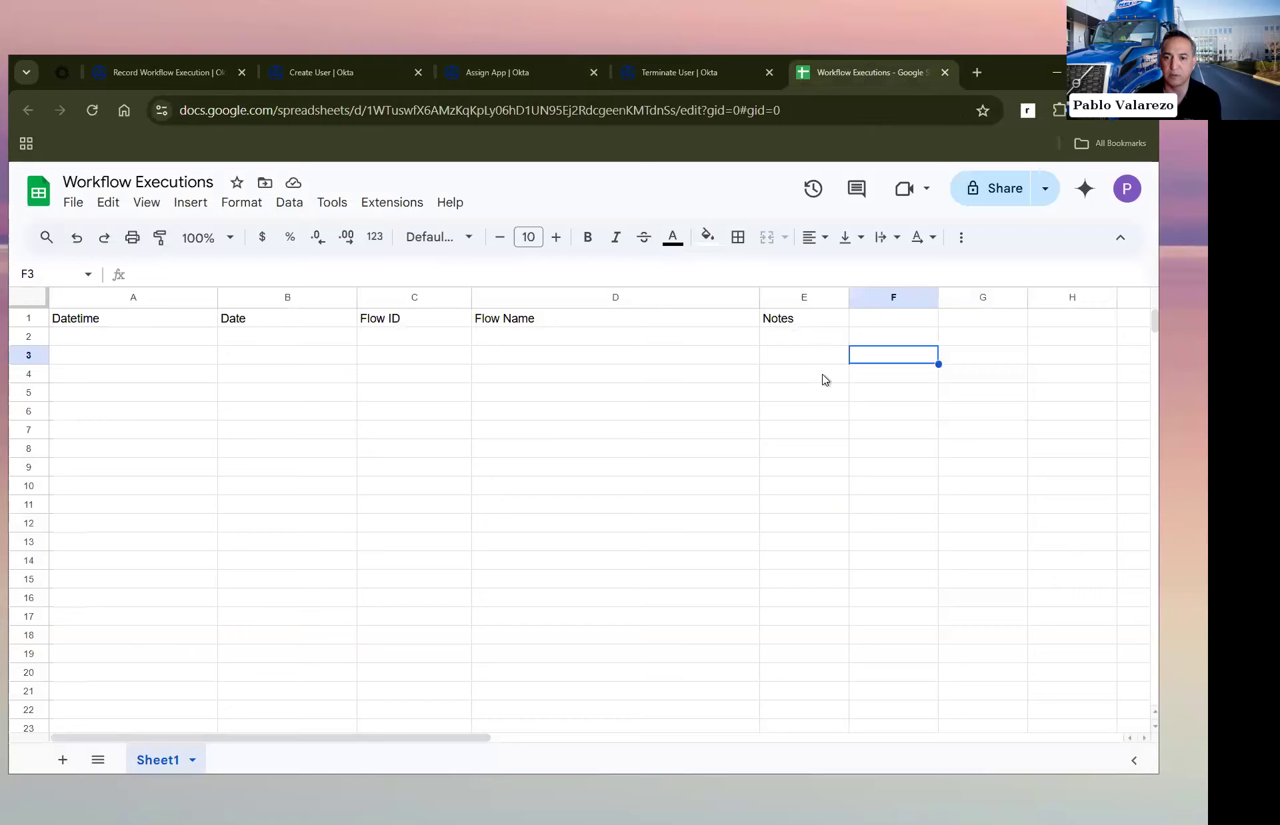
pyautogui.moveTo(848, 297); pyautogui.dragTo(1084, 314)
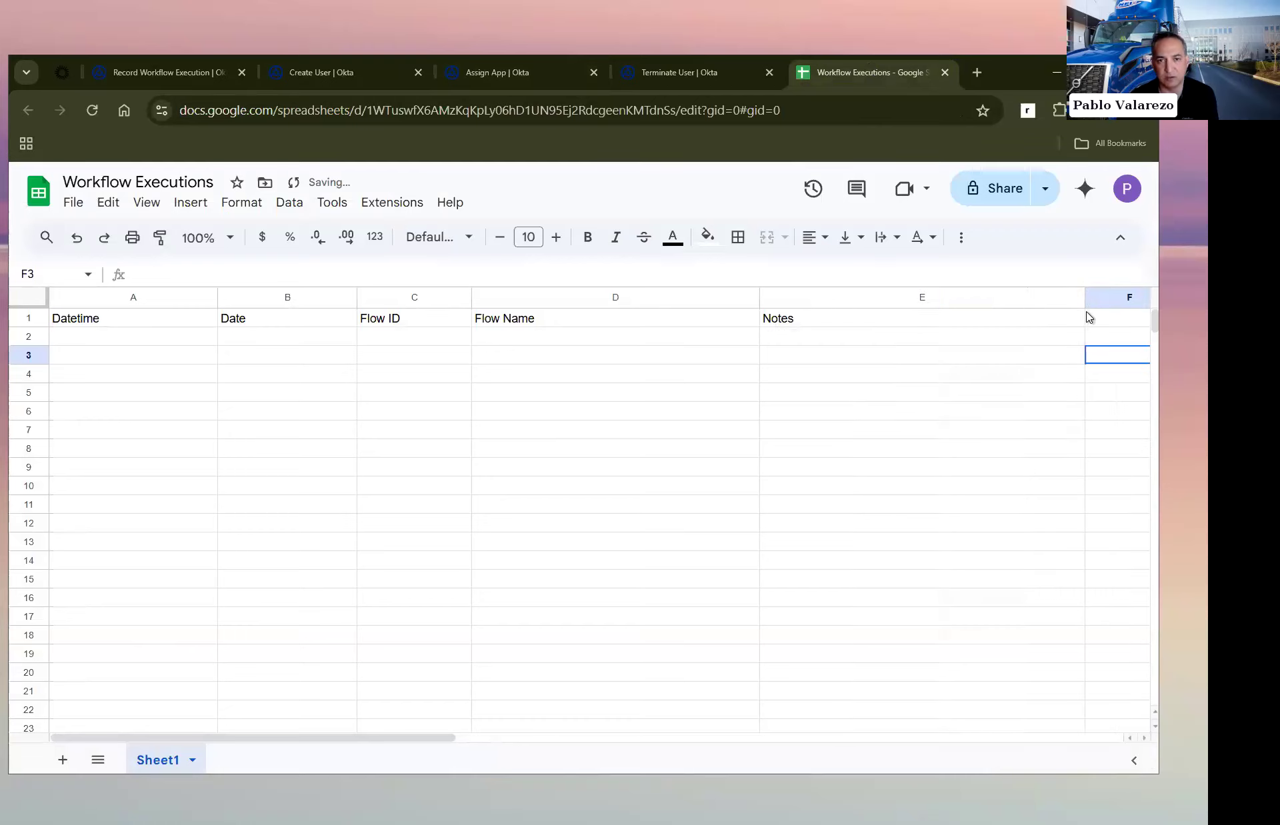
# Step: Add a Call Flow Async card to the Terminate User flow with Record Workflow Execution from 0 Meetup as its helper flow
pyautogui.click(685, 74)
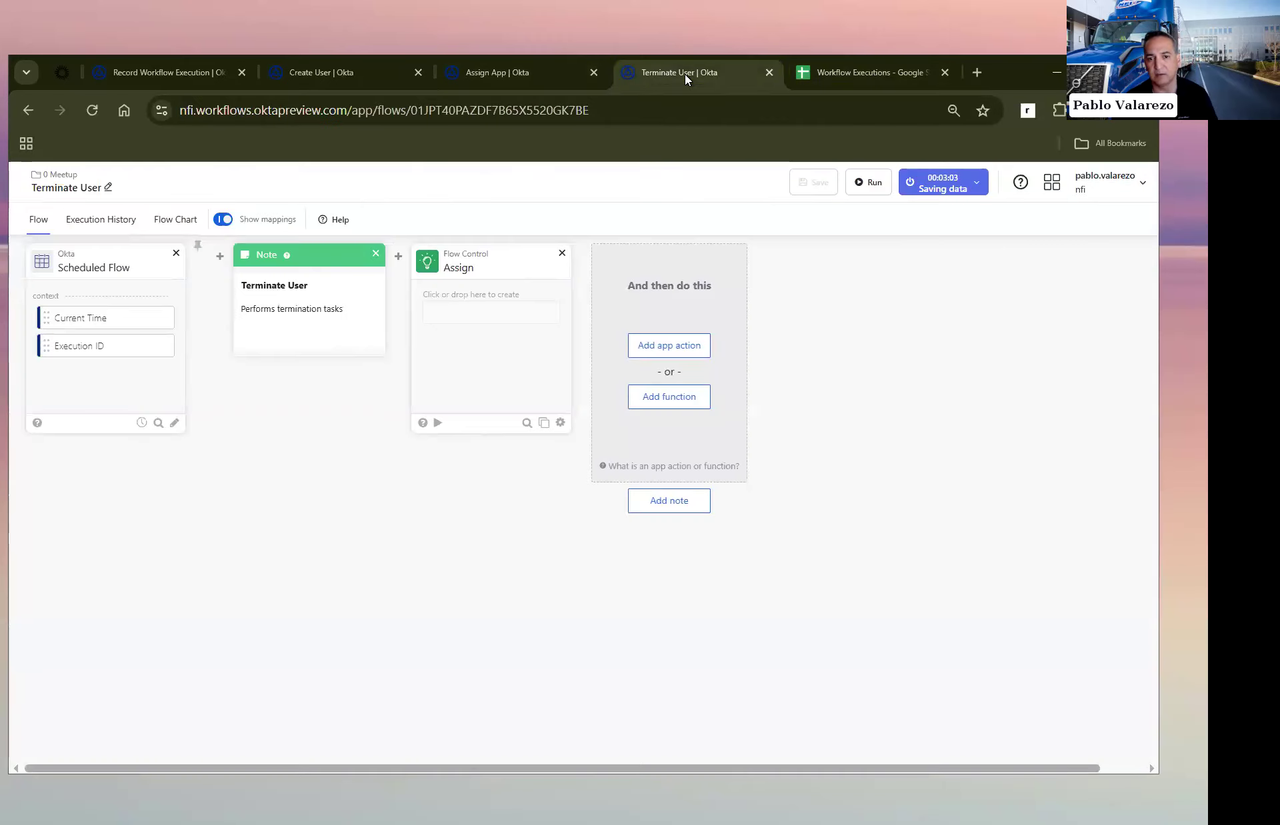
pyautogui.click(654, 396)
pyautogui.write('call flow asy')
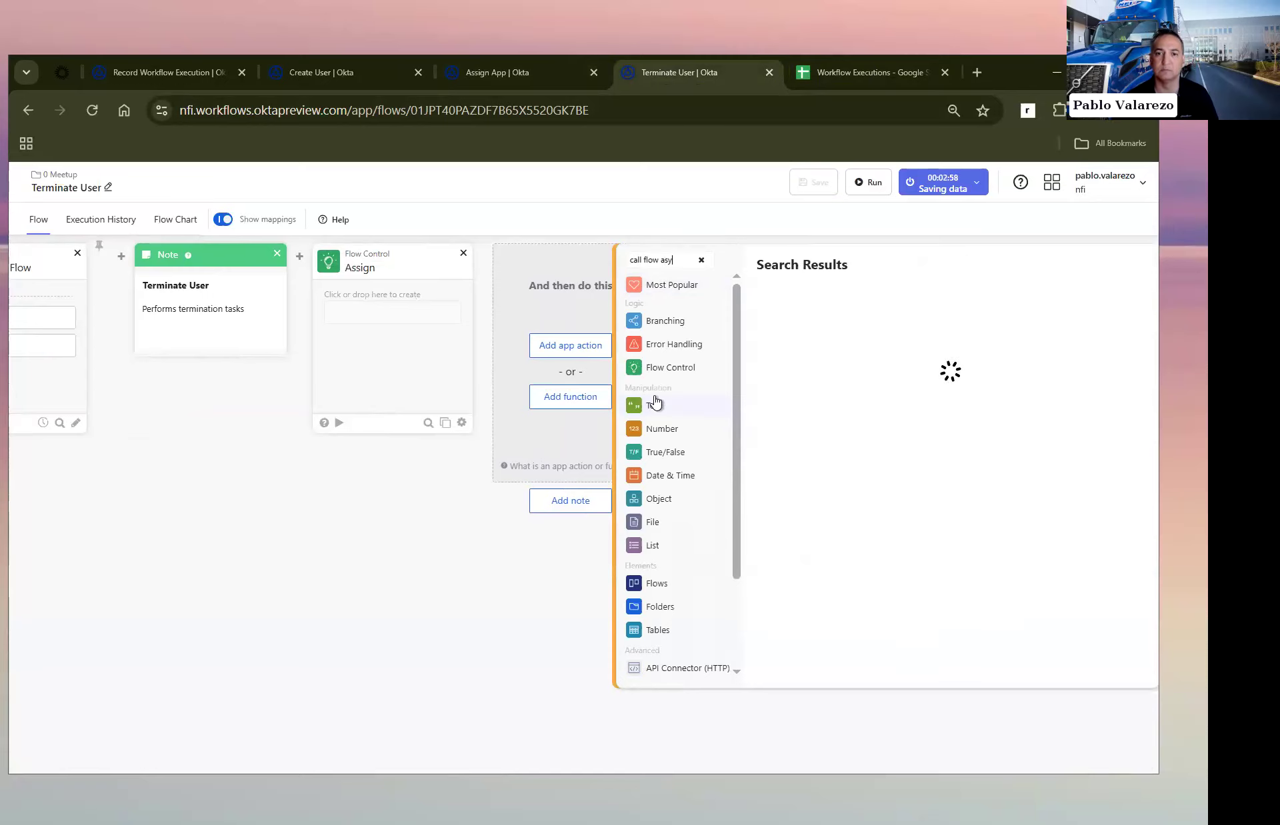
pyautogui.click(804, 300)
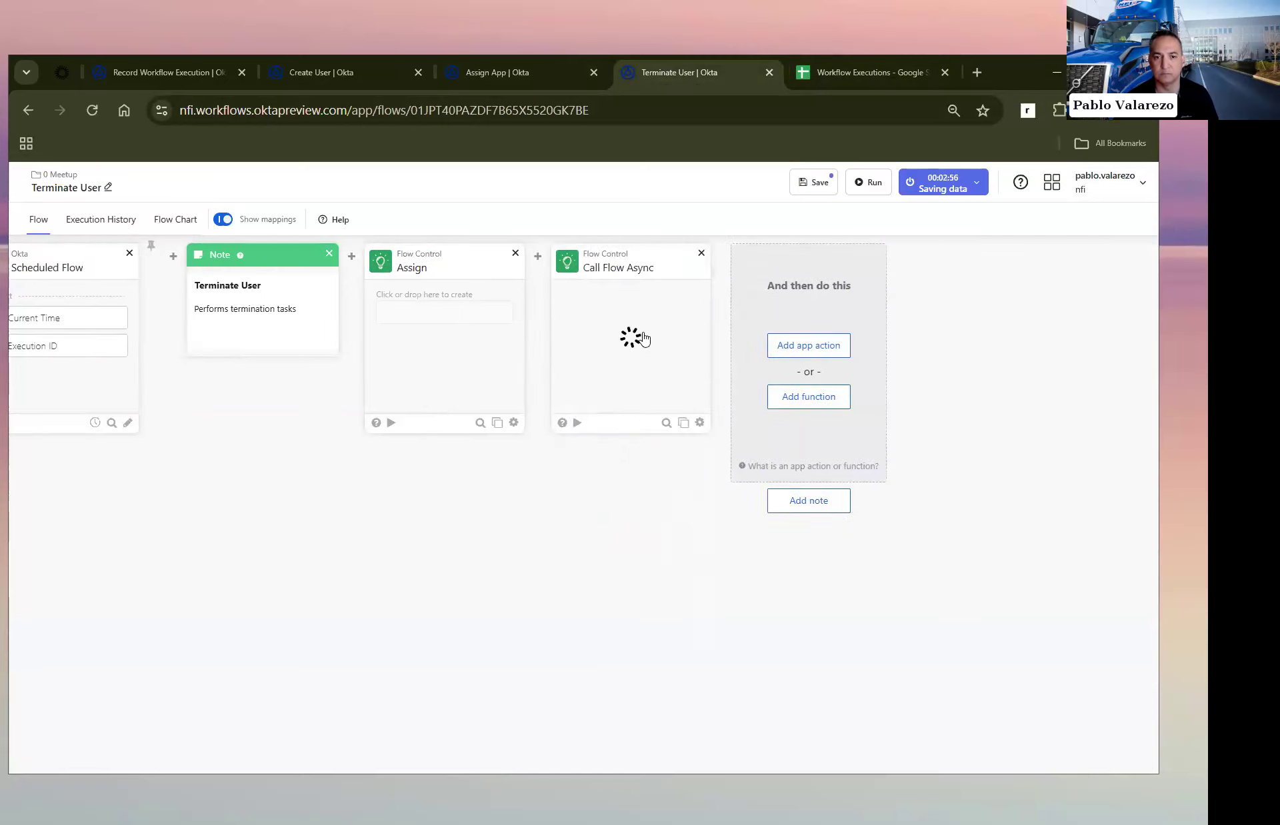
pyautogui.click(630, 335)
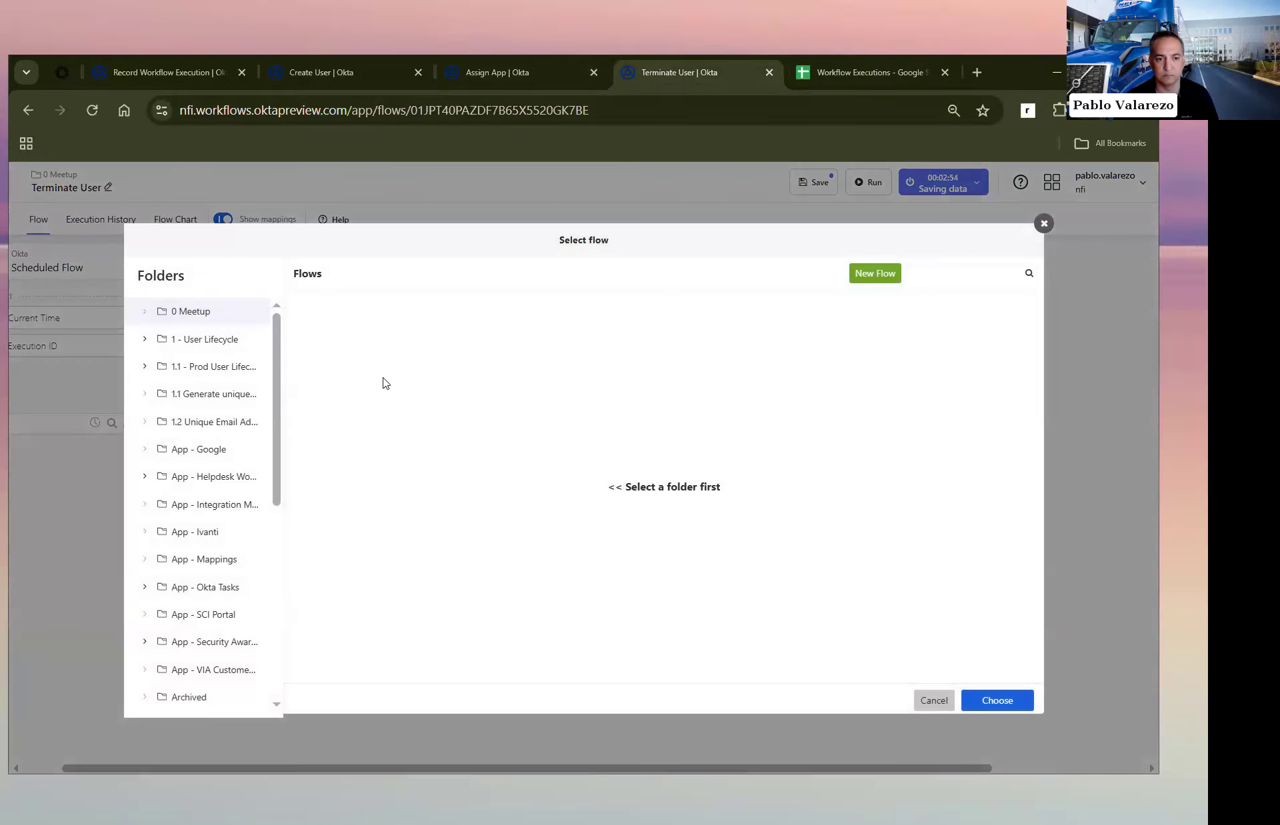
pyautogui.click(193, 313)
pyautogui.click(408, 400)
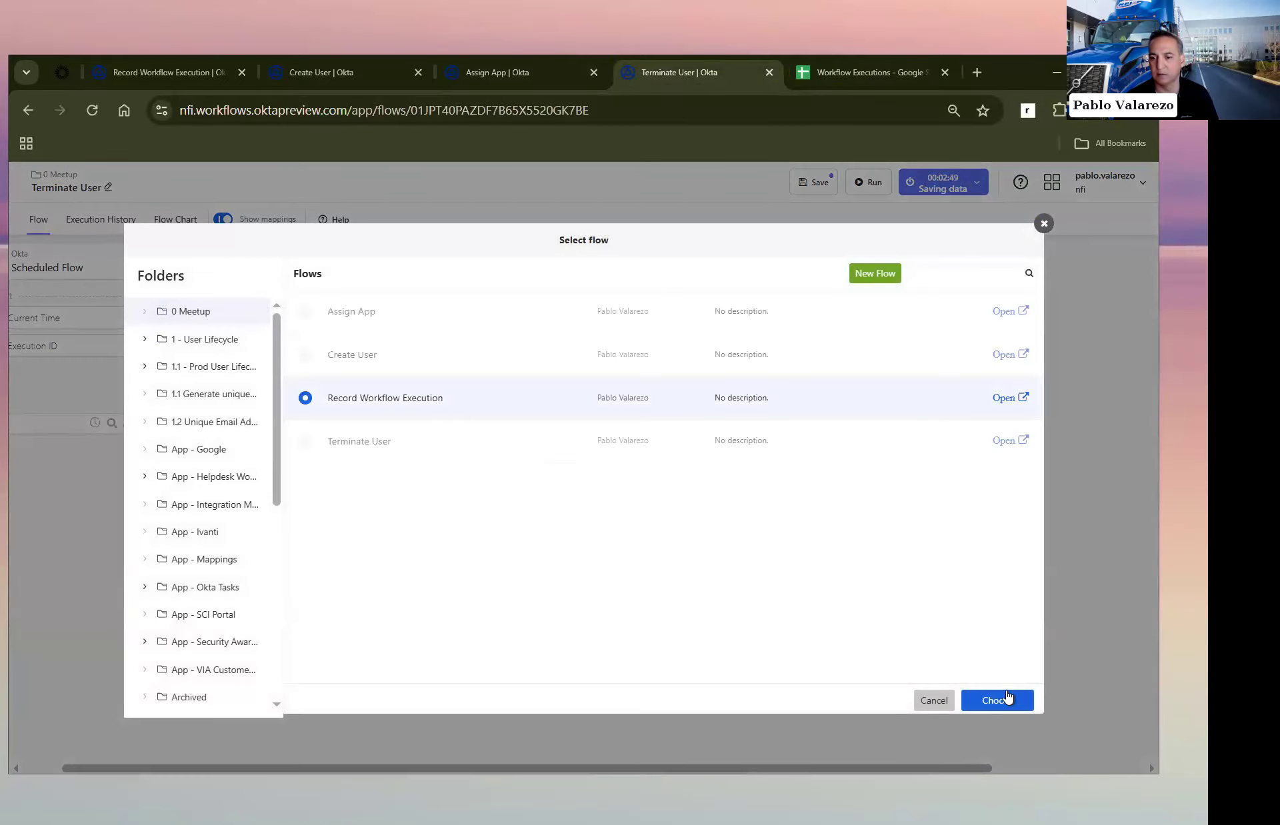
pyautogui.click(1007, 696)
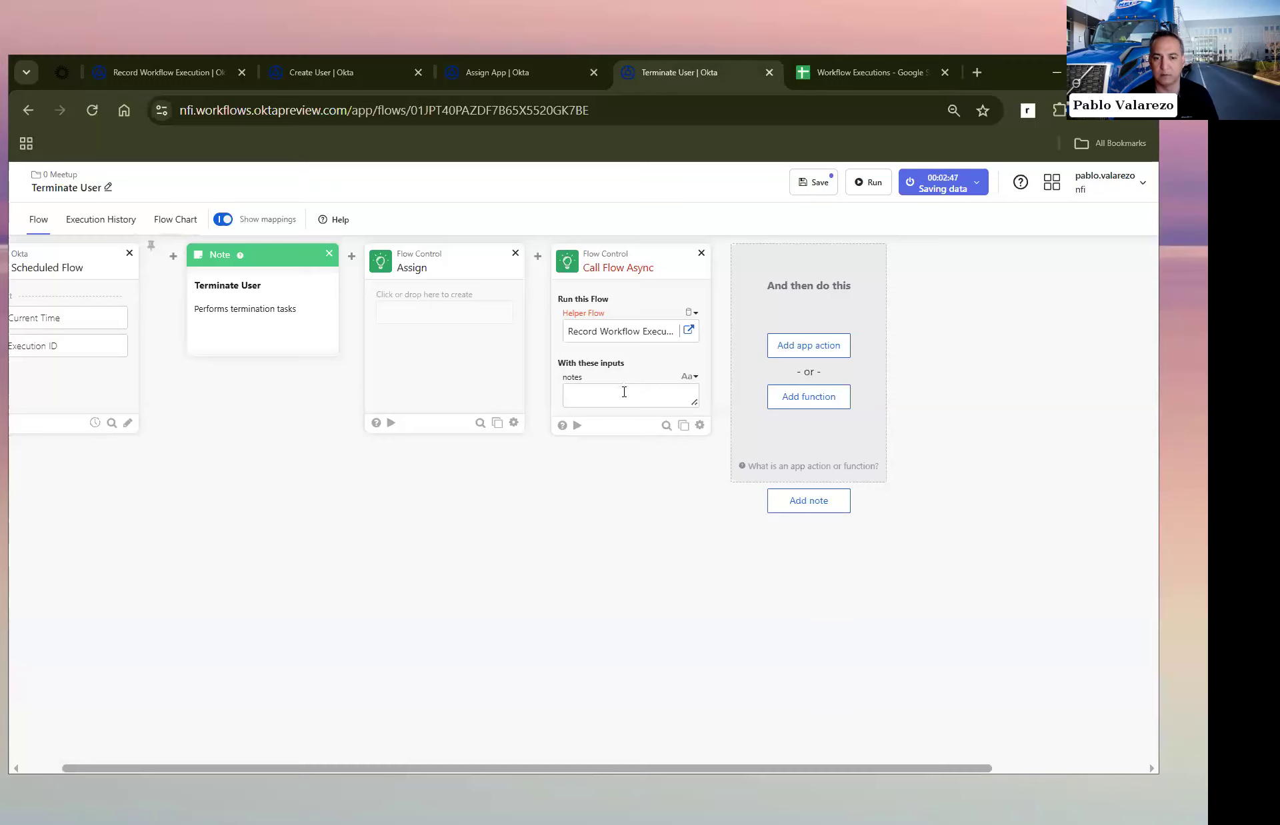
# Step: Set Call Flow Async's notes input to "Recover laptop!" and save the Terminate User flow
pyautogui.click(623, 397)
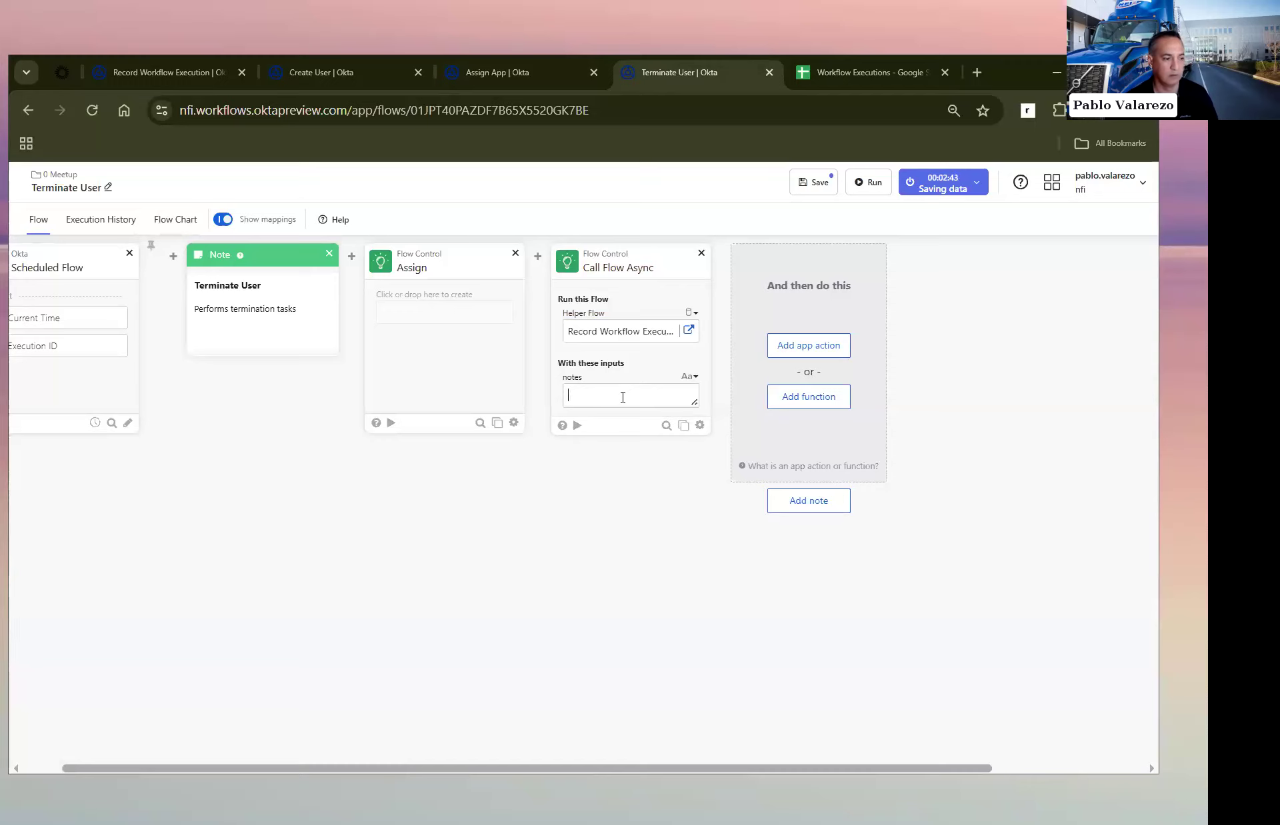
pyautogui.write('Re')
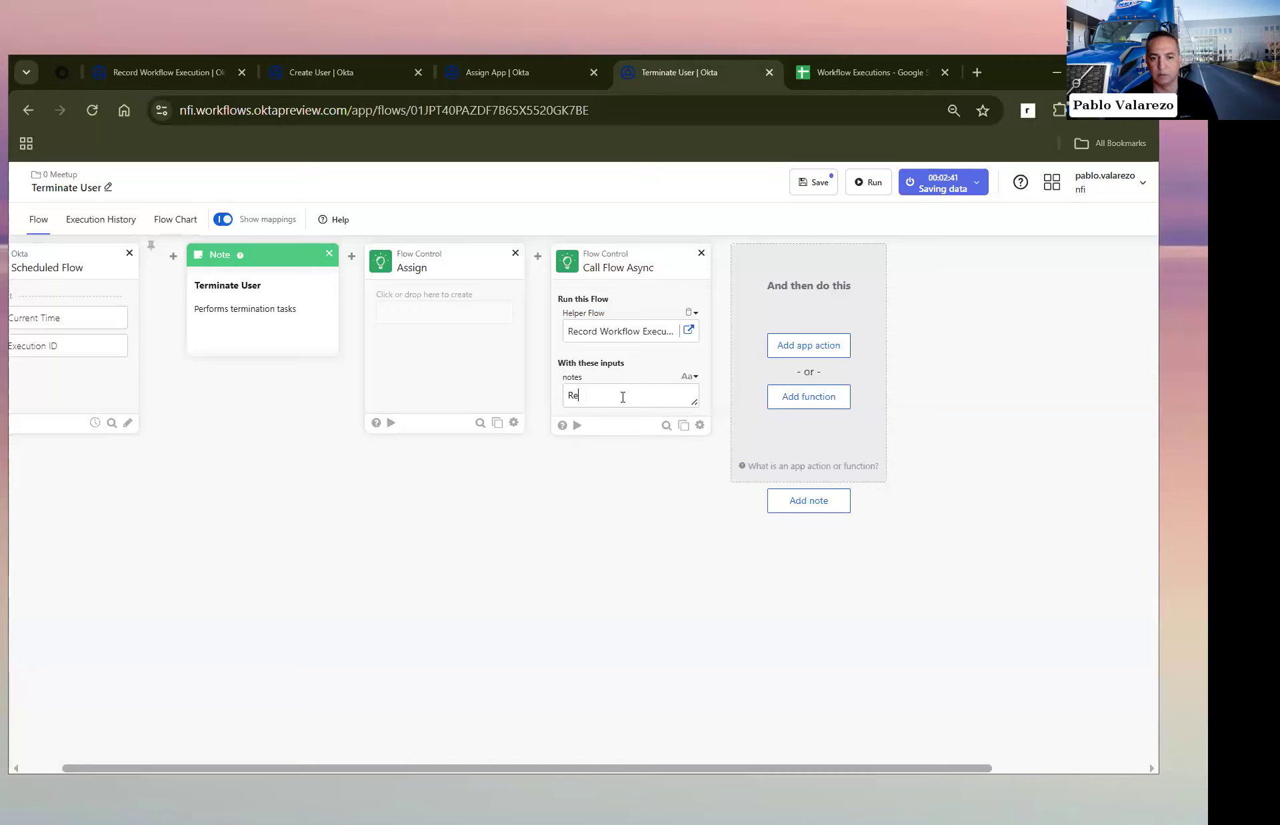
pyautogui.write('cover laptop!')
pyautogui.click(812, 186)
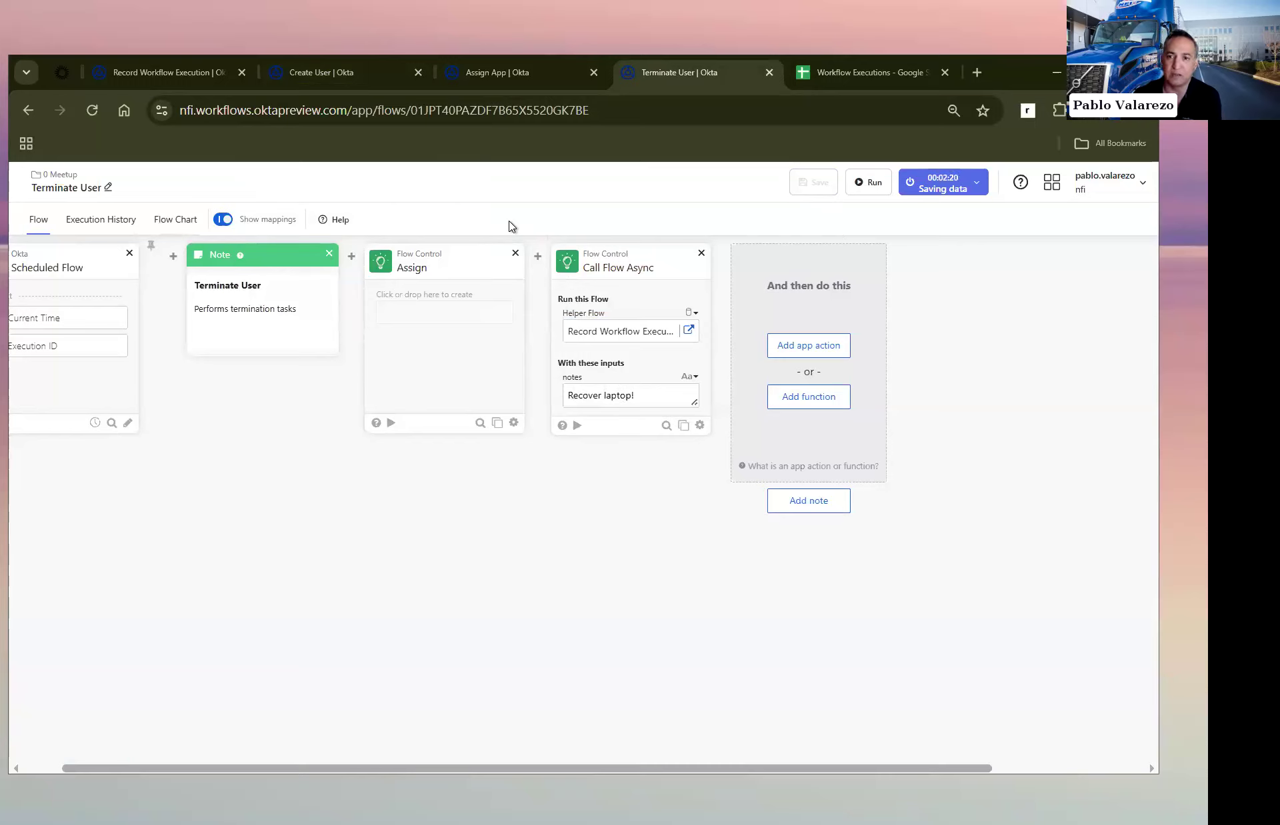
# Step: Run the Create User flow and check the Workflow Executions spreadsheet for its logged row
pyautogui.click(868, 70)
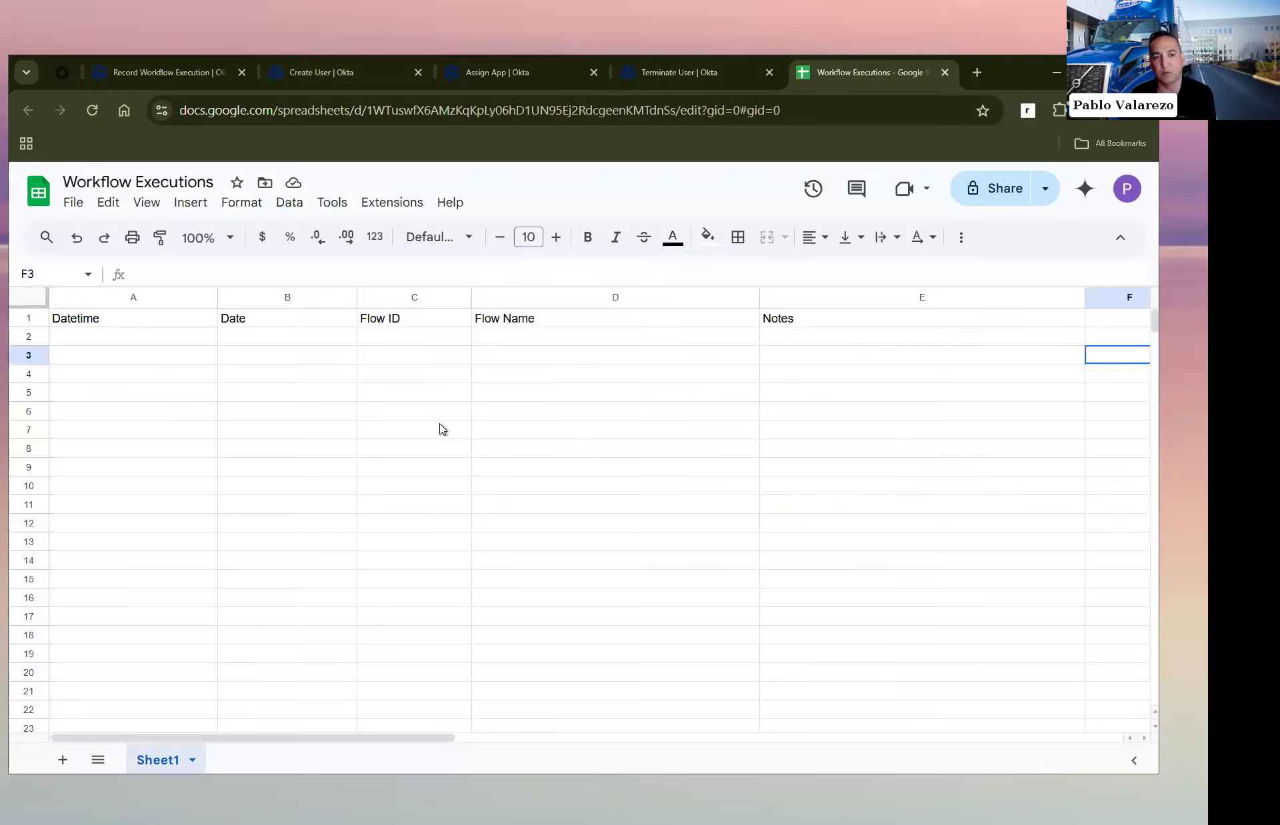
pyautogui.click(327, 73)
pyautogui.click(867, 181)
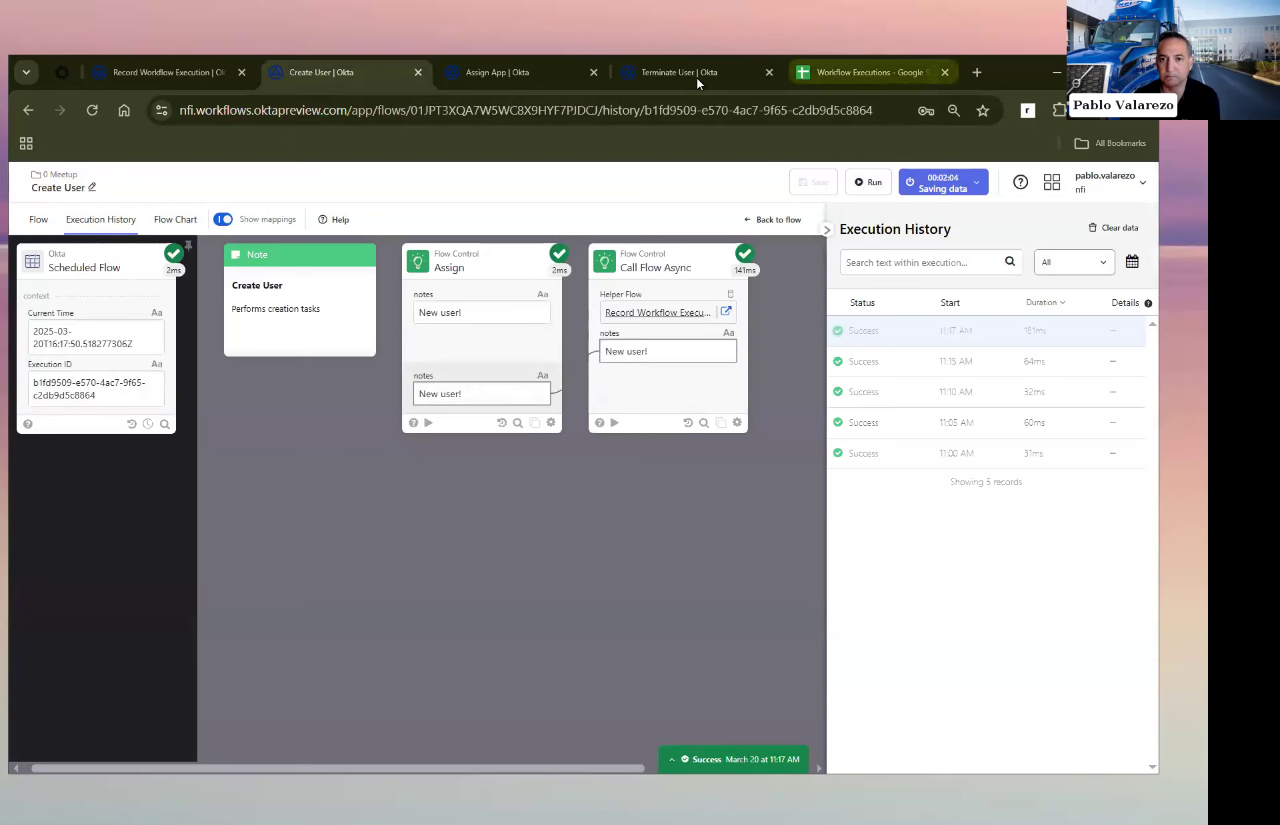
pyautogui.click(866, 75)
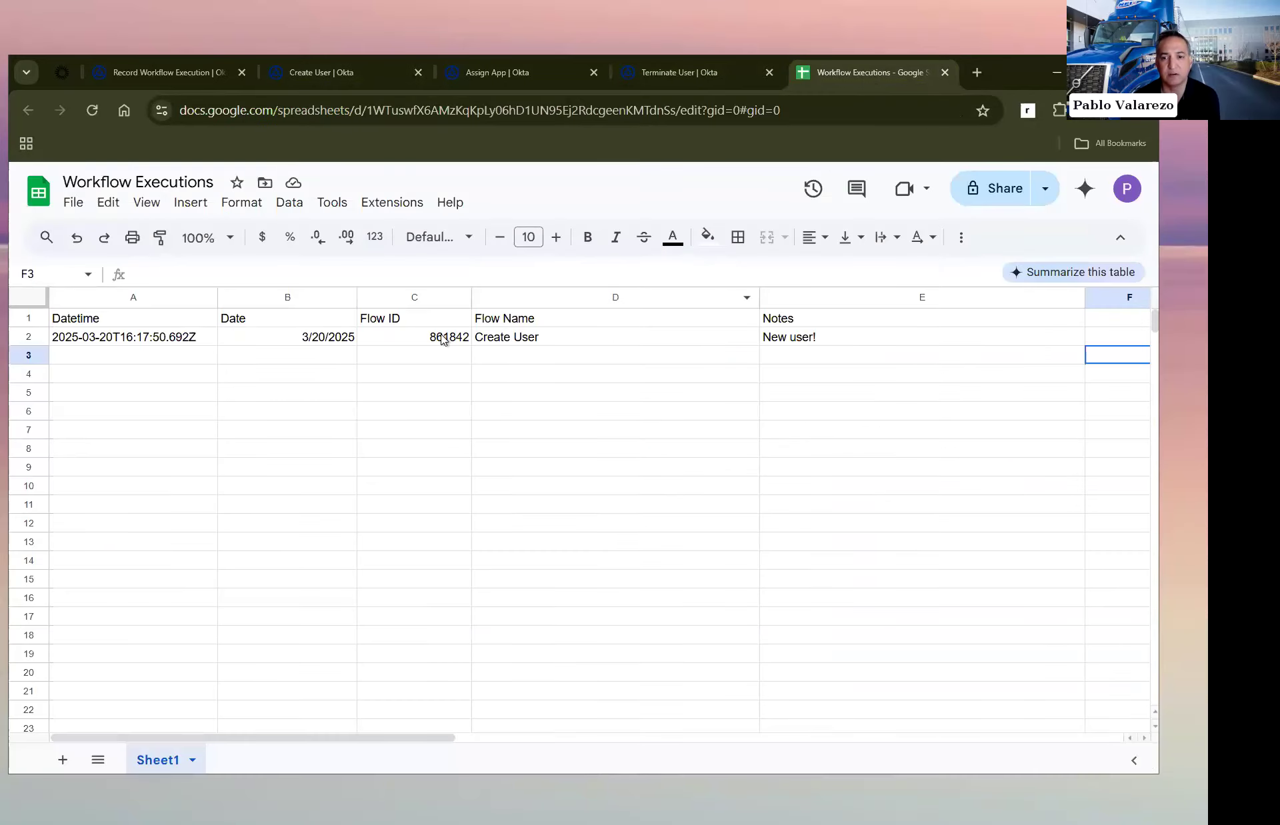
# Step: Run the Assign App and Terminate User flows once each and check their logged rows in the Workflow Executions spreadsheet
pyautogui.click(504, 72)
pyautogui.click(868, 182)
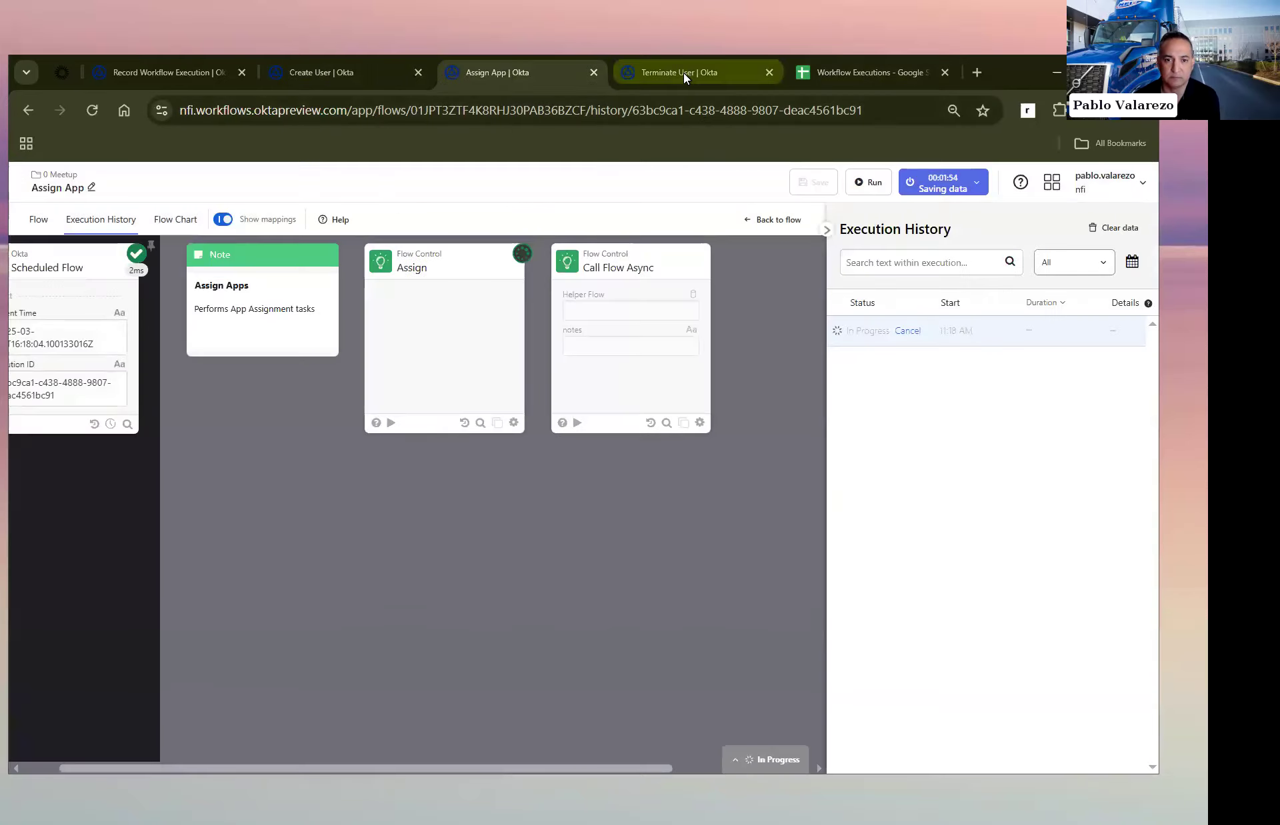
pyautogui.click(683, 72)
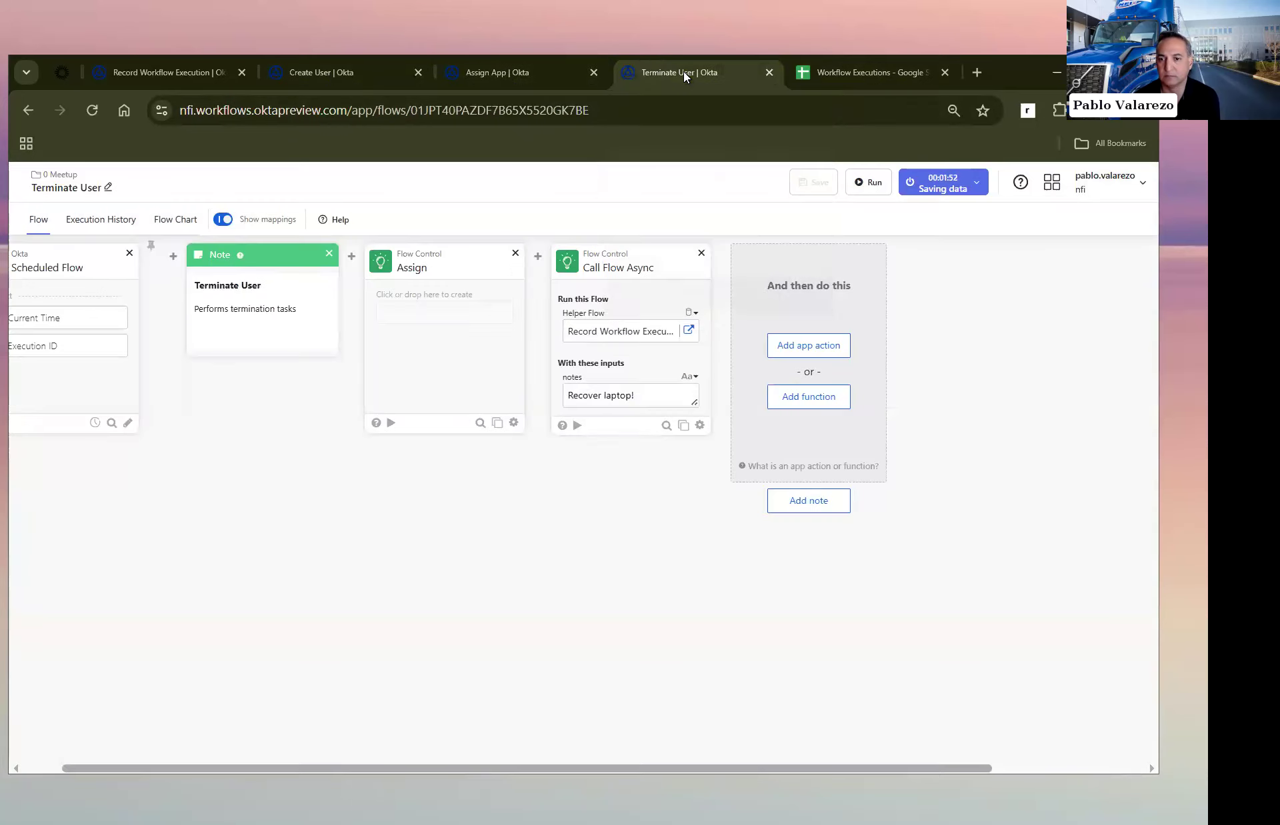
pyautogui.click(868, 182)
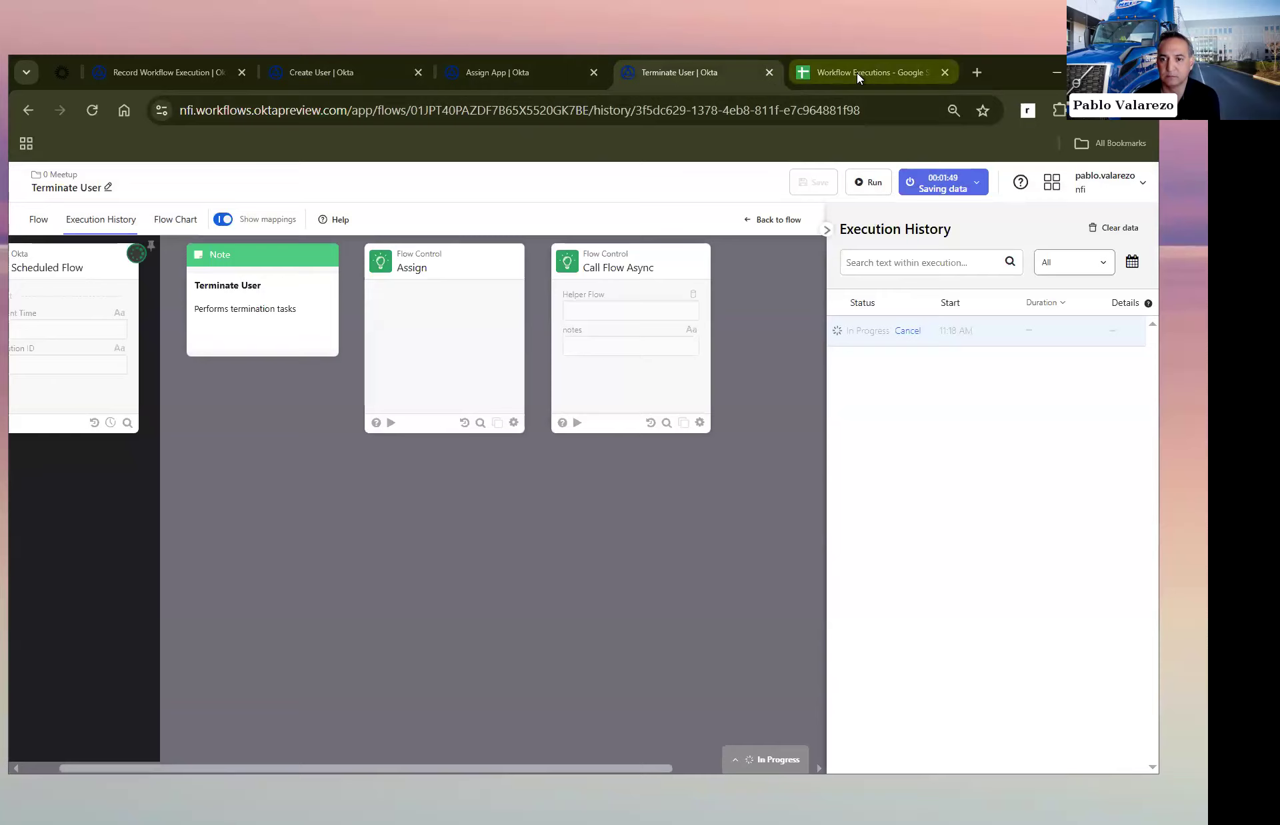
pyautogui.click(857, 72)
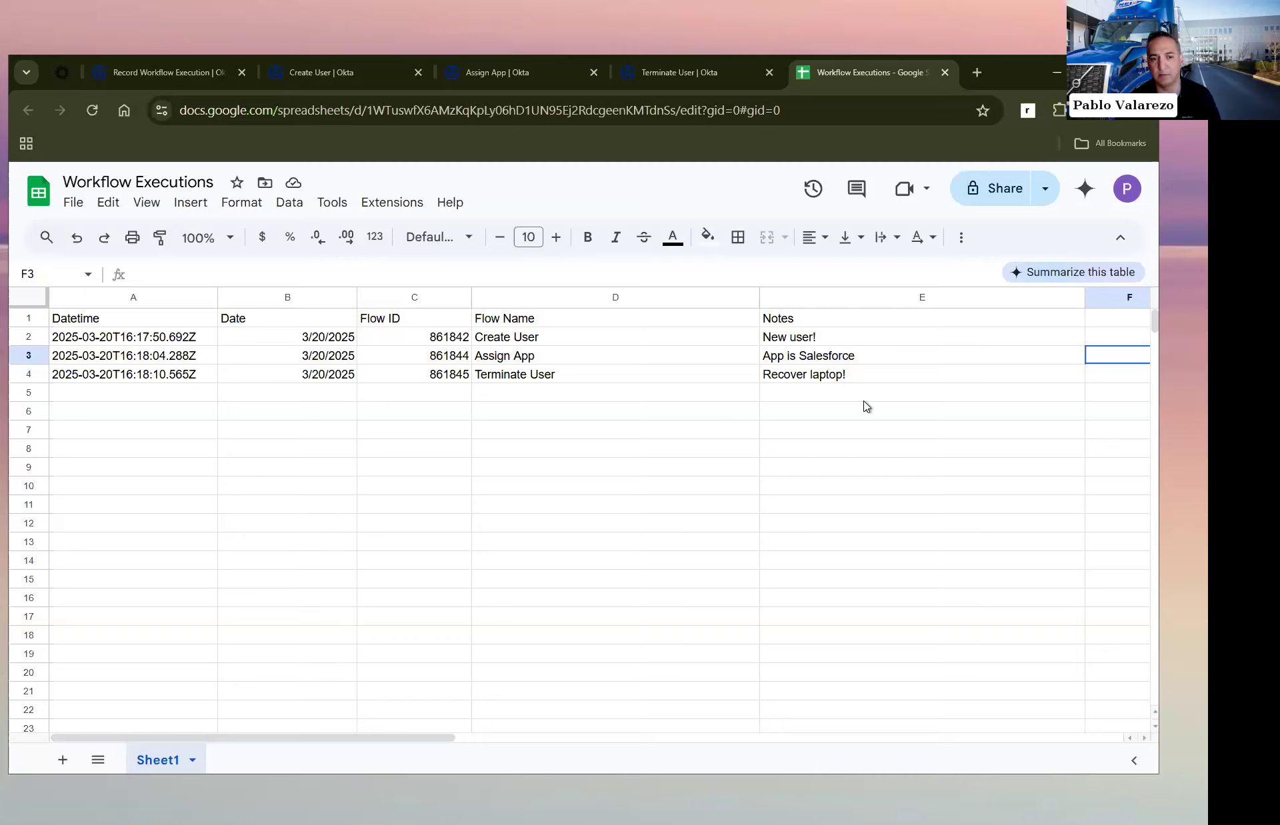
# Step: Create a pivot table on a new sheet from the range A1:E23 of Sheet1
pyautogui.moveTo(140, 321); pyautogui.dragTo(925, 730)
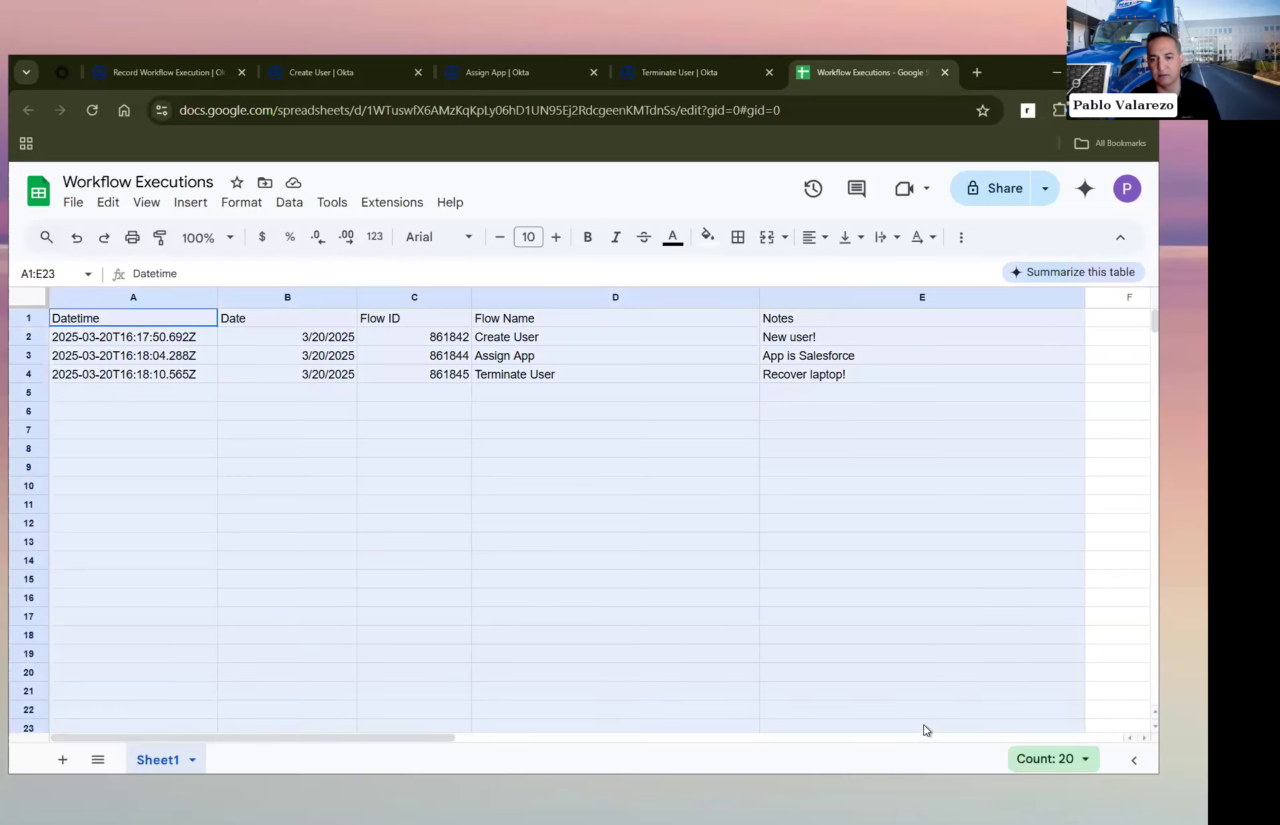
pyautogui.click(192, 203)
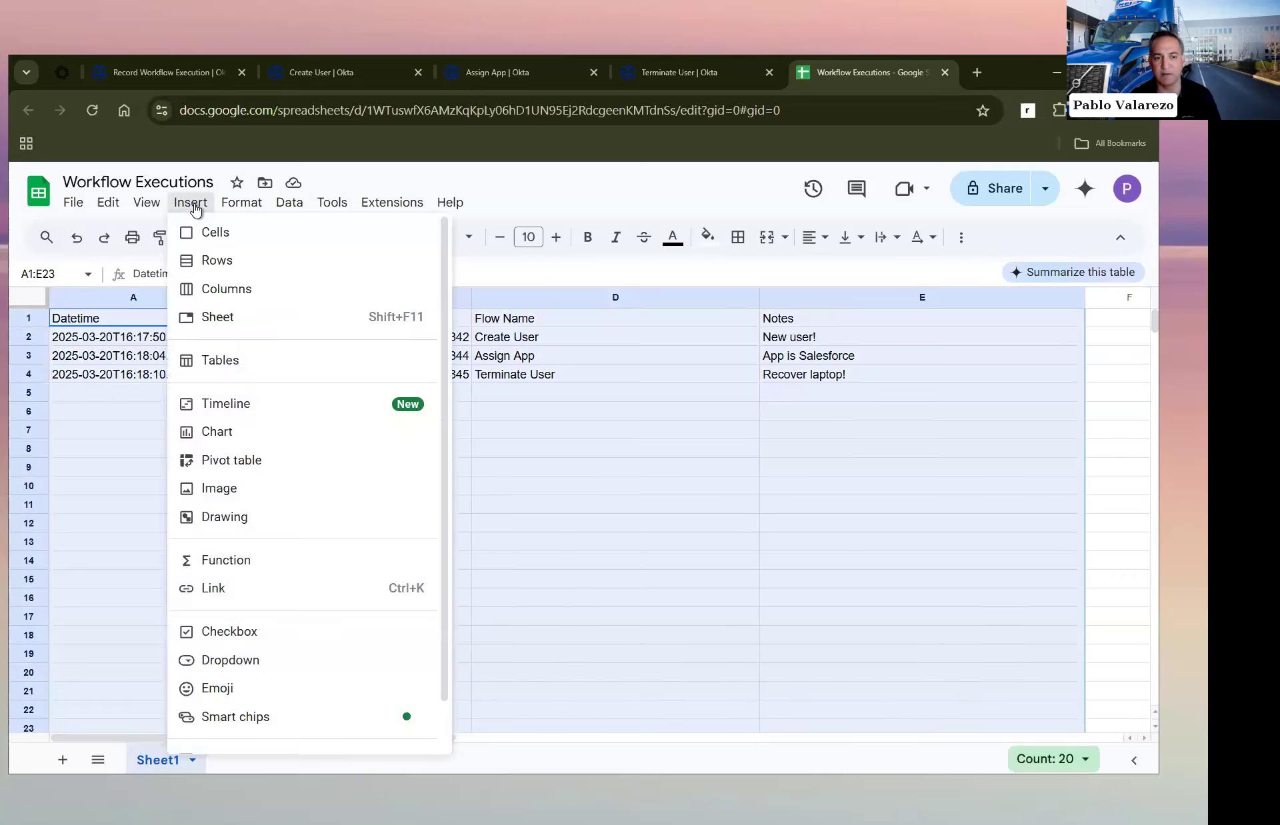
pyautogui.click(259, 462)
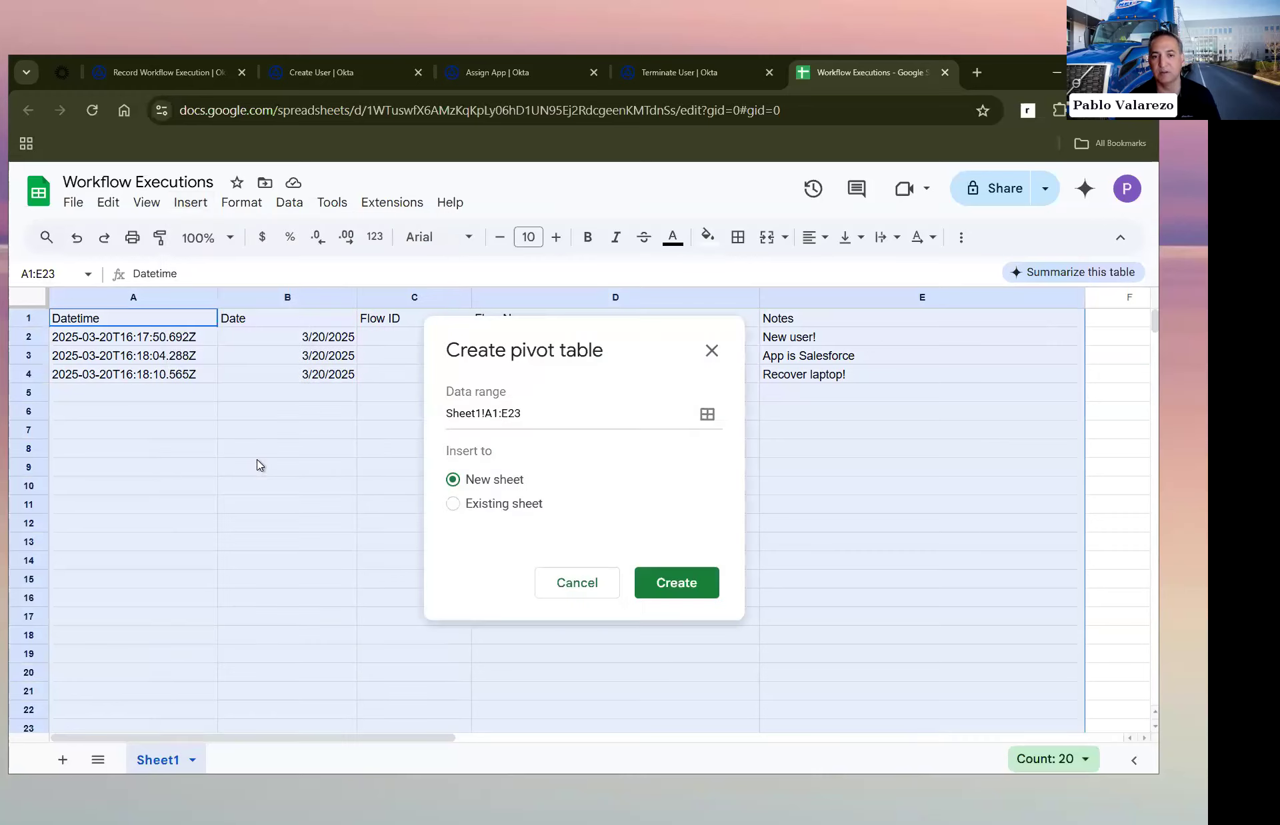
pyautogui.click(678, 583)
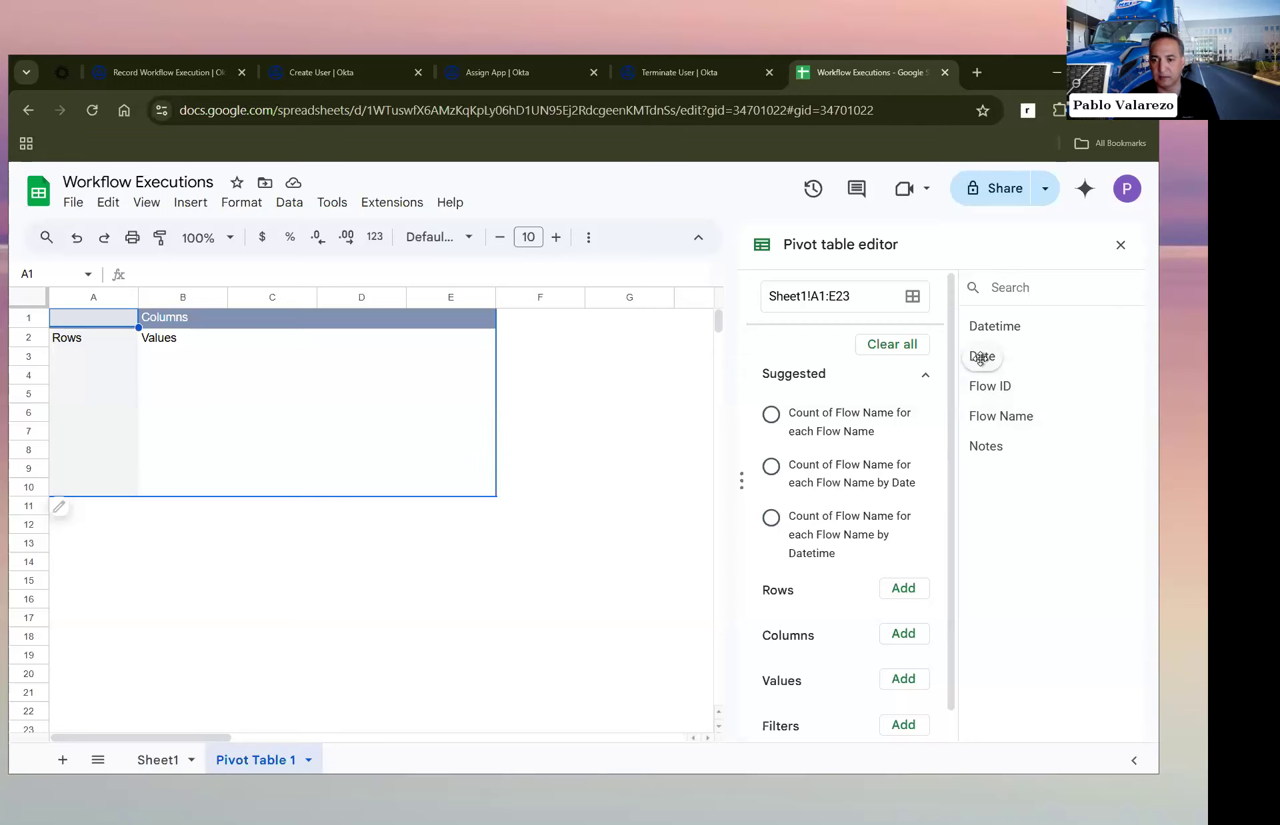
# Step: Set Date as the pivot table's row field and Flow Name as its column field
pyautogui.moveTo(981, 356); pyautogui.dragTo(809, 622)
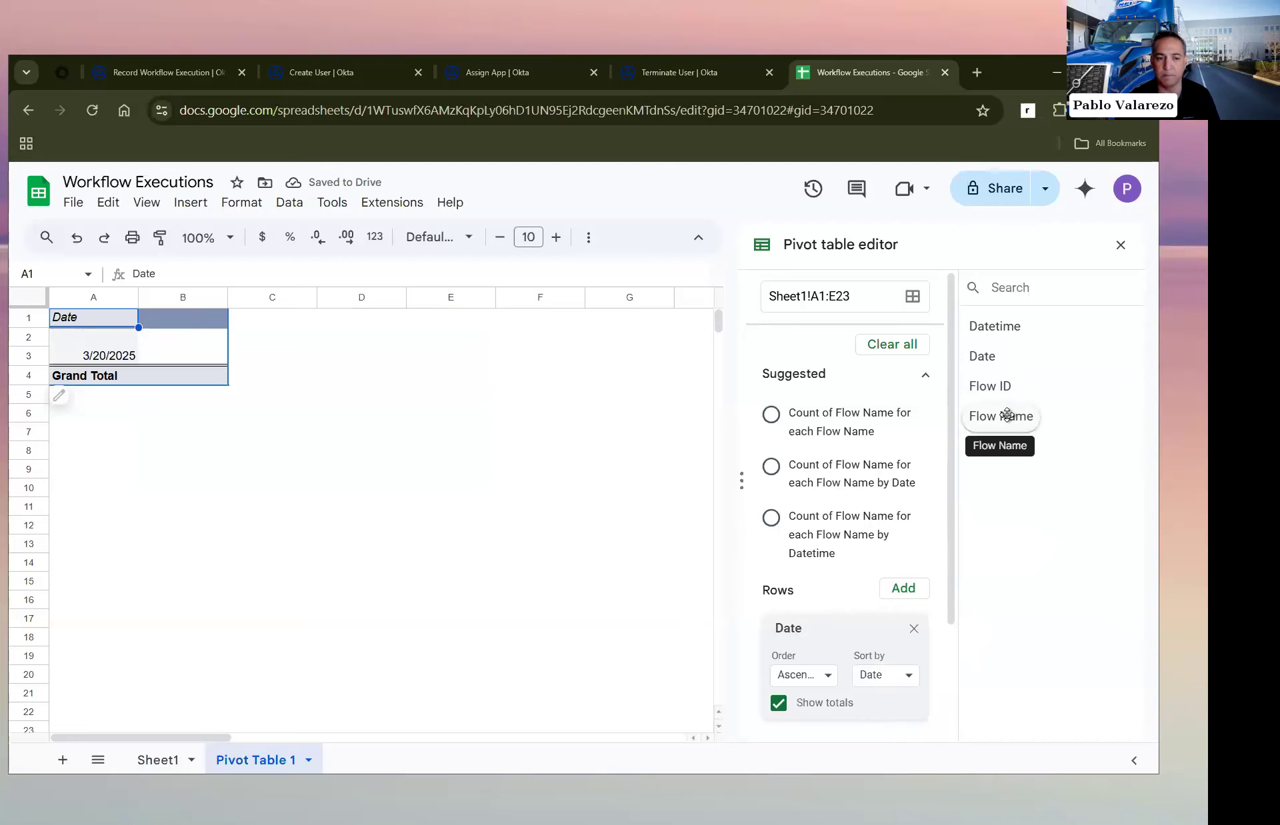
pyautogui.scroll(-3, 857, 477)
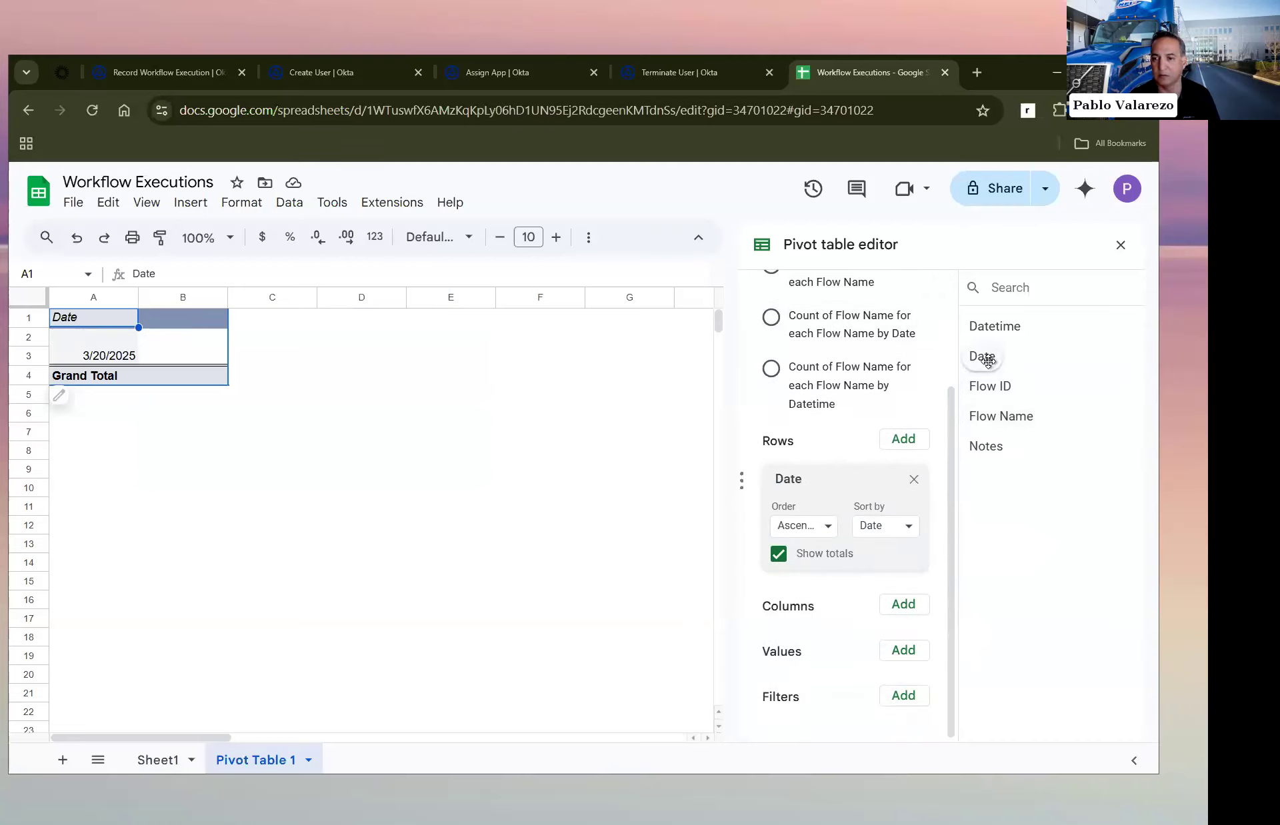
pyautogui.moveTo(1014, 415); pyautogui.dragTo(831, 640)
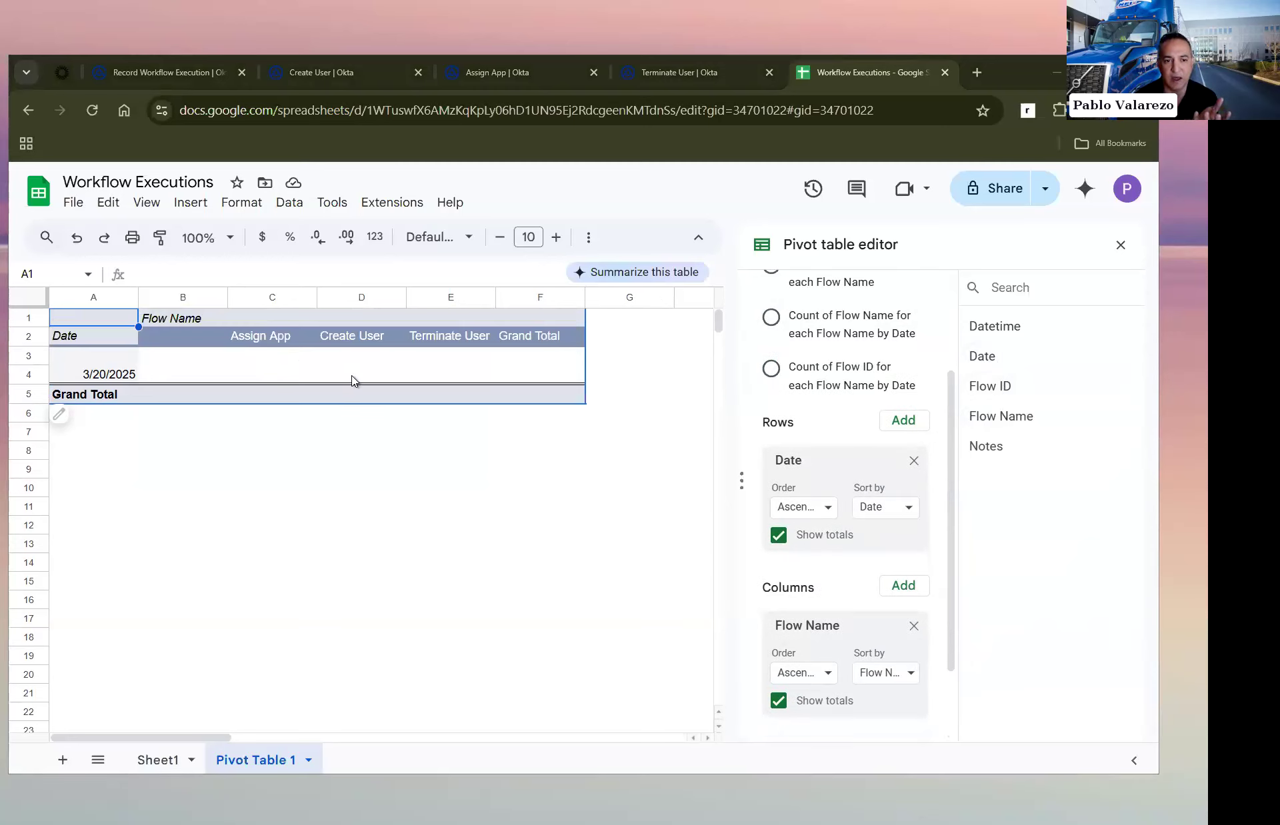
# Step: Add Datetime as the pivot table's value field, keeping COUNTA as its summary function
pyautogui.scroll(-2, 824, 645)
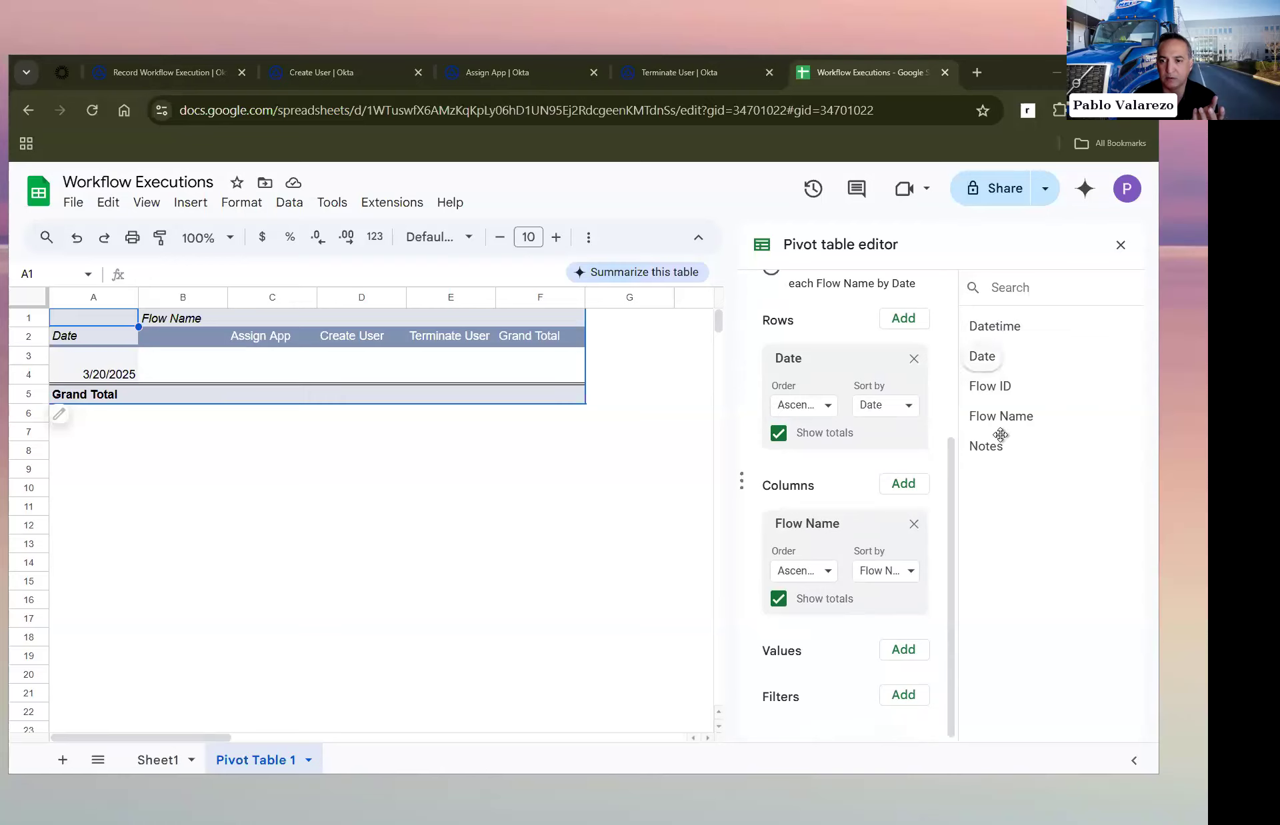
pyautogui.moveTo(996, 332); pyautogui.dragTo(825, 689)
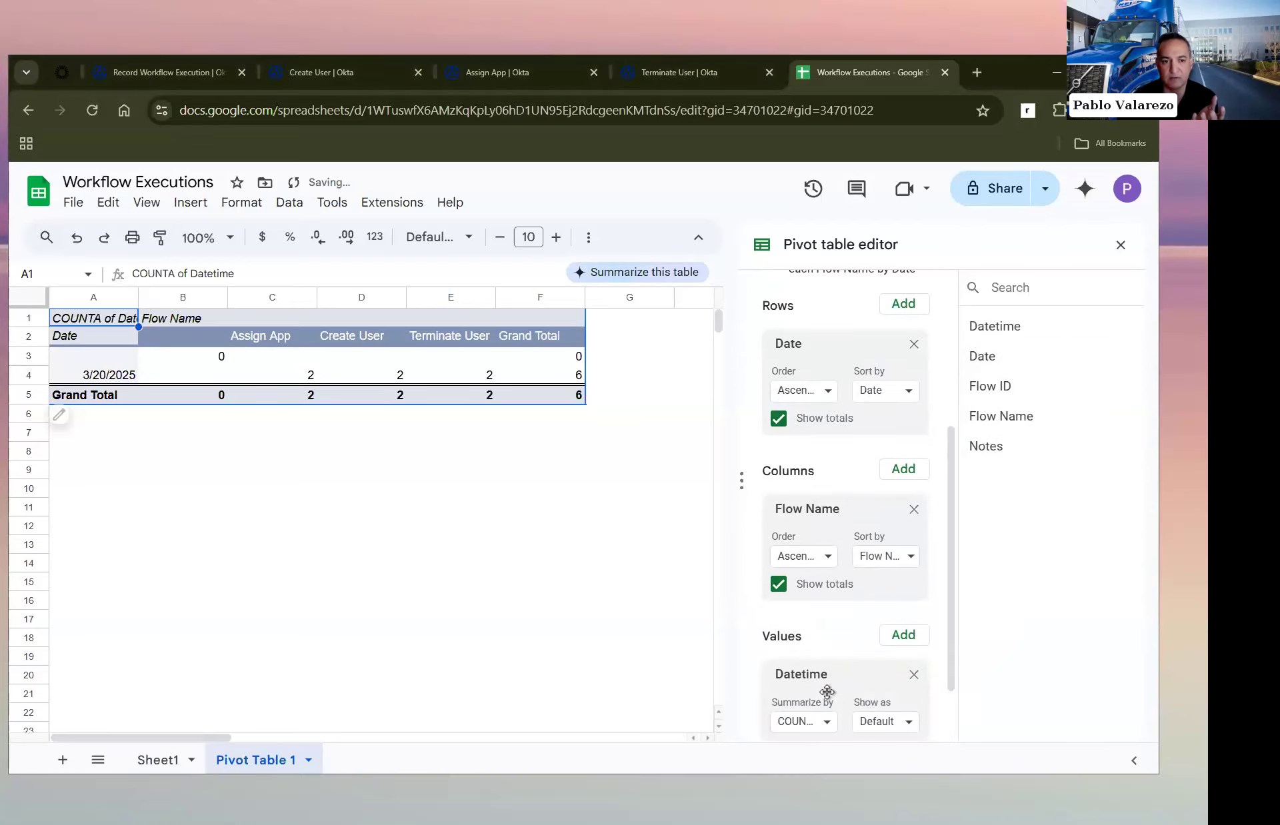
pyautogui.scroll(-1, 827, 692)
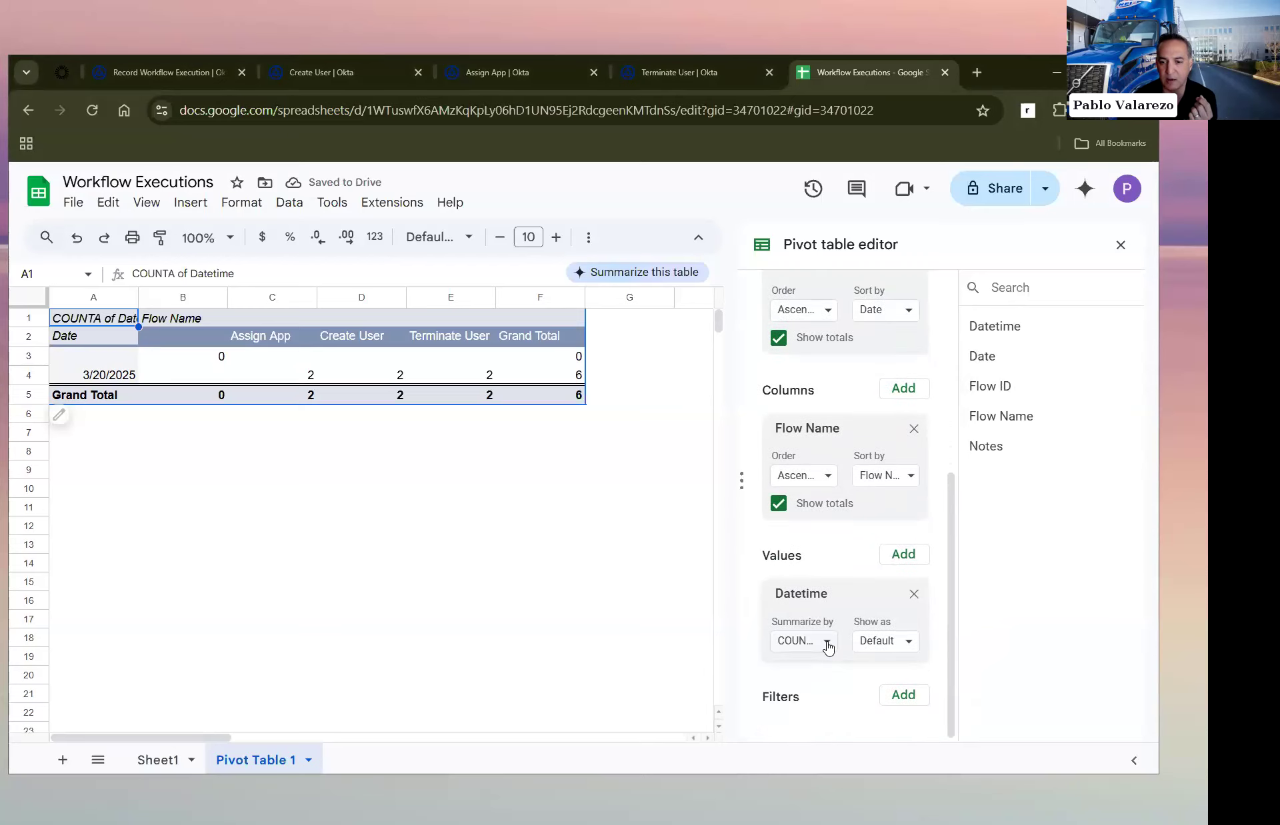
pyautogui.click(826, 642)
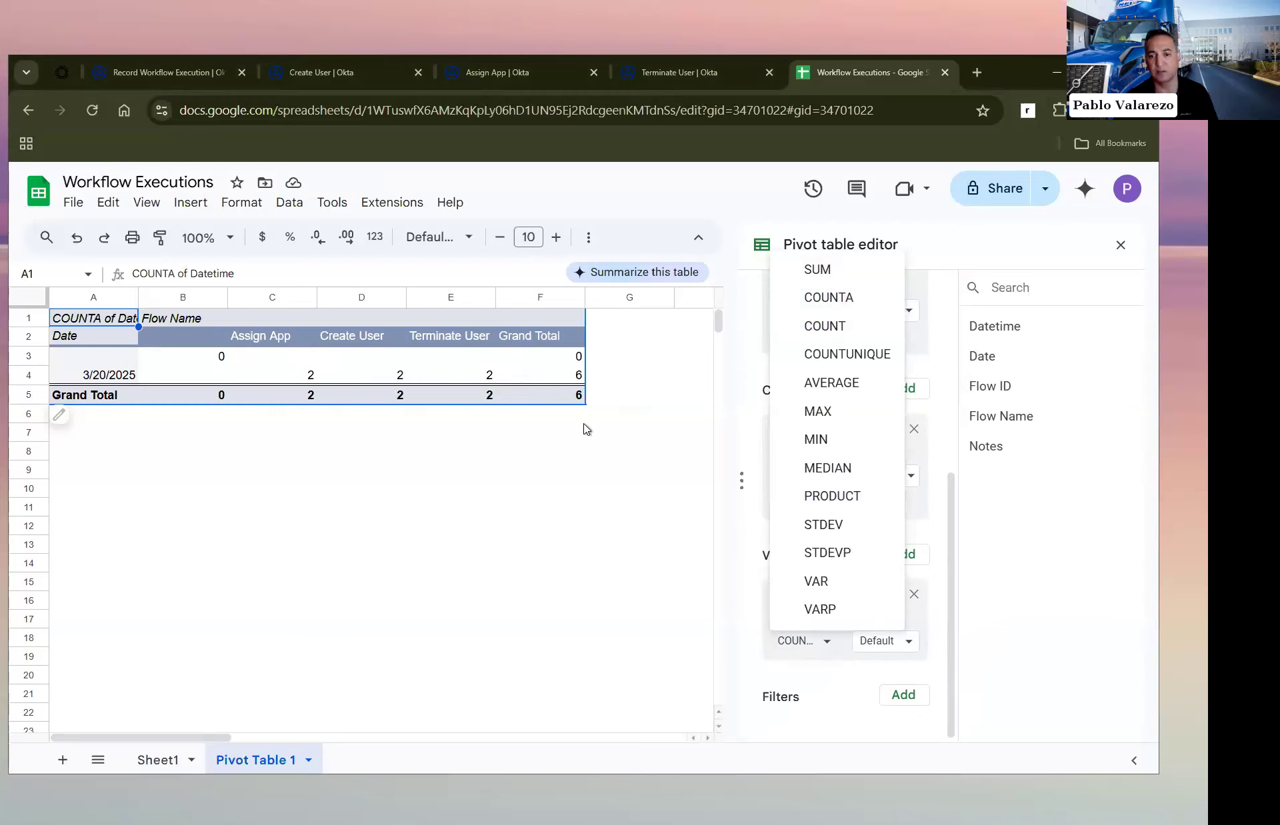
pyautogui.click(957, 249)
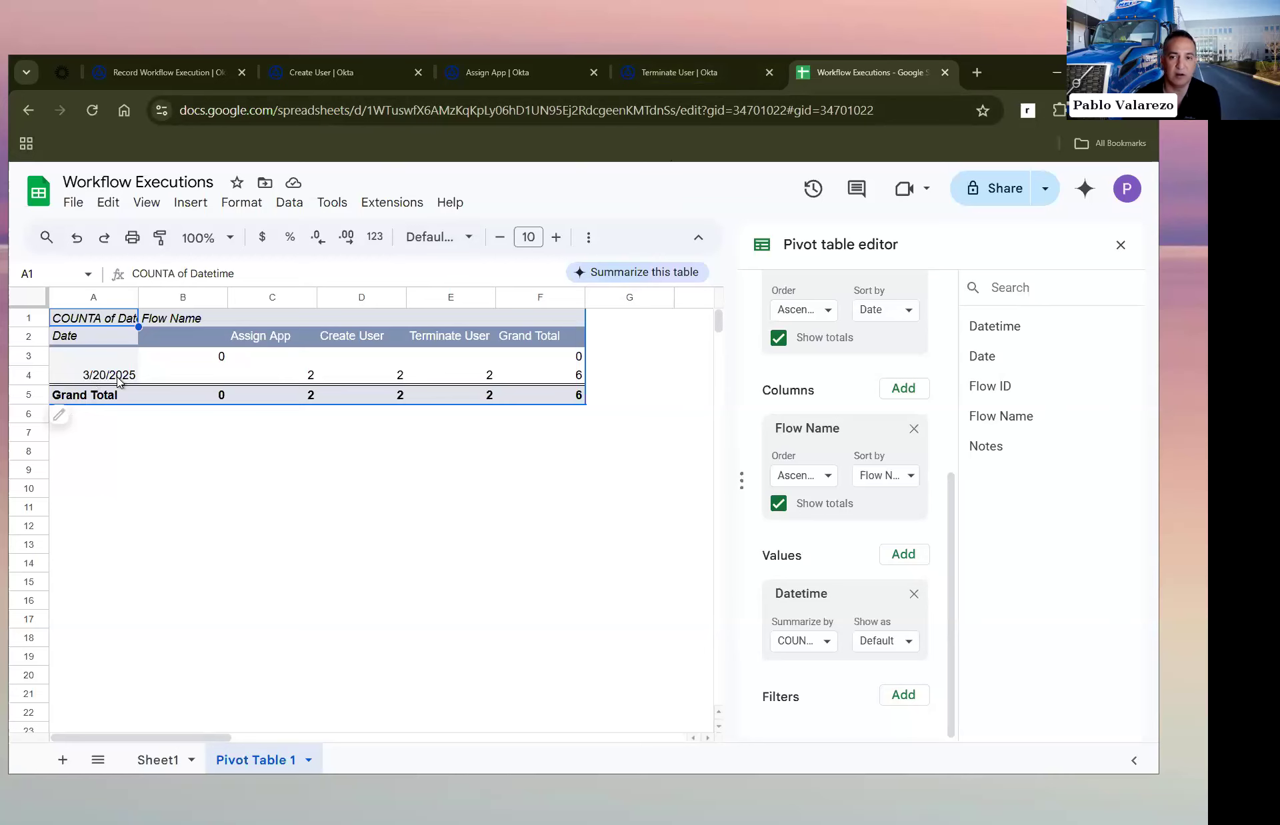
# Step: Review the execution rows logged in Sheet1 behind the pivot table's counts
pyautogui.click(345, 71)
pyautogui.click(865, 70)
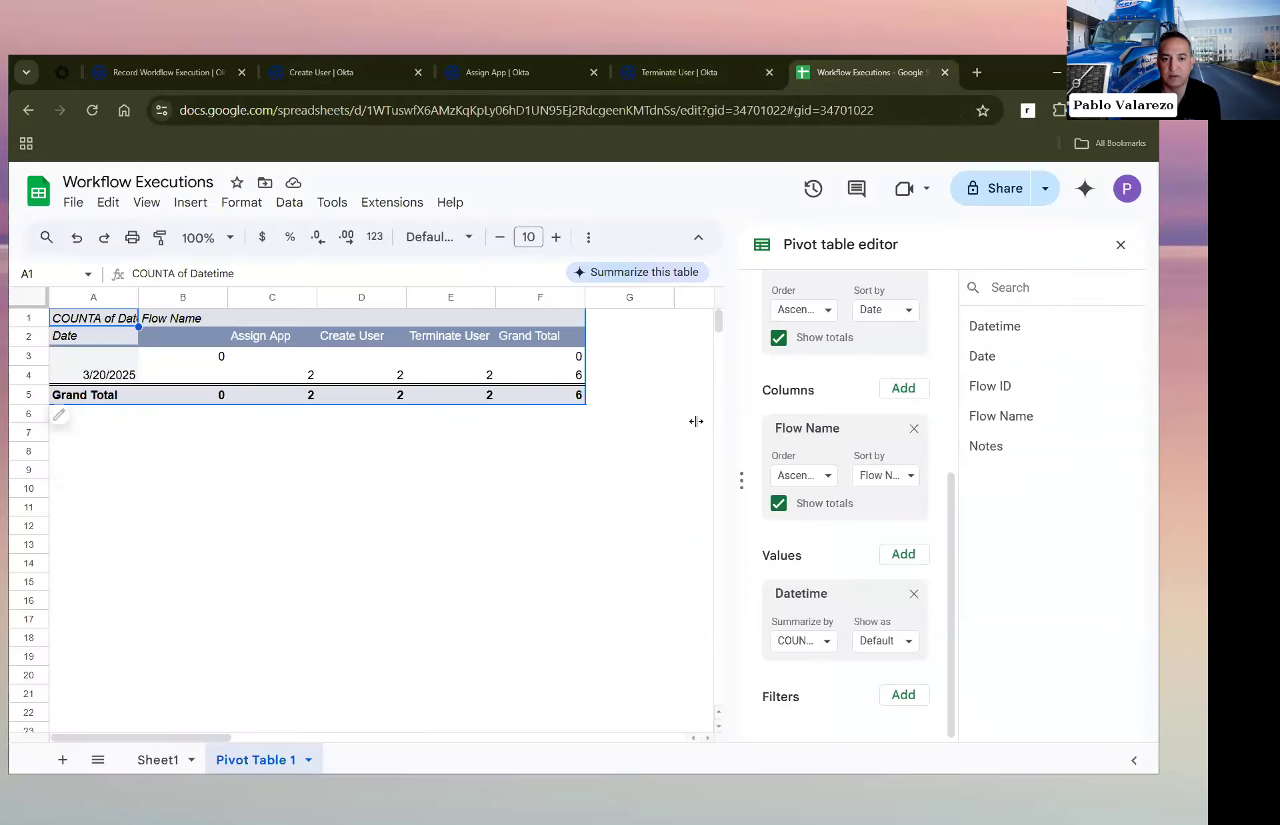
pyautogui.click(158, 760)
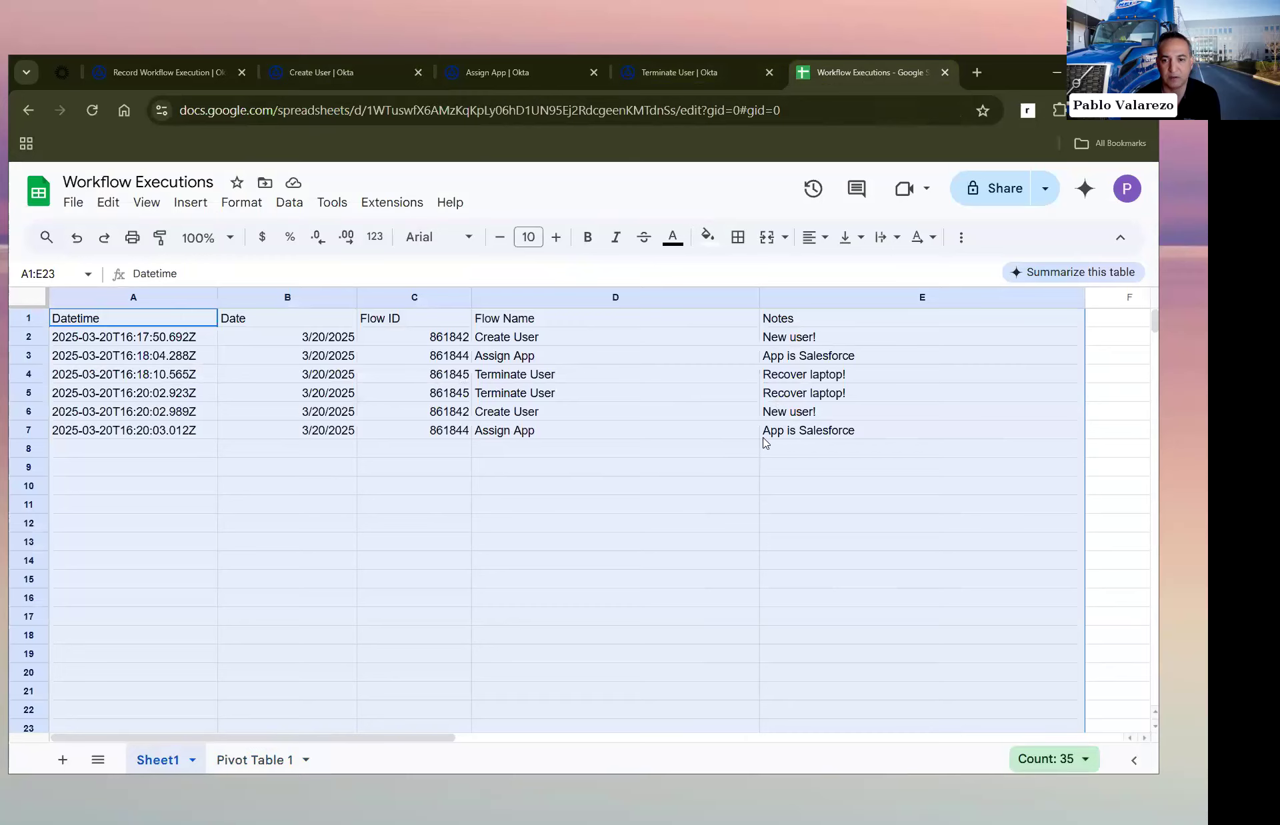
# Step: Run the Assign App flow twice to log additional executions
pyautogui.click(513, 74)
pyautogui.click(860, 184)
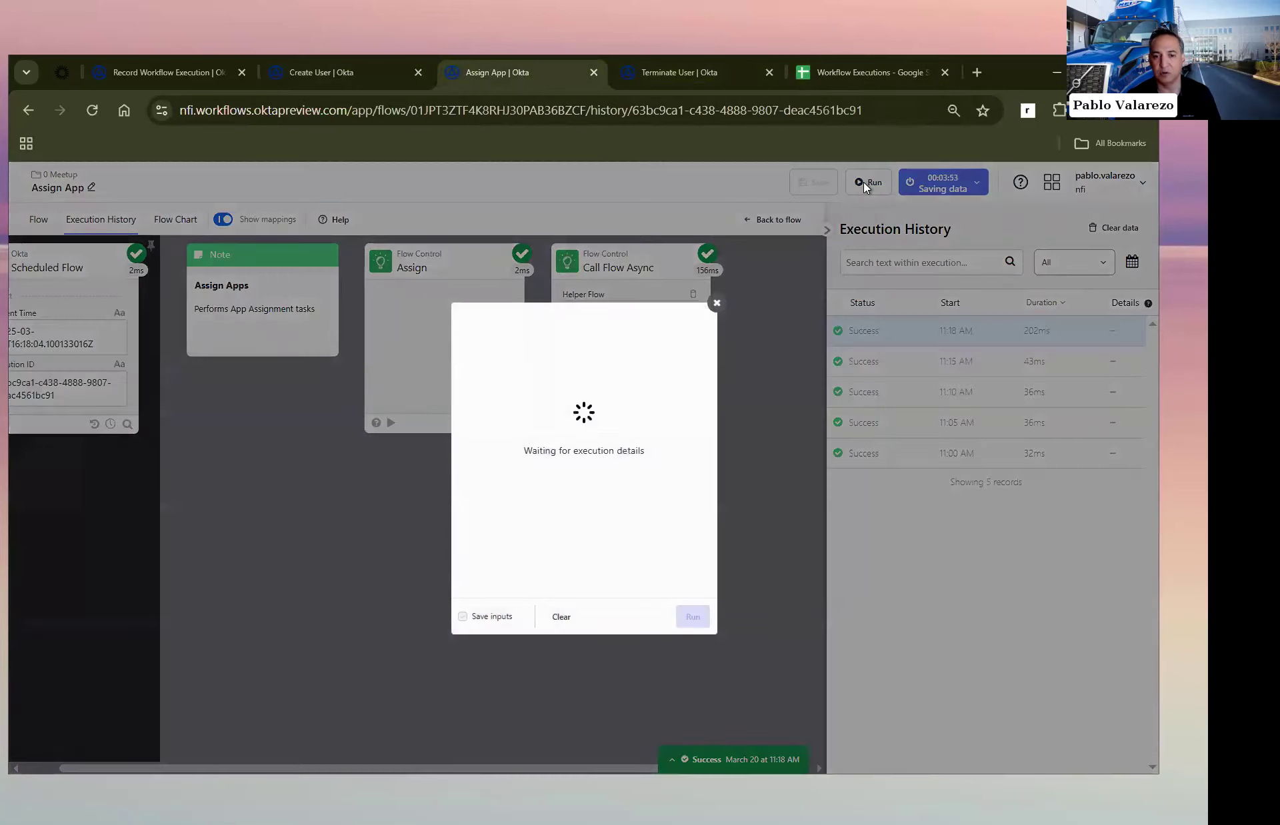
pyautogui.press('Escape')
pyautogui.click(872, 184)
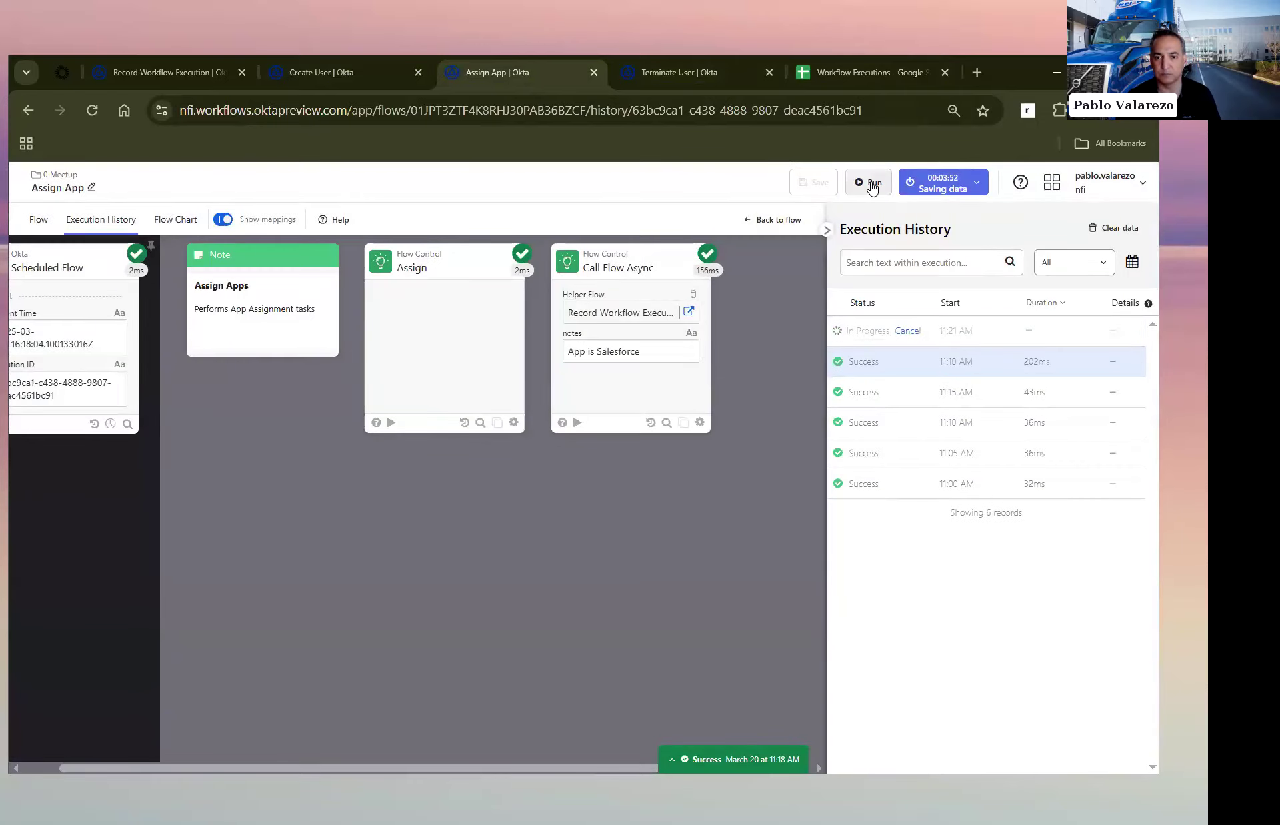
pyautogui.click(872, 184)
pyautogui.press('Escape')
# Step: Run the Terminate User flow twice and check Sheet1 of the Workflow Executions spreadsheet for the new rows
pyautogui.click(694, 73)
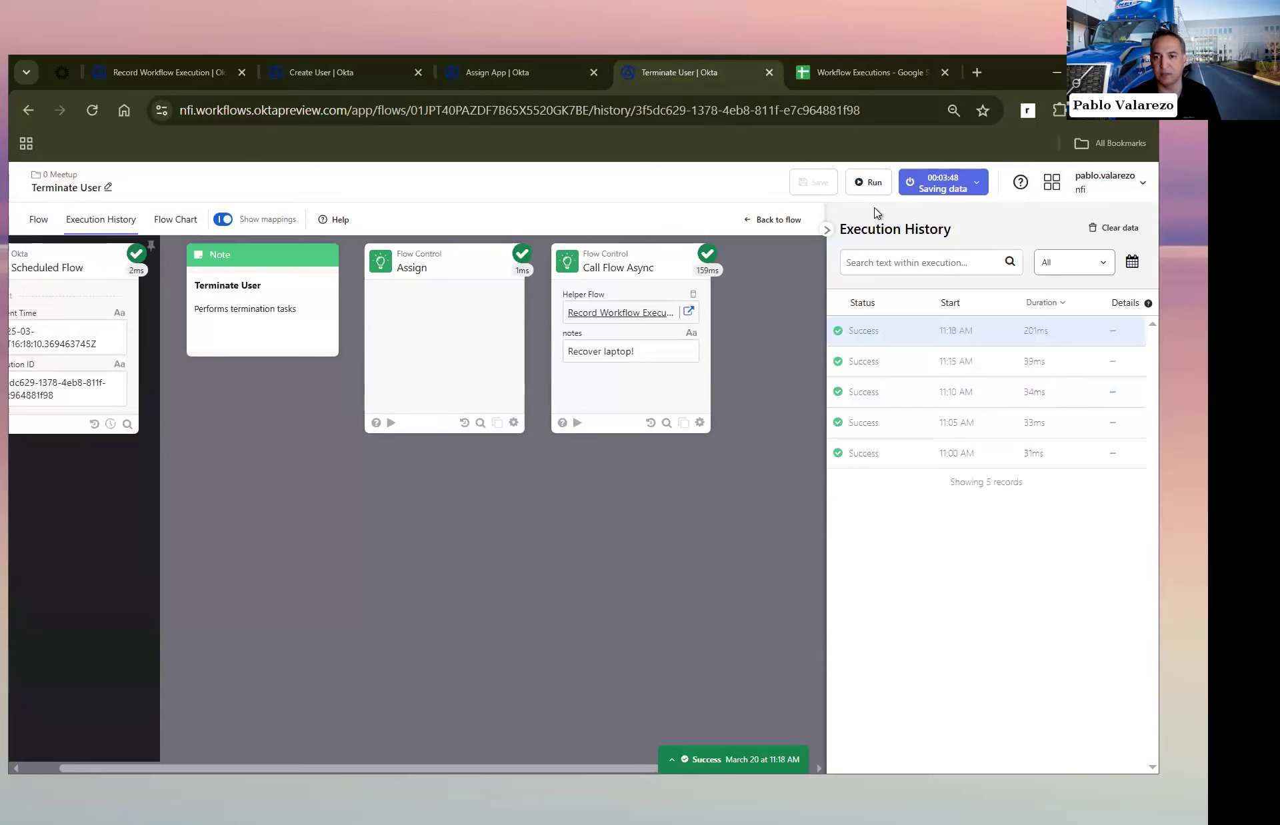
pyautogui.click(873, 184)
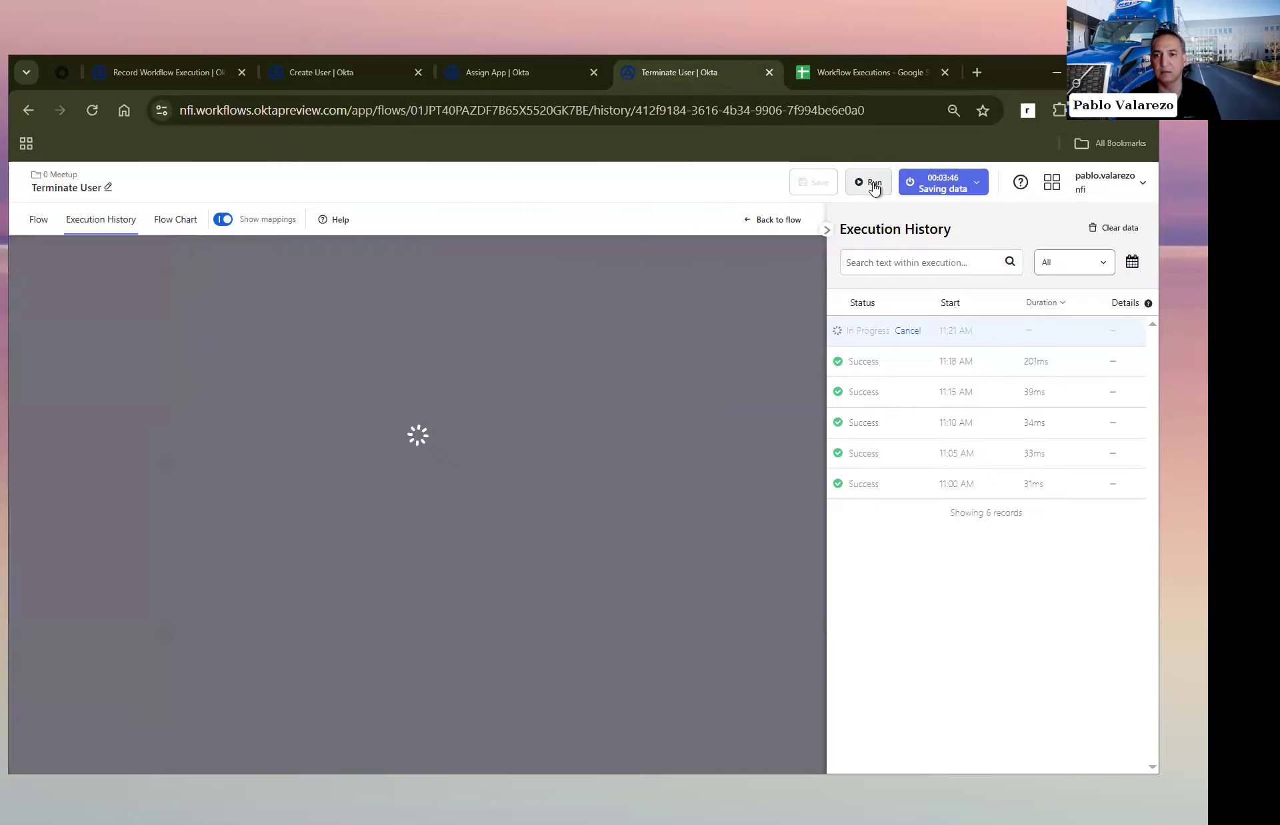
pyautogui.click(873, 184)
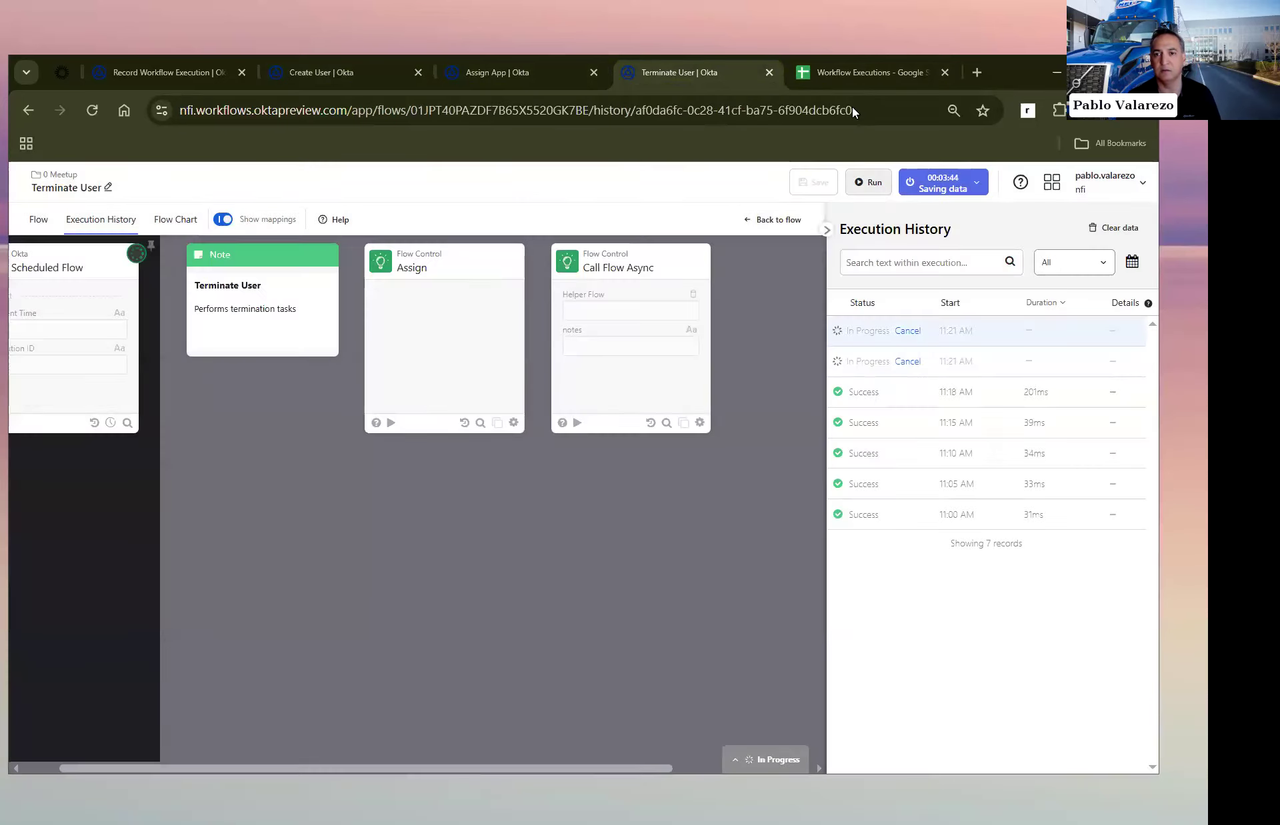
pyautogui.click(854, 72)
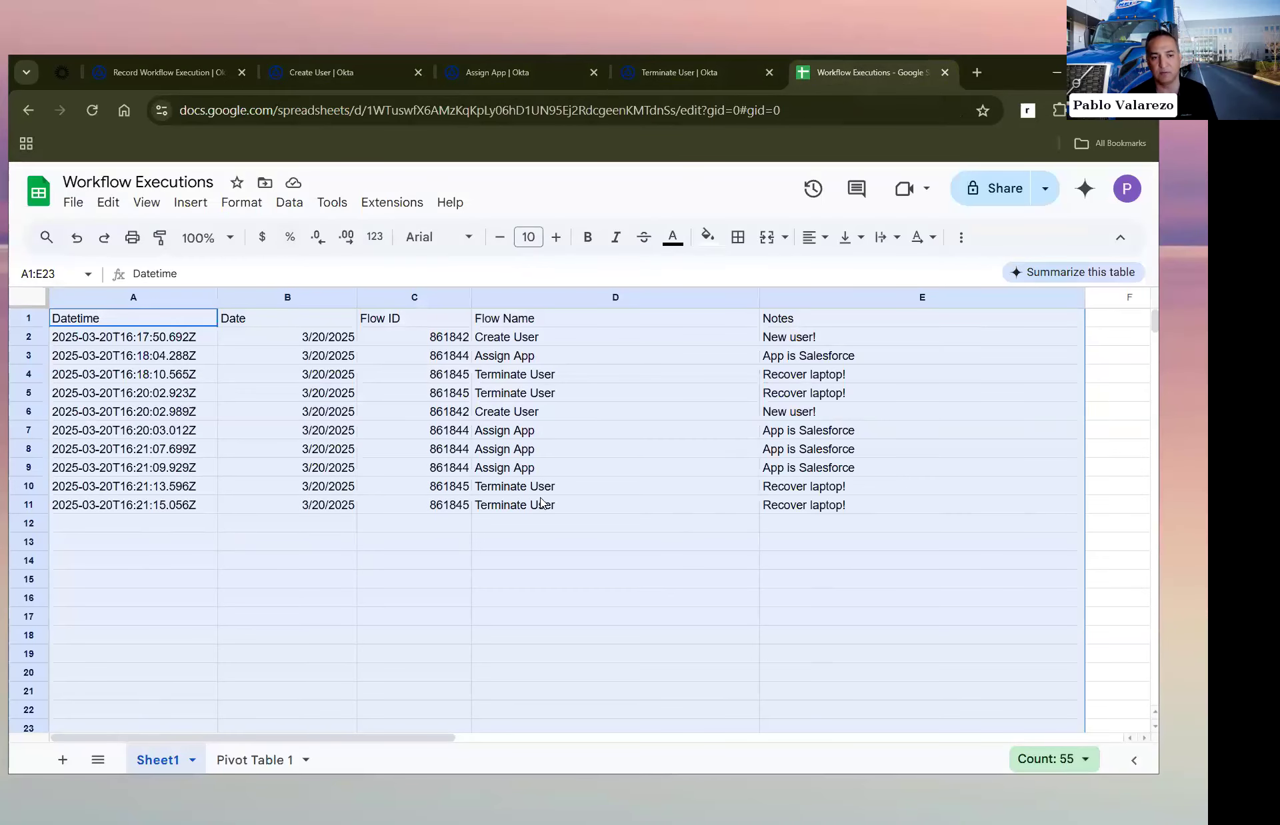
# Step: Change the day in row 4's Datetime value on Sheet1 to 19, giving 2025-03-19T16:18:10.565Z
pyautogui.click(103, 393)
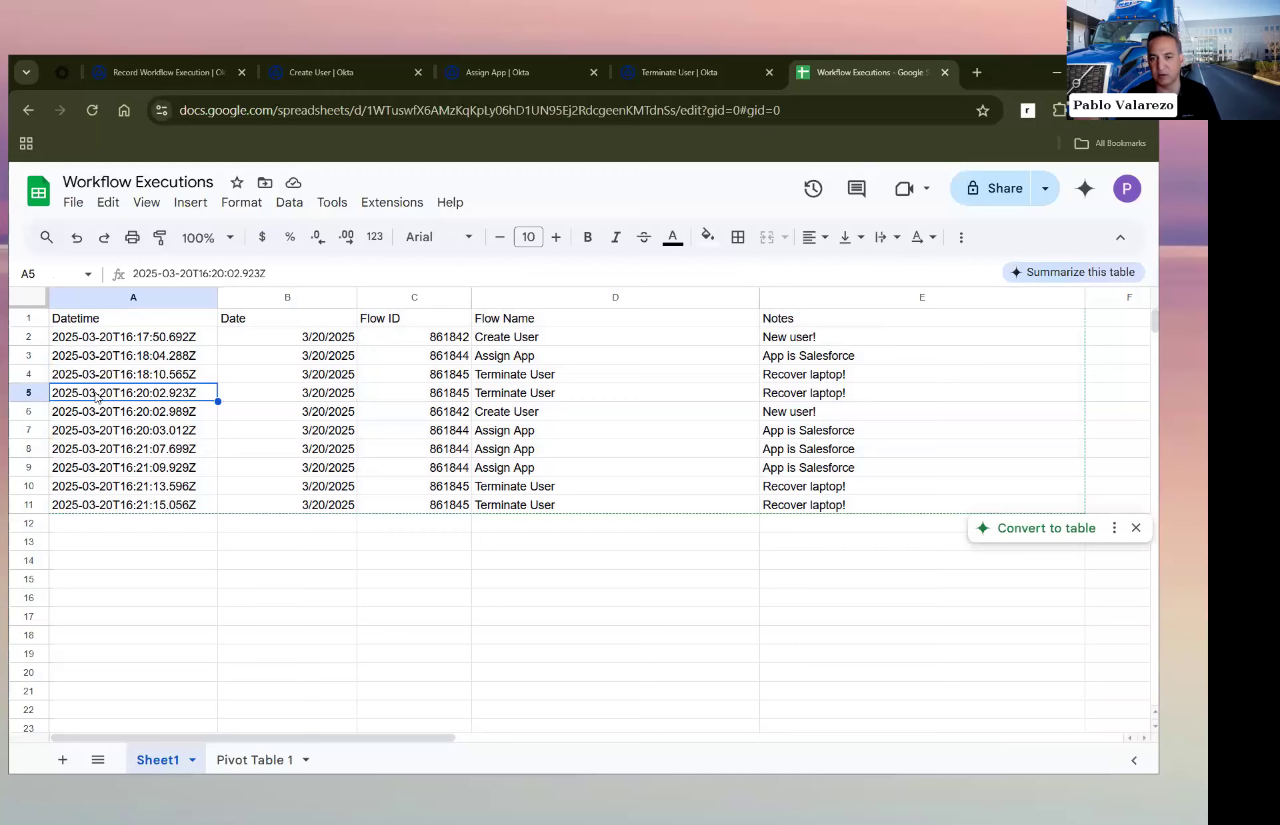
pyautogui.moveTo(96, 390); pyautogui.dragTo(100, 380)
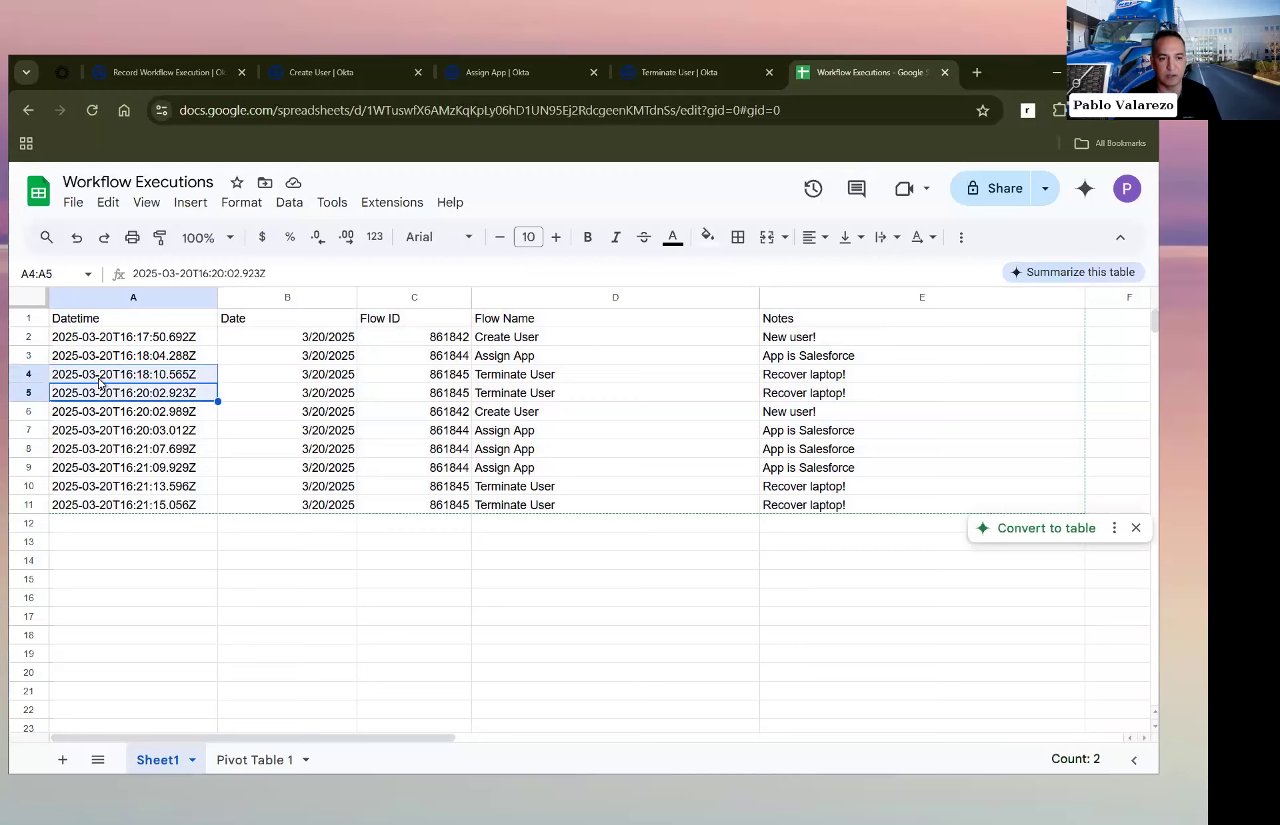
pyautogui.click(107, 375)
pyautogui.doubleClick(106, 375)
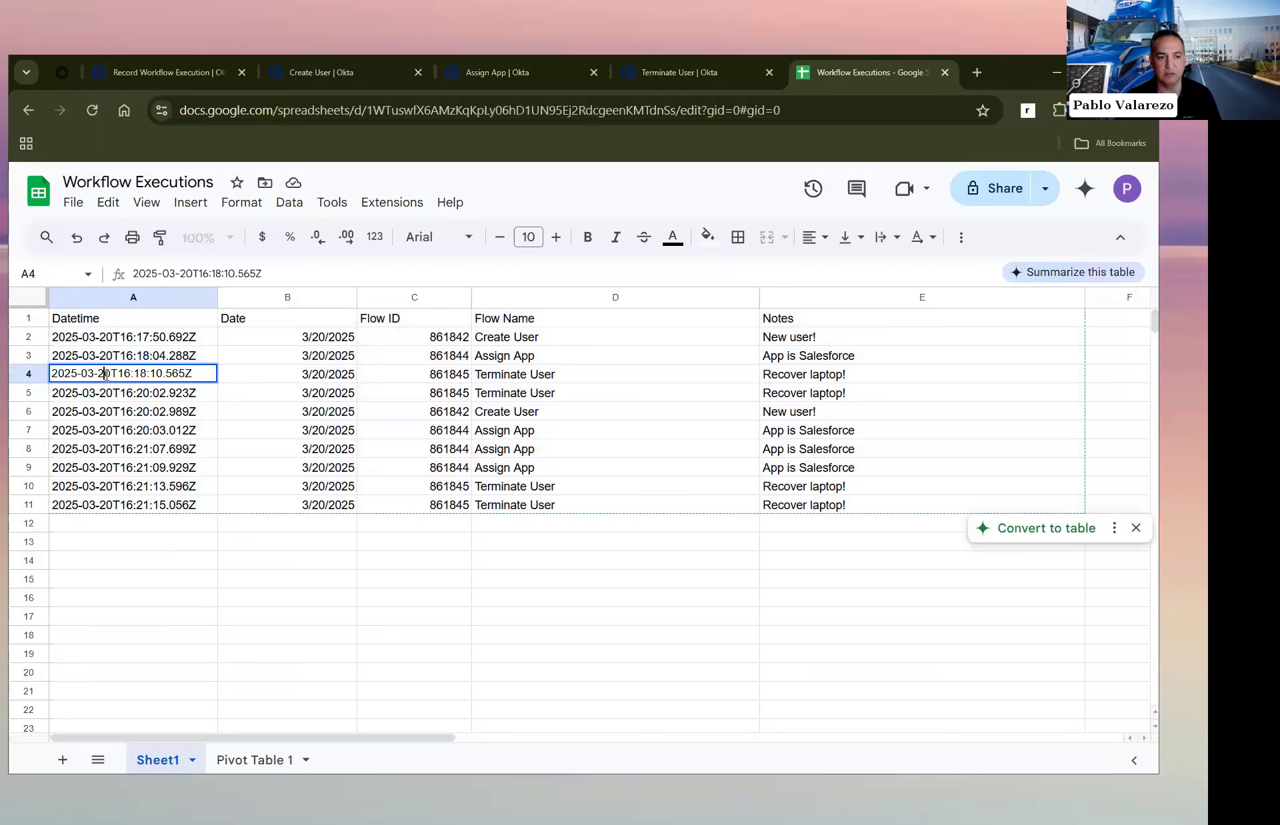
pyautogui.hotkey('shift', 'Left')
pyautogui.hotkey('shift', 'Left')
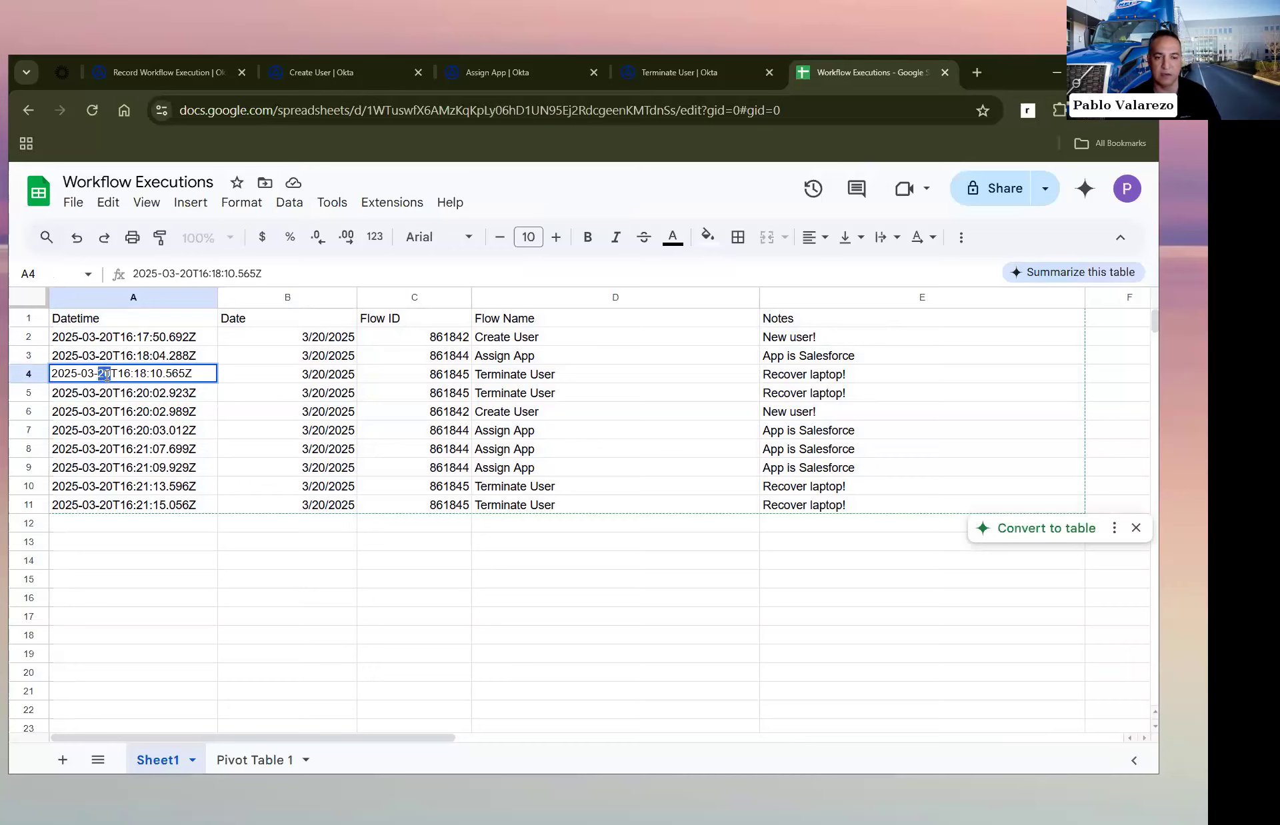
pyautogui.write('19')
pyautogui.press('Return')
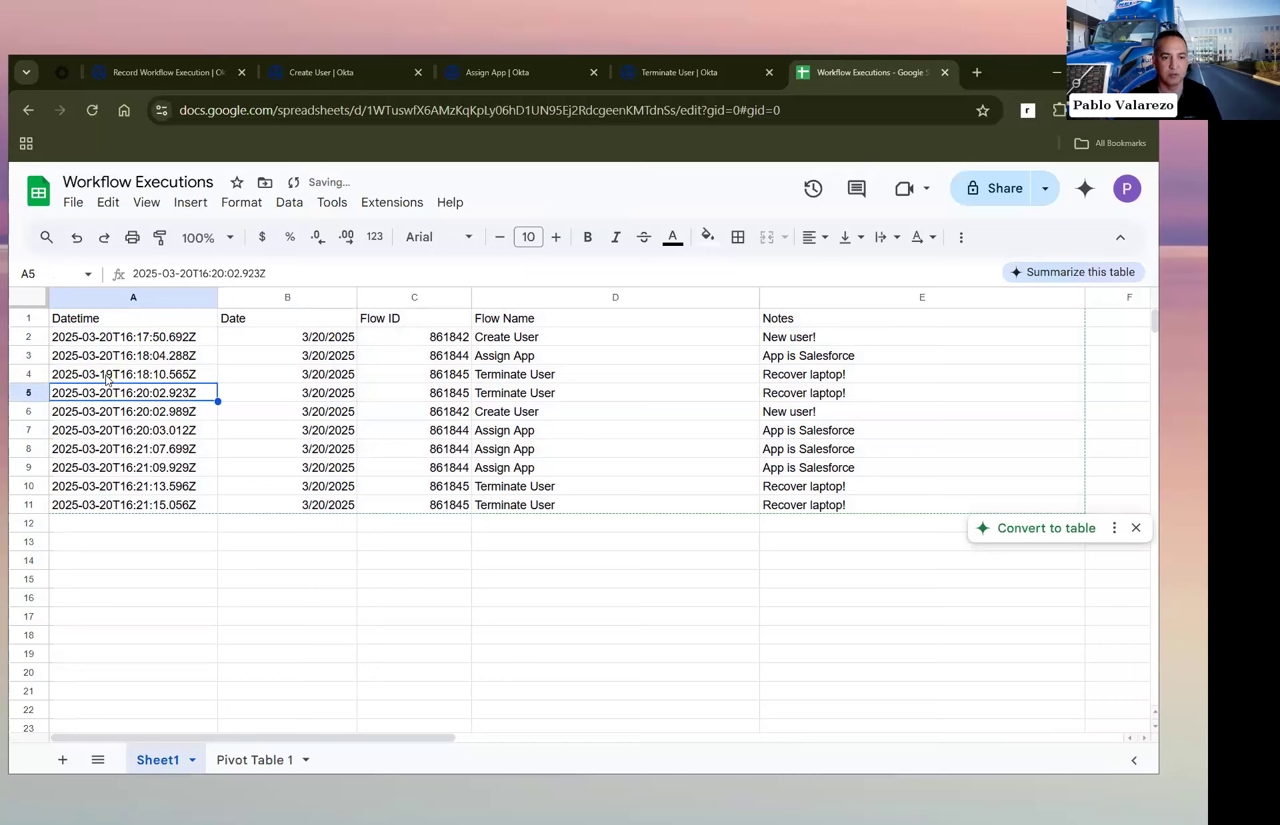
# Step: Change the day in row 3's Datetime value to 19, giving 2025-03-19T16:18:04.288Z
pyautogui.doubleClick(108, 352)
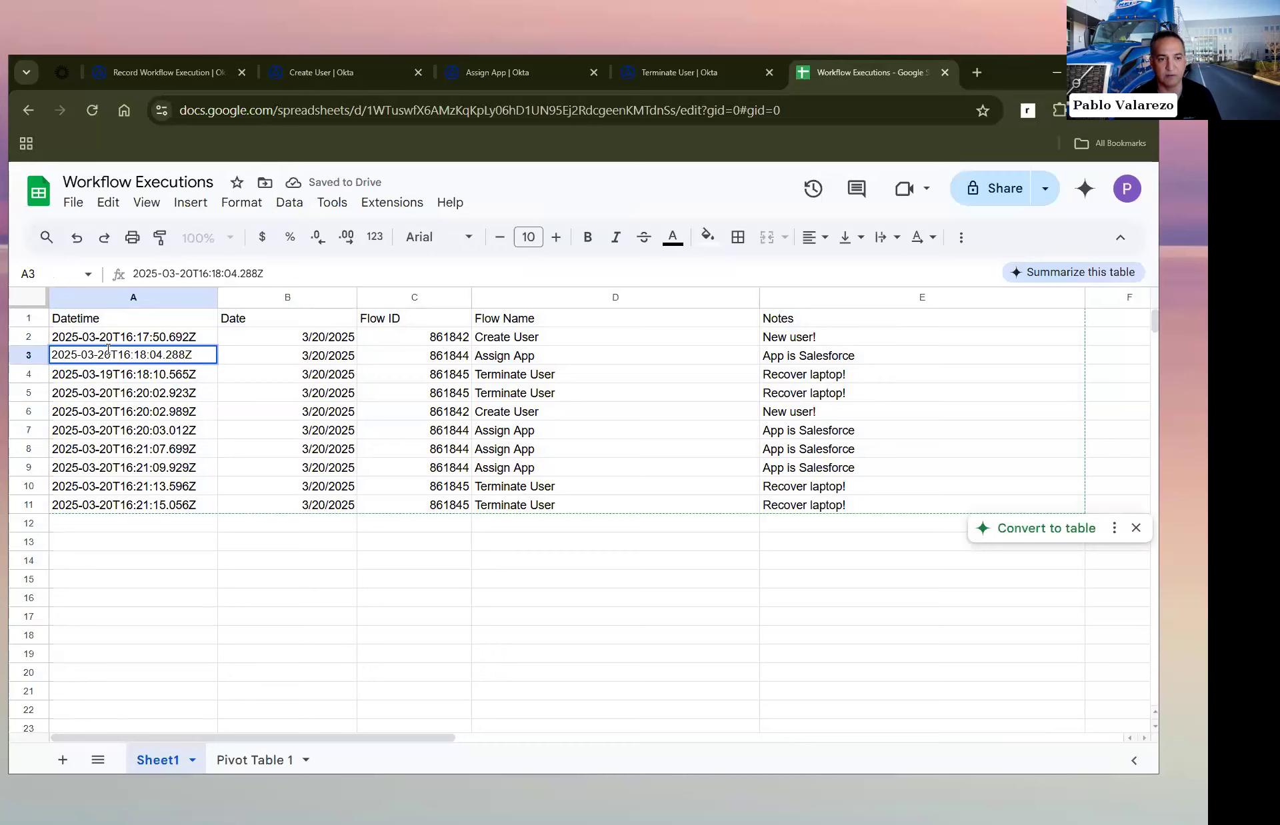
pyautogui.hotkey('shift', 'Left')
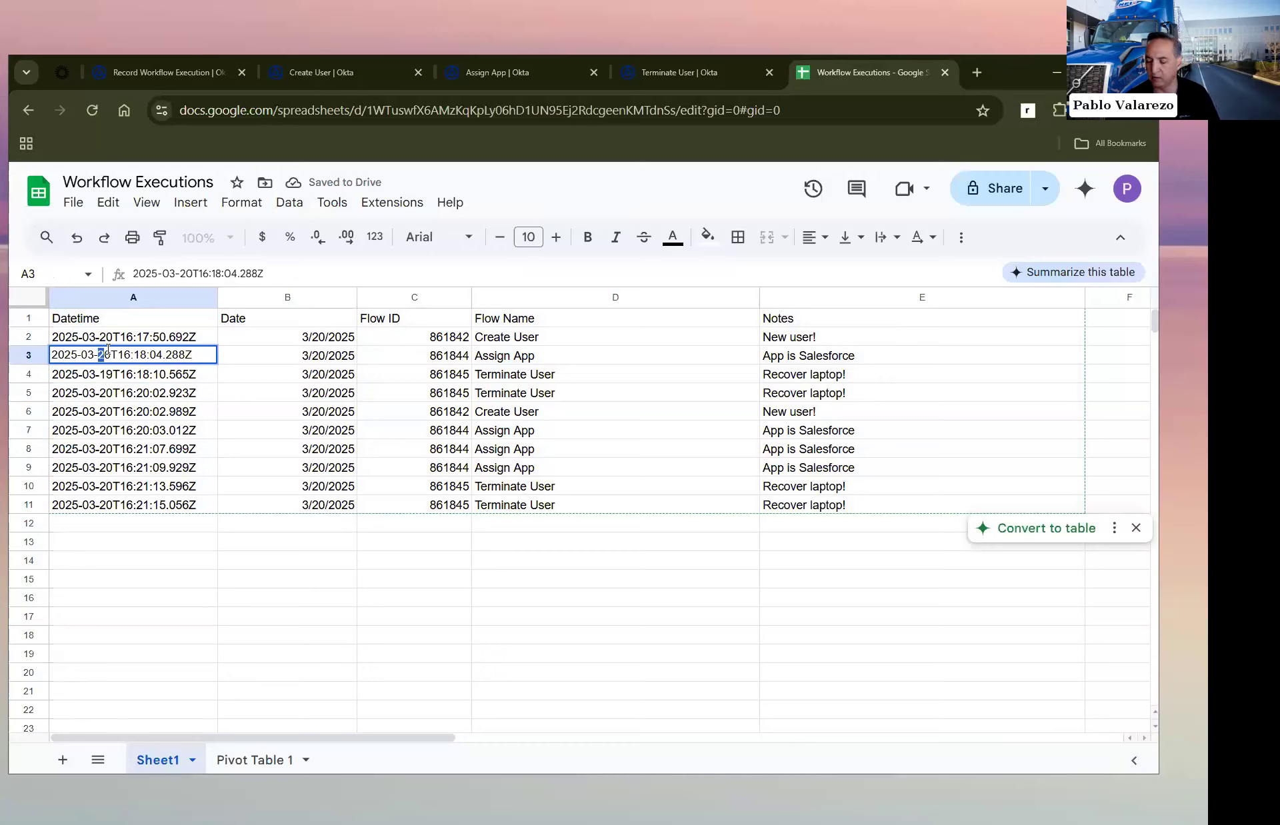
pyautogui.hotkey('shift', 'Right')
pyautogui.write('19')
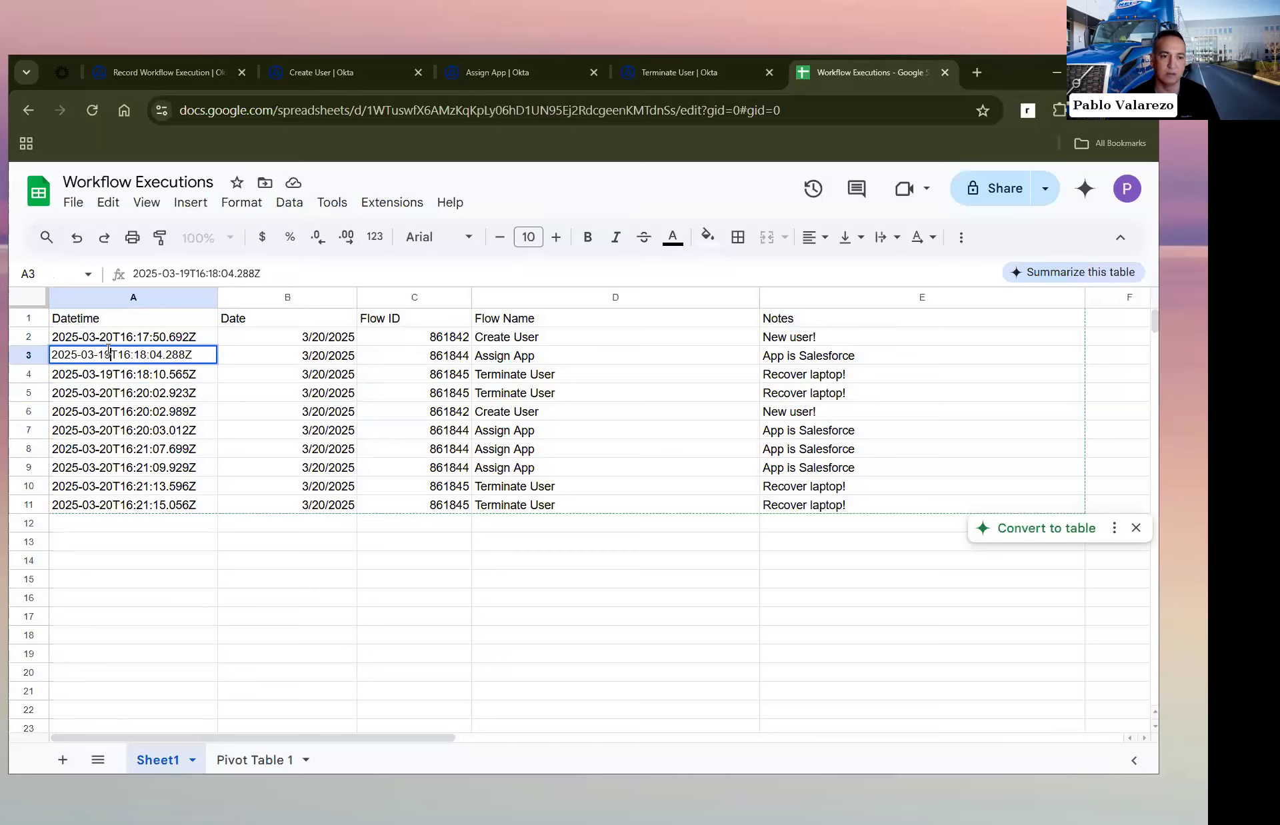
pyautogui.press('Return')
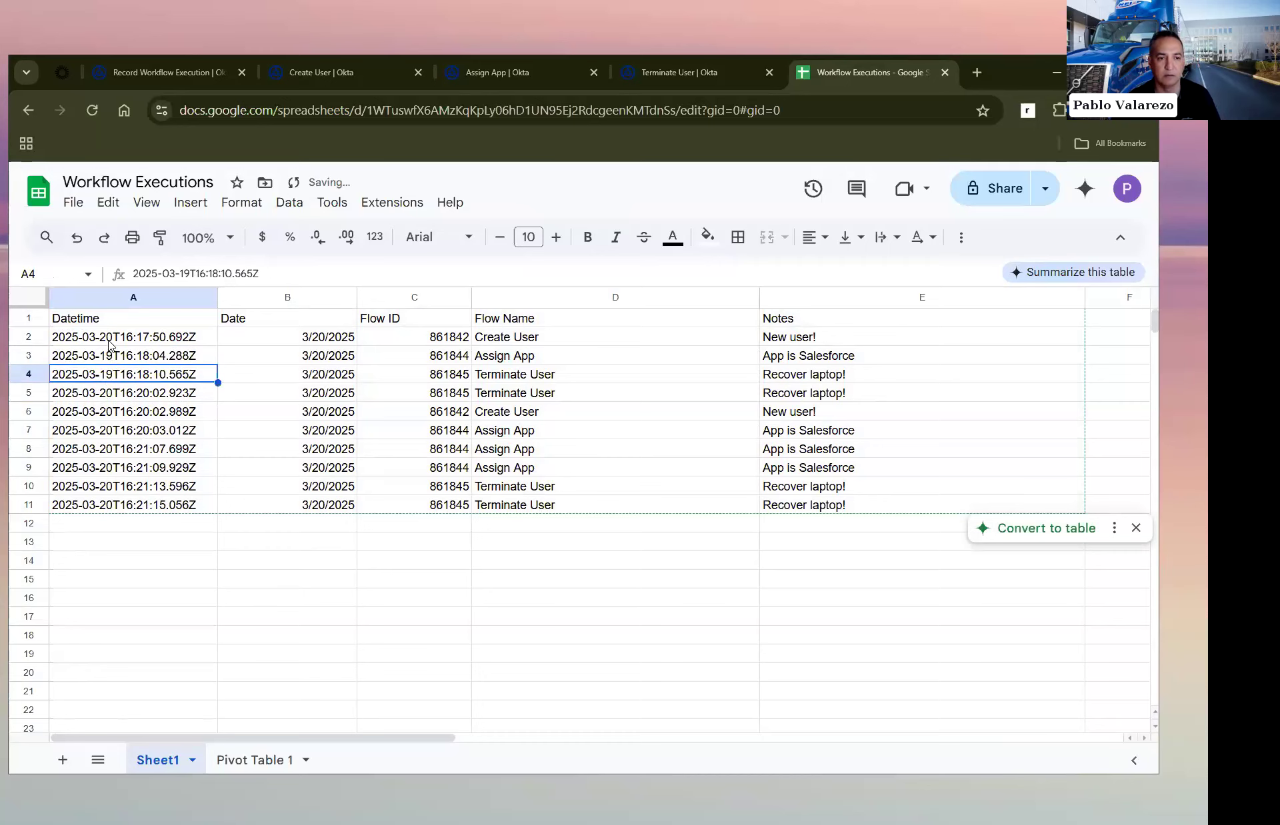
# Step: Change the day in row 2's Datetime value to 18 and check how the pivot table groups the dates
pyautogui.doubleClick(109, 339)
pyautogui.click(109, 339)
pyautogui.press('BackSpace')
pyautogui.press('BackSpace')
pyautogui.write('18')
pyautogui.click(127, 396)
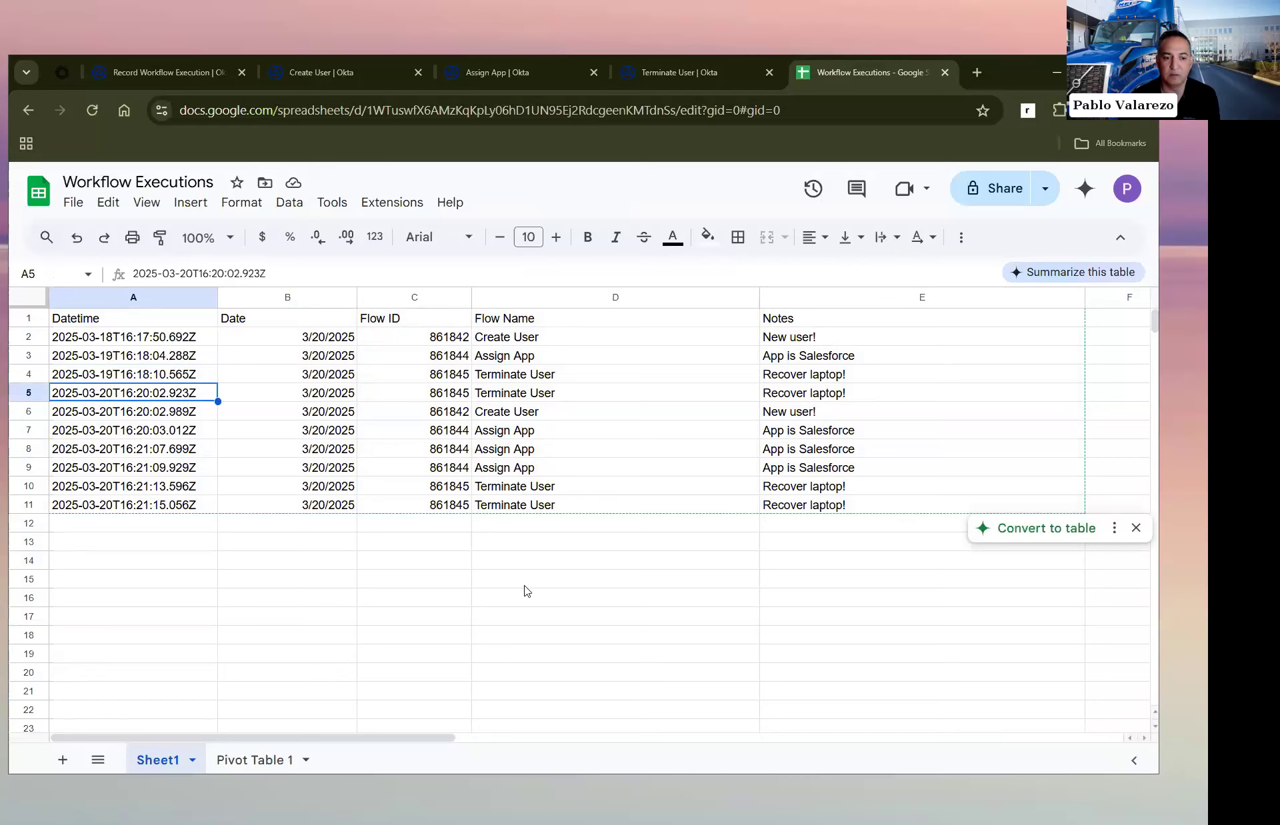
pyautogui.click(252, 766)
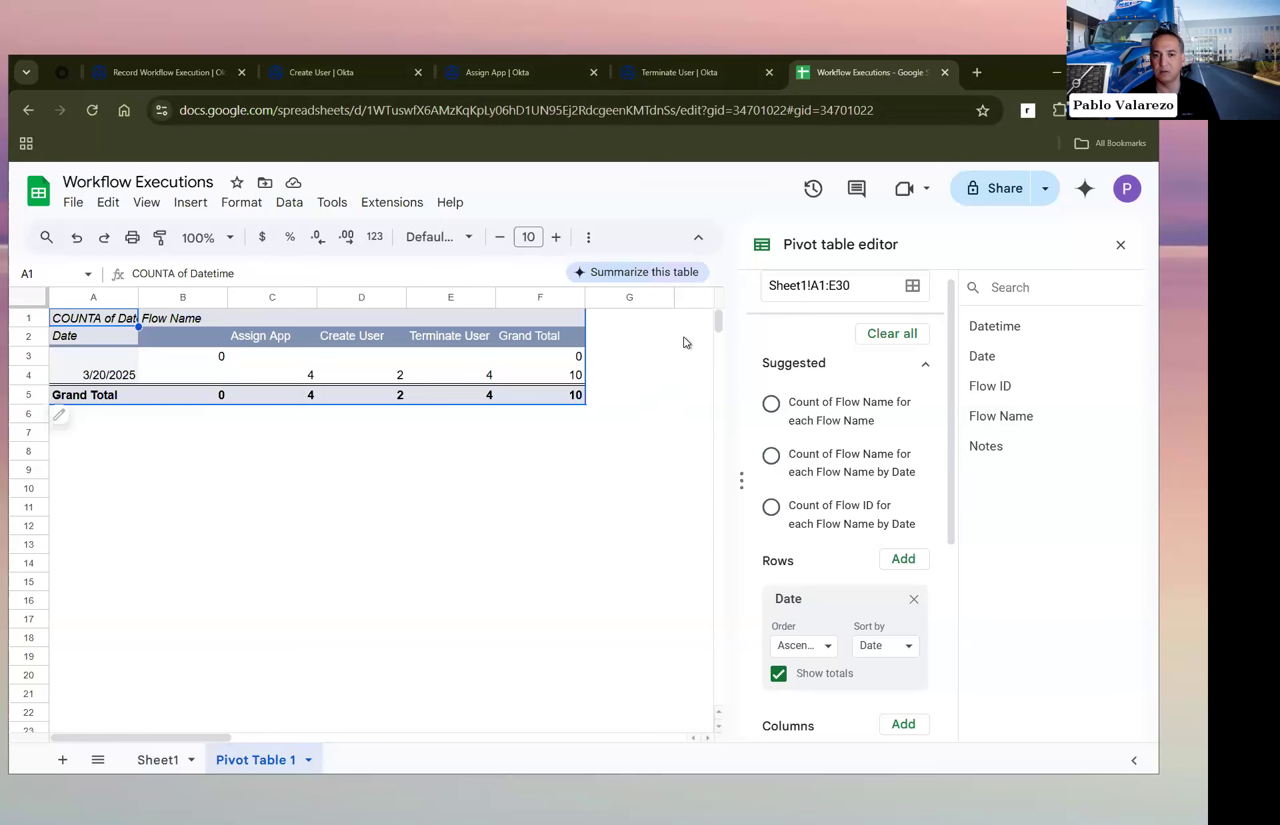
# Step: Set the Date in cell B2 of Sheet1 to 3/19/2025
pyautogui.click(166, 762)
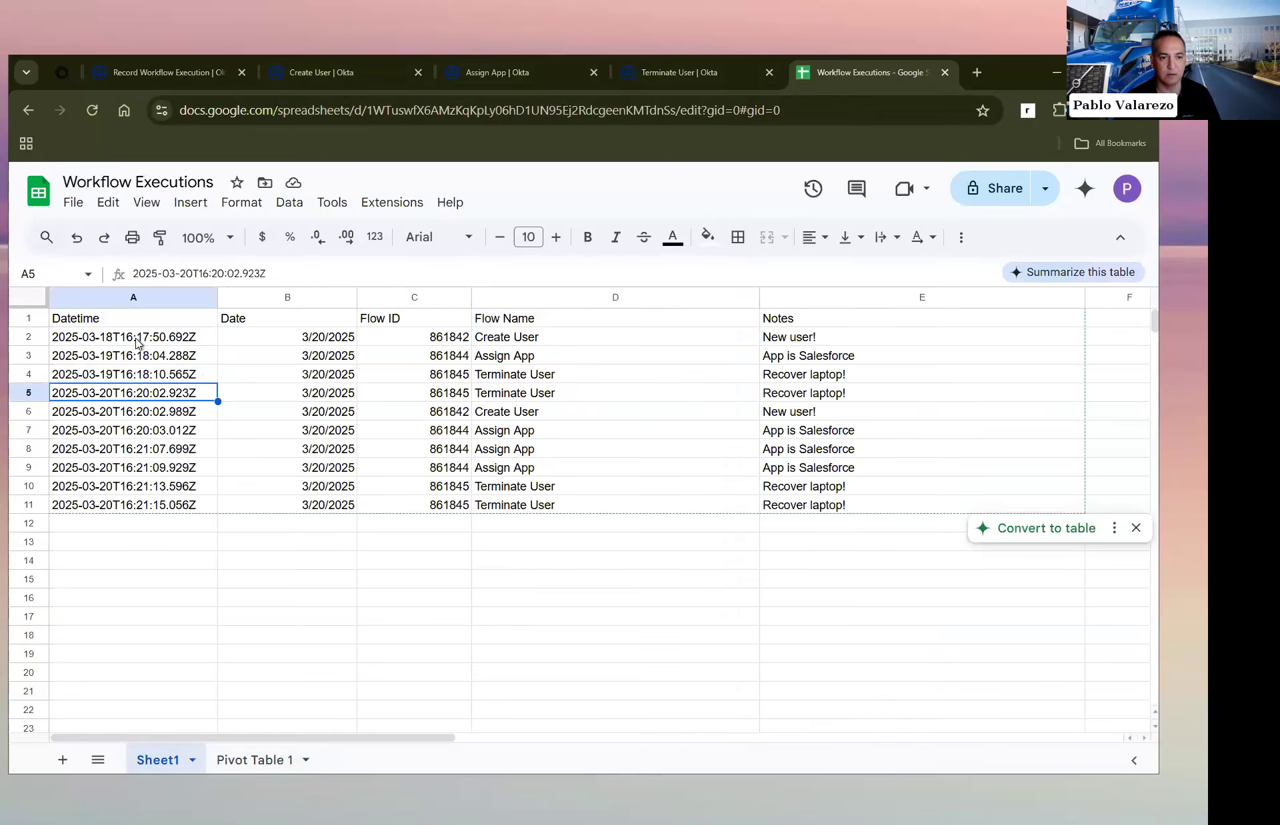
pyautogui.click(294, 336)
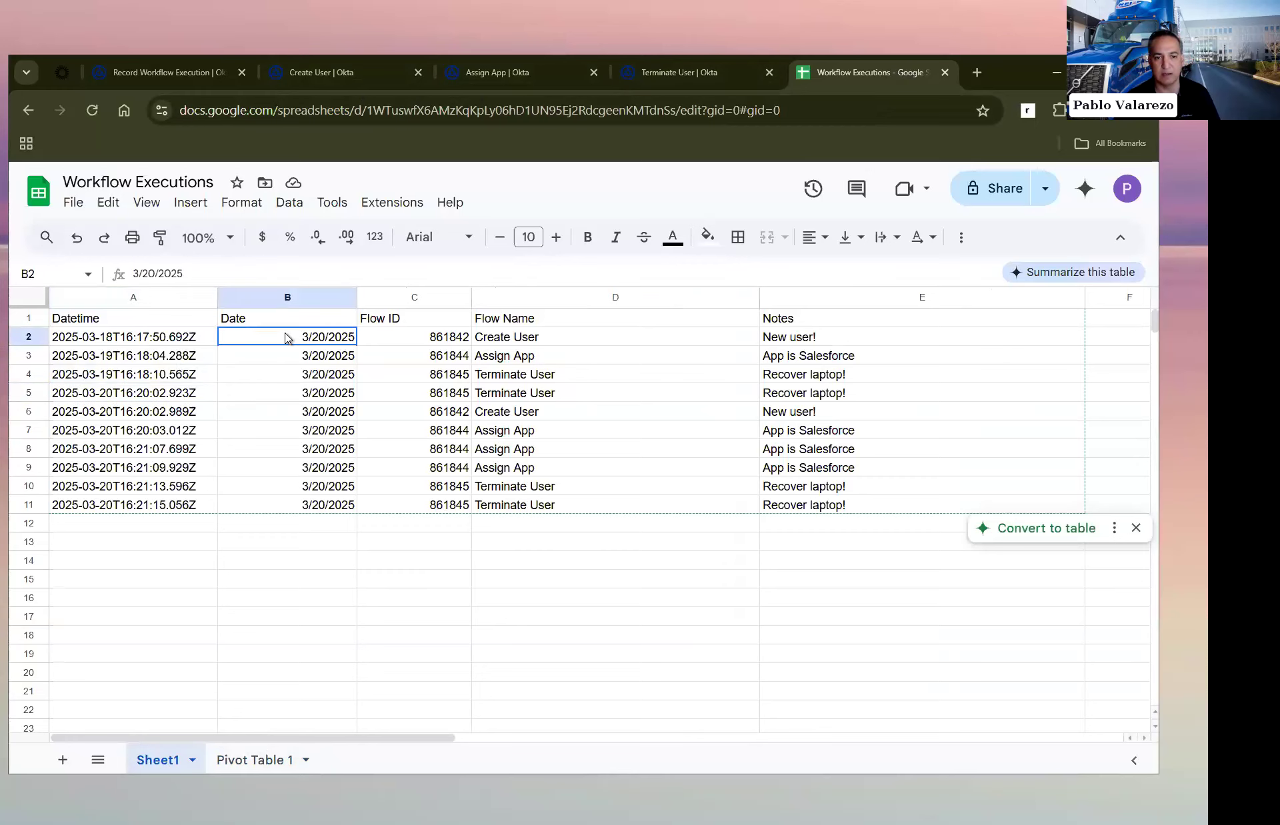
pyautogui.doubleClick(331, 338)
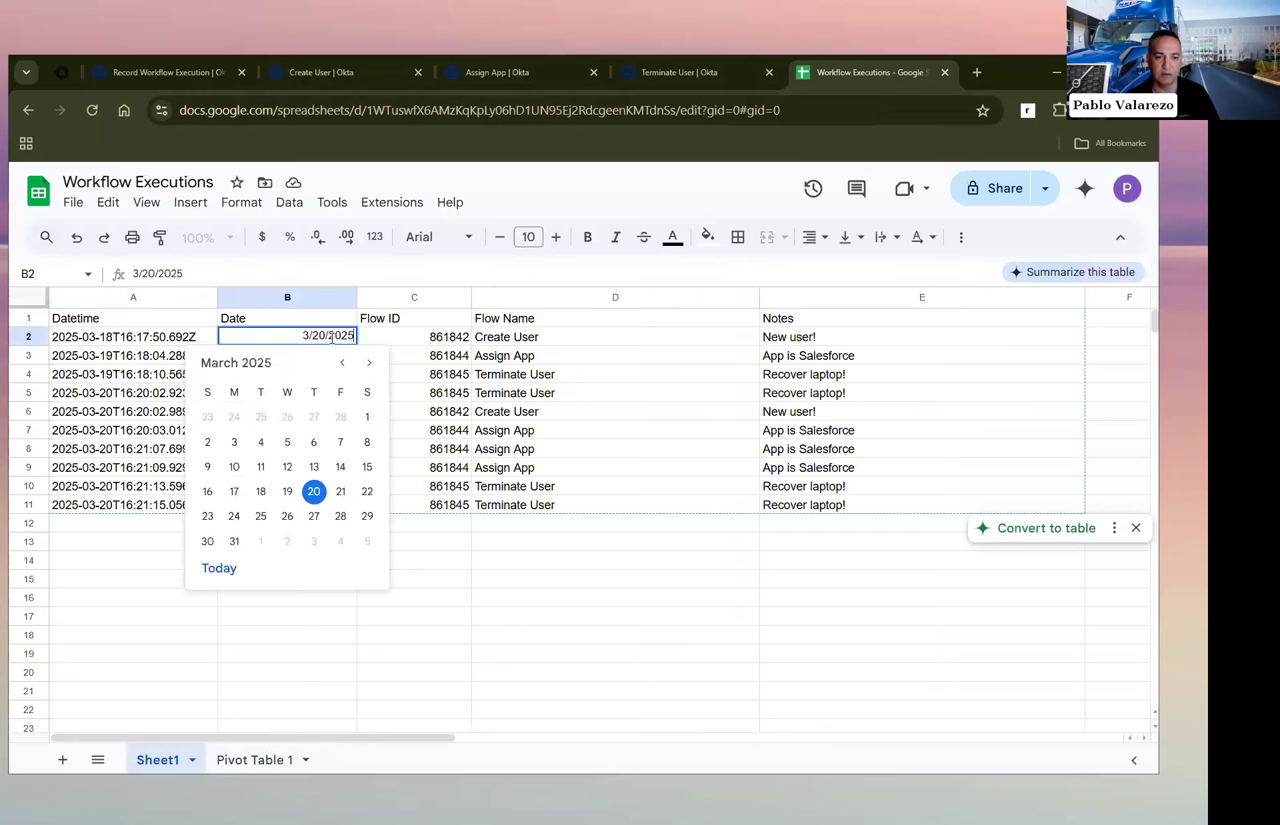
pyautogui.click(290, 492)
pyautogui.press('Return')
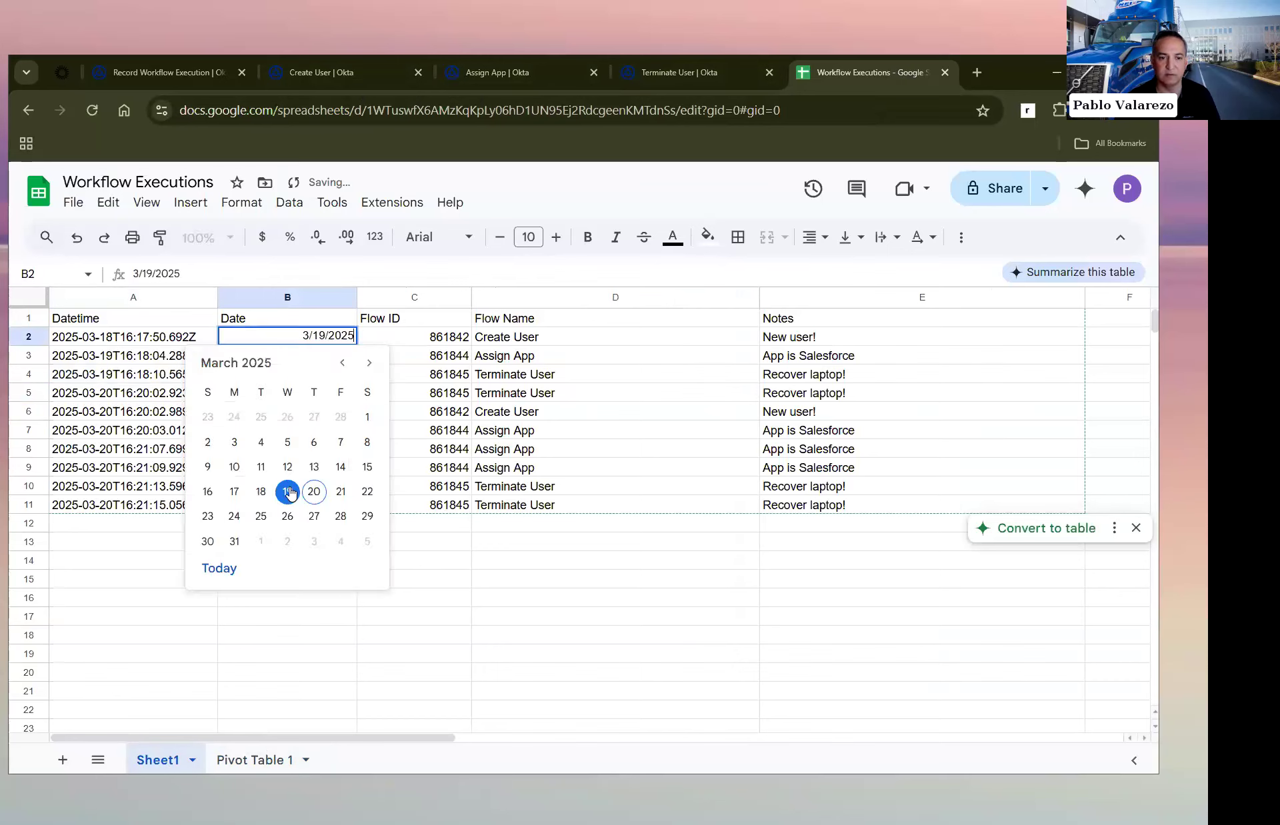
pyautogui.click(457, 566)
# Step: Set the Date in cell B3 to 3/18/2025 and in cell B4 to 3/14/2025
pyautogui.click(315, 354)
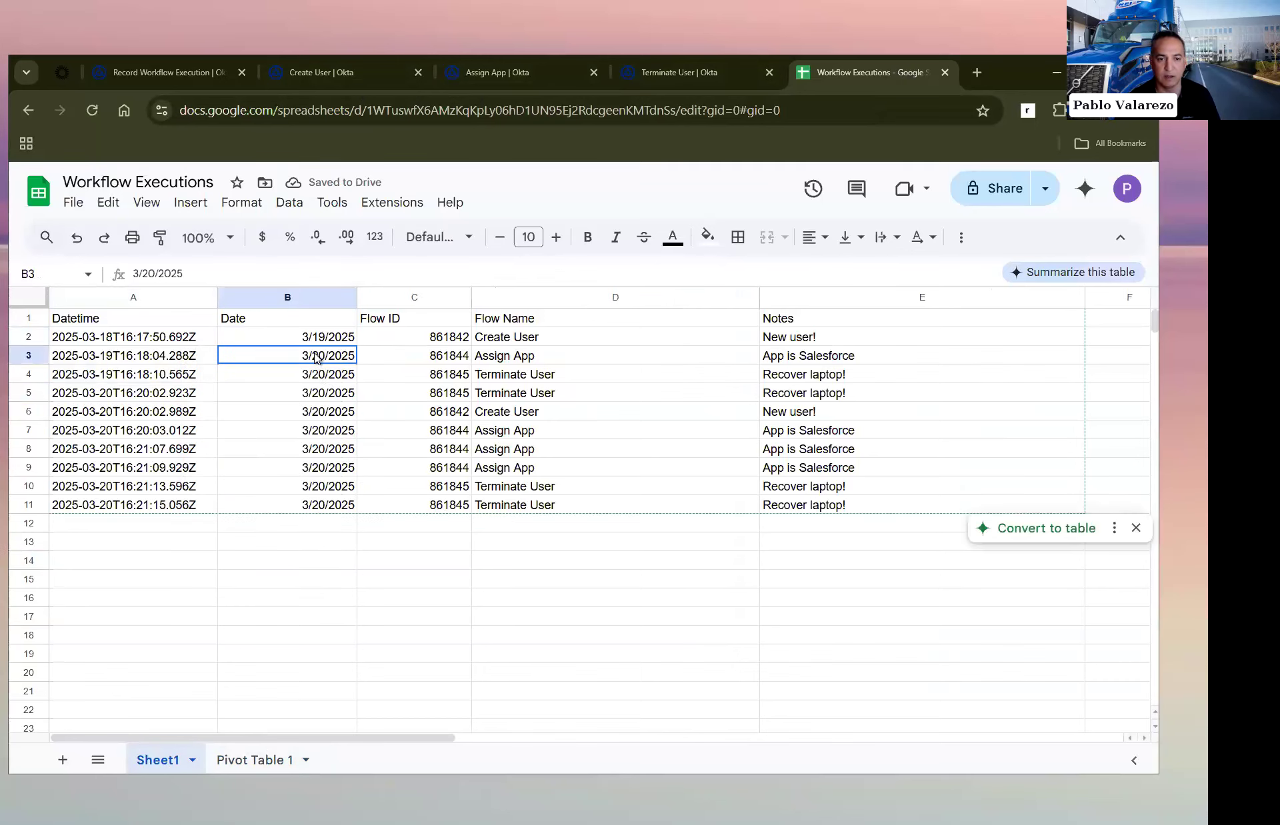
pyautogui.doubleClick(314, 354)
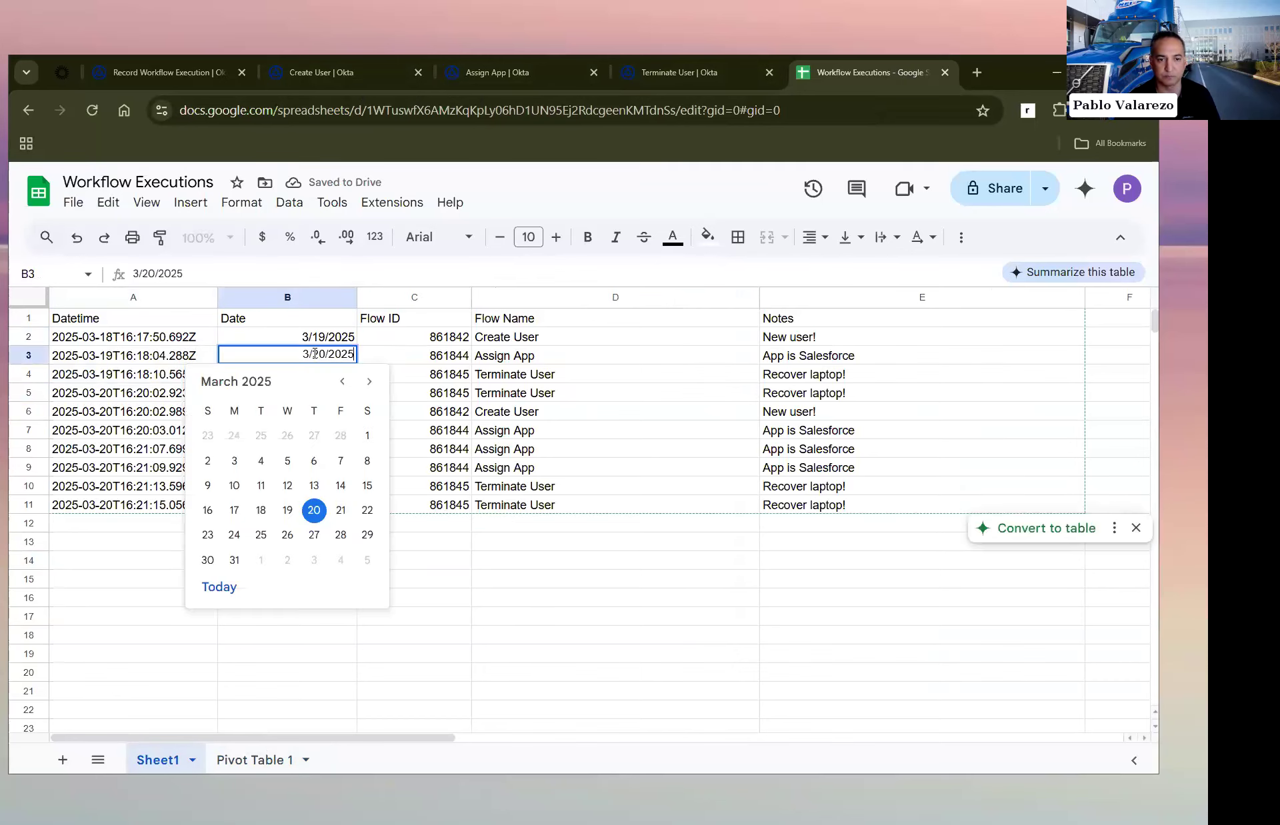
pyautogui.click(260, 511)
pyautogui.click(466, 610)
pyautogui.click(332, 374)
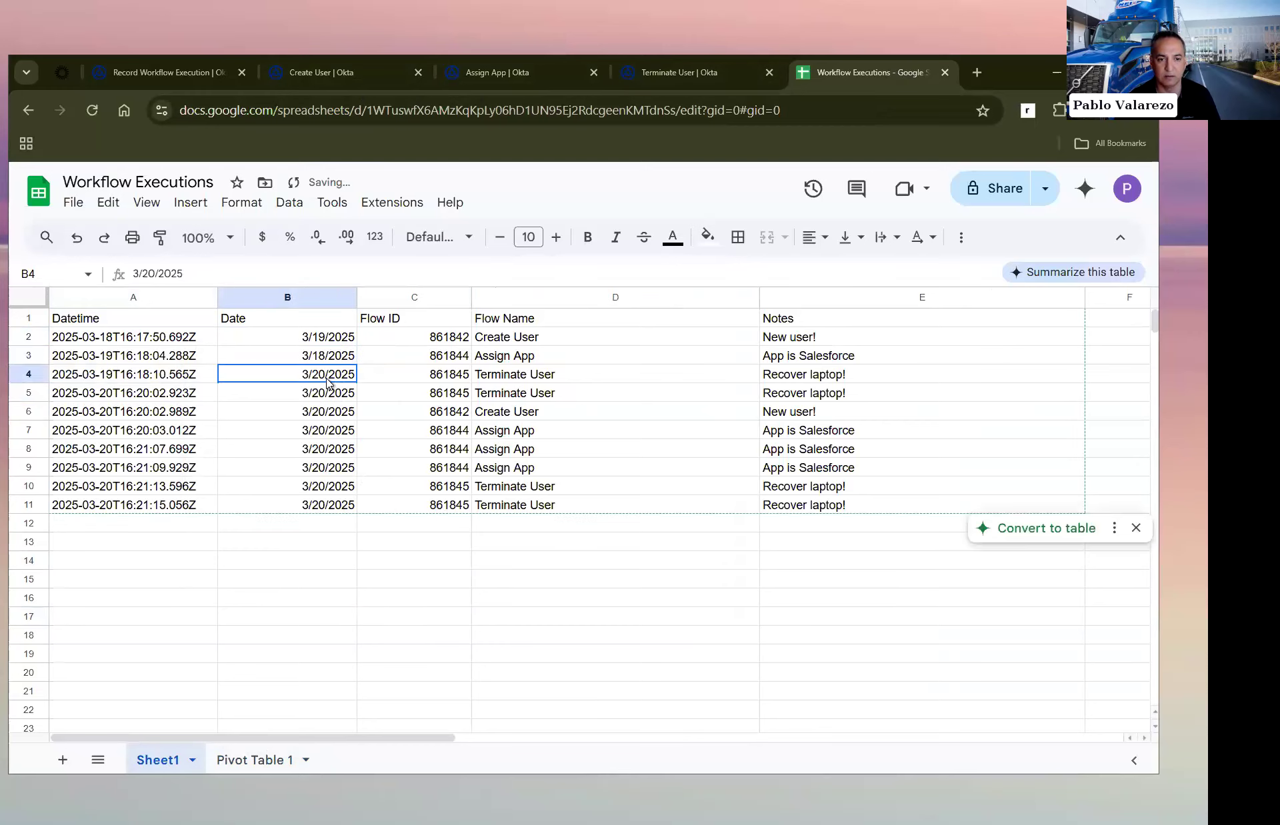
pyautogui.doubleClick(331, 375)
pyautogui.click(341, 504)
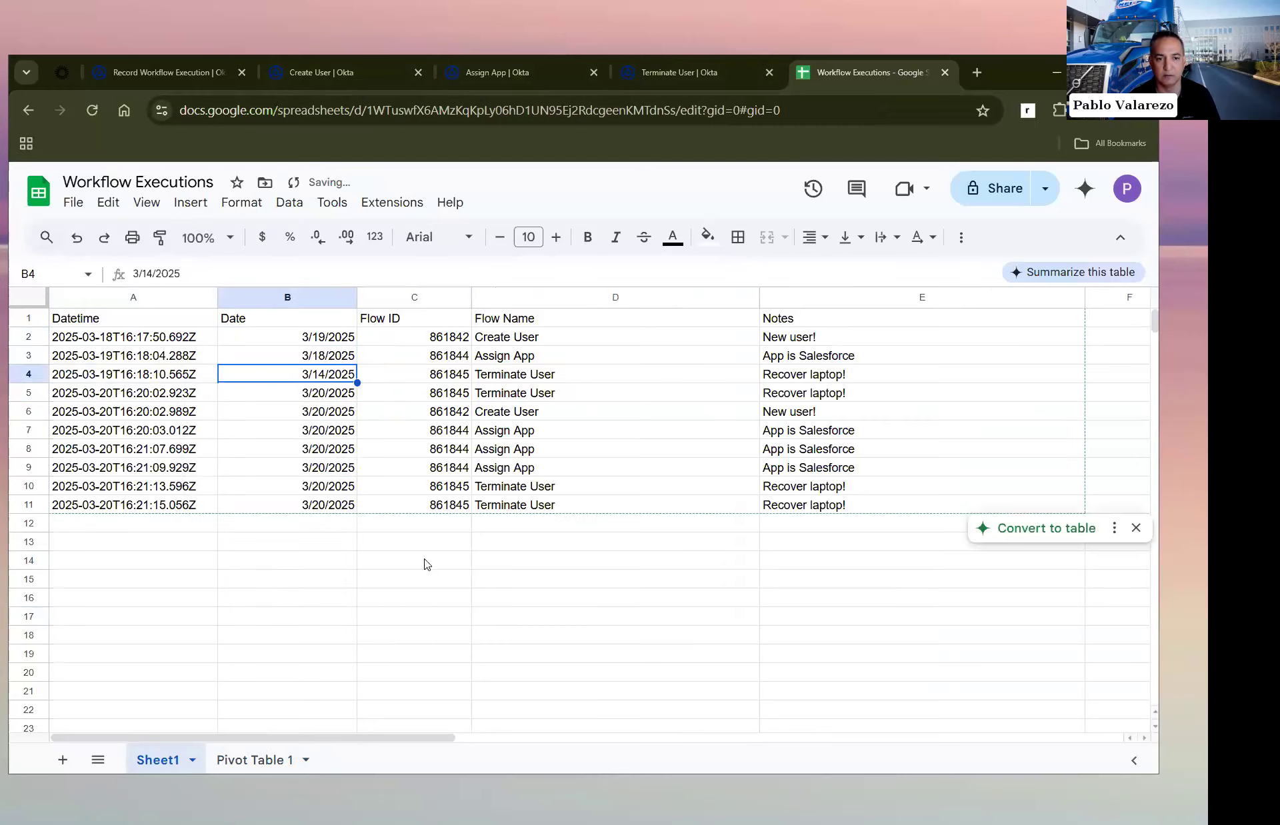
pyautogui.click(423, 562)
# Step: Set the Date in cell B5 to 3/18/2025 and check the pivot table's breakdown by date and flow
pyautogui.click(320, 397)
pyautogui.doubleClick(320, 396)
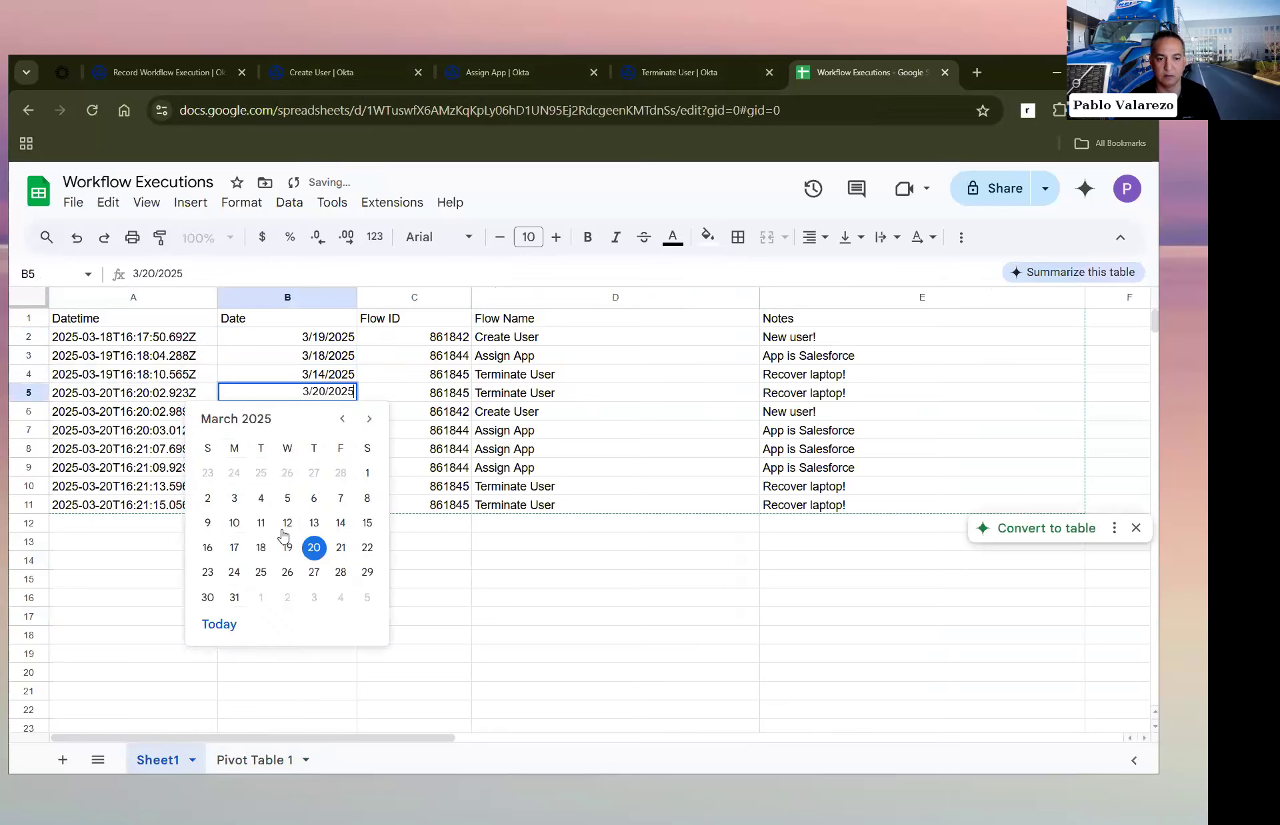
pyautogui.click(264, 547)
pyautogui.click(415, 562)
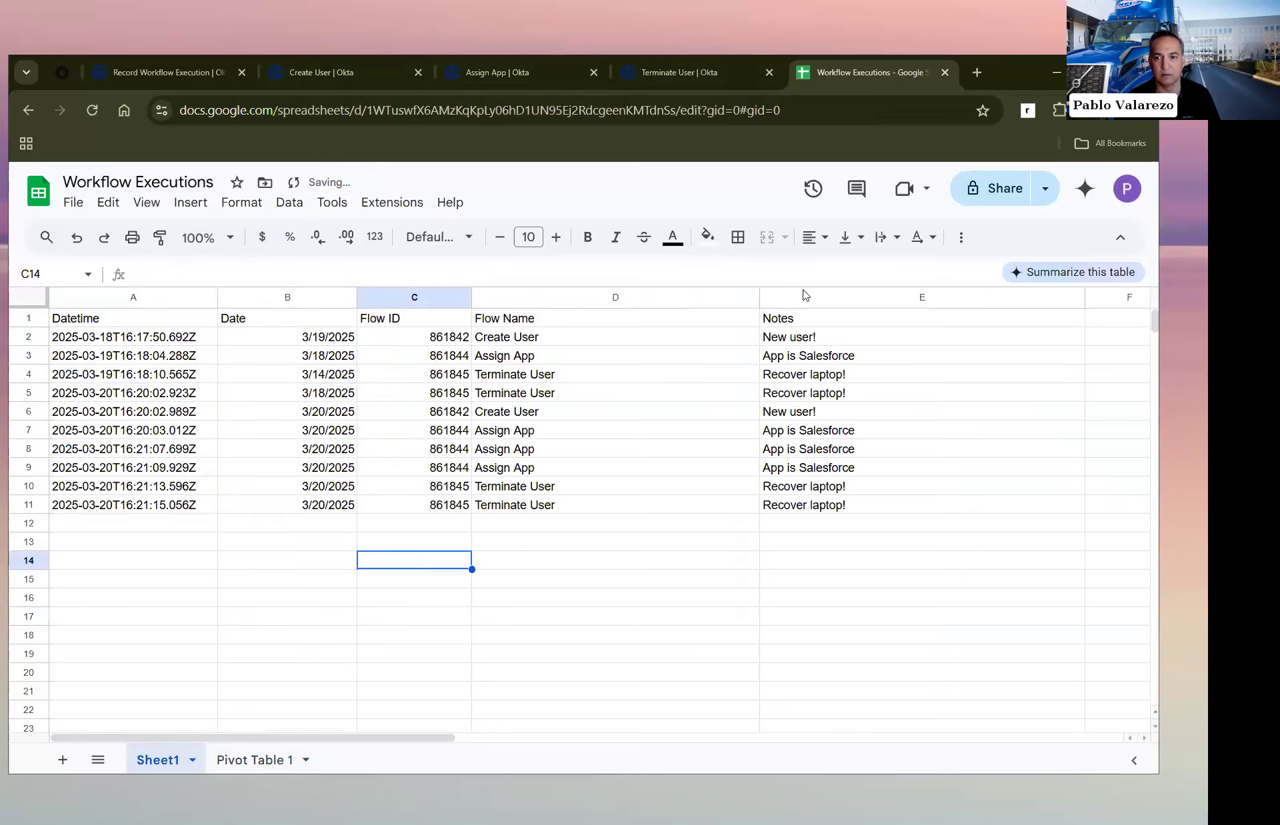
pyautogui.click(256, 761)
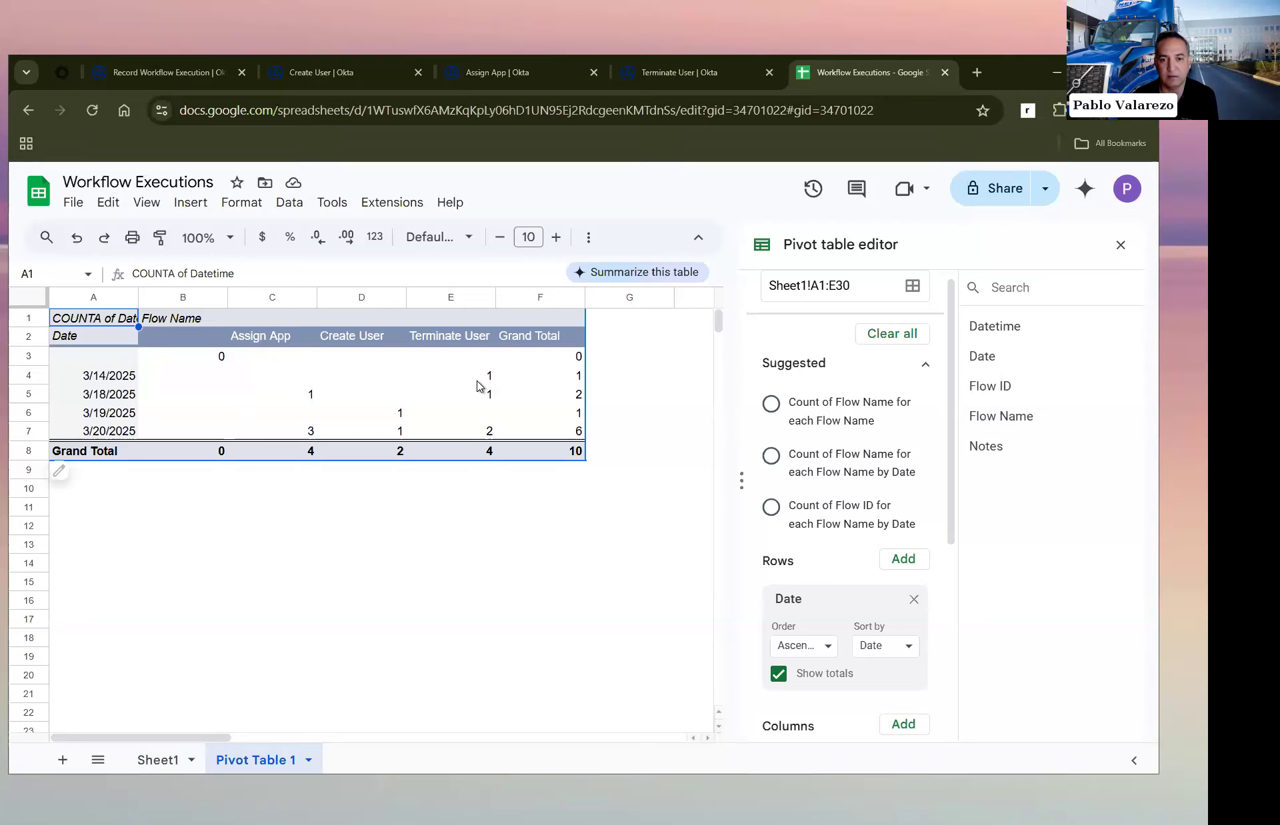
pyautogui.click(614, 382)
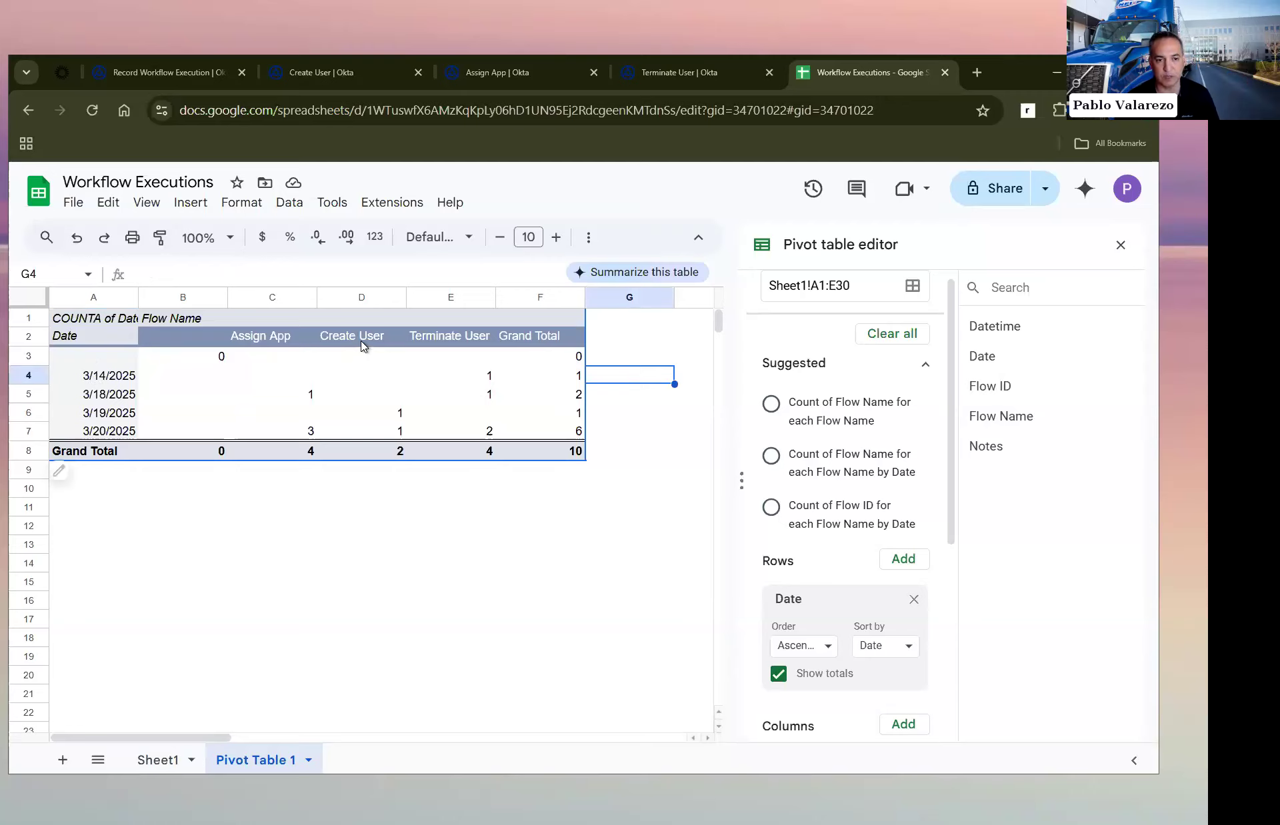
# Step: Enter 4 in cell C12, below the pivot table's Assign App column
pyautogui.click(286, 532)
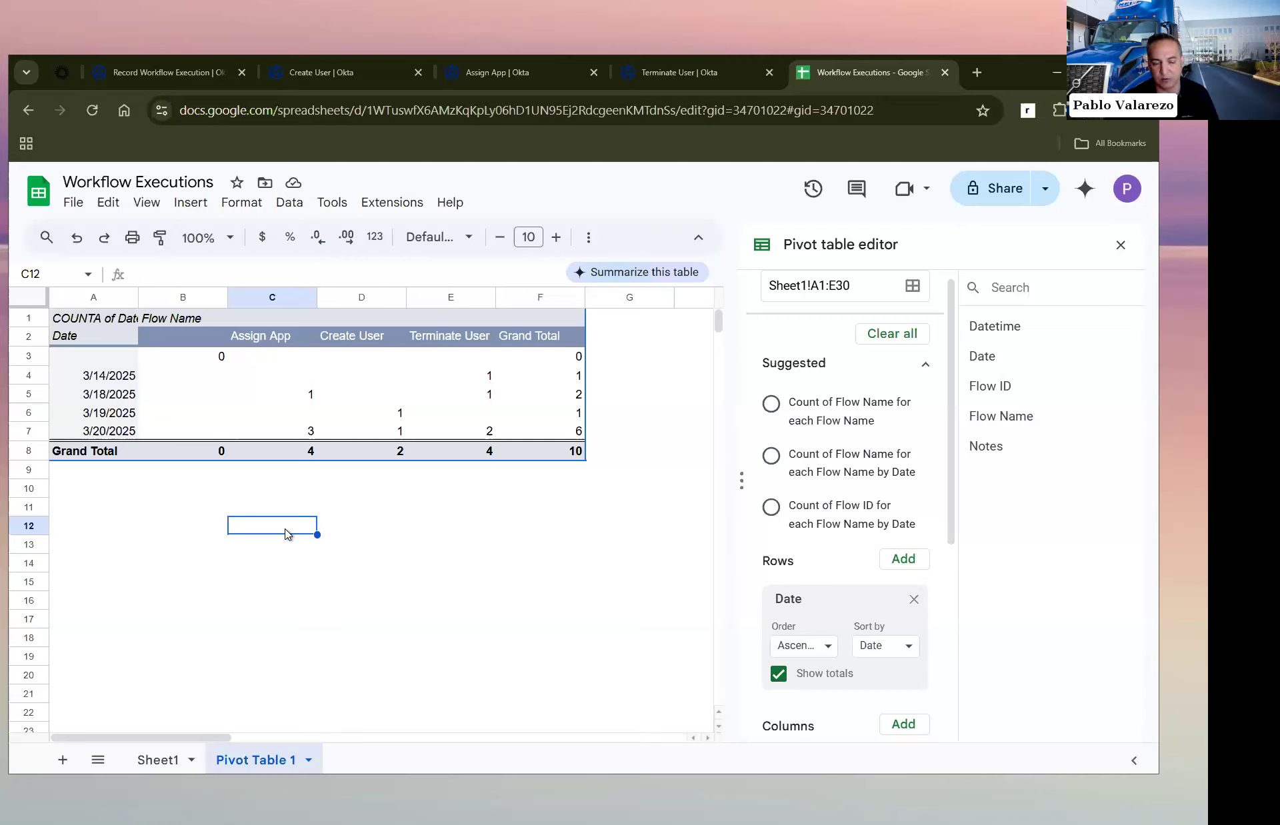
pyautogui.doubleClick(286, 531)
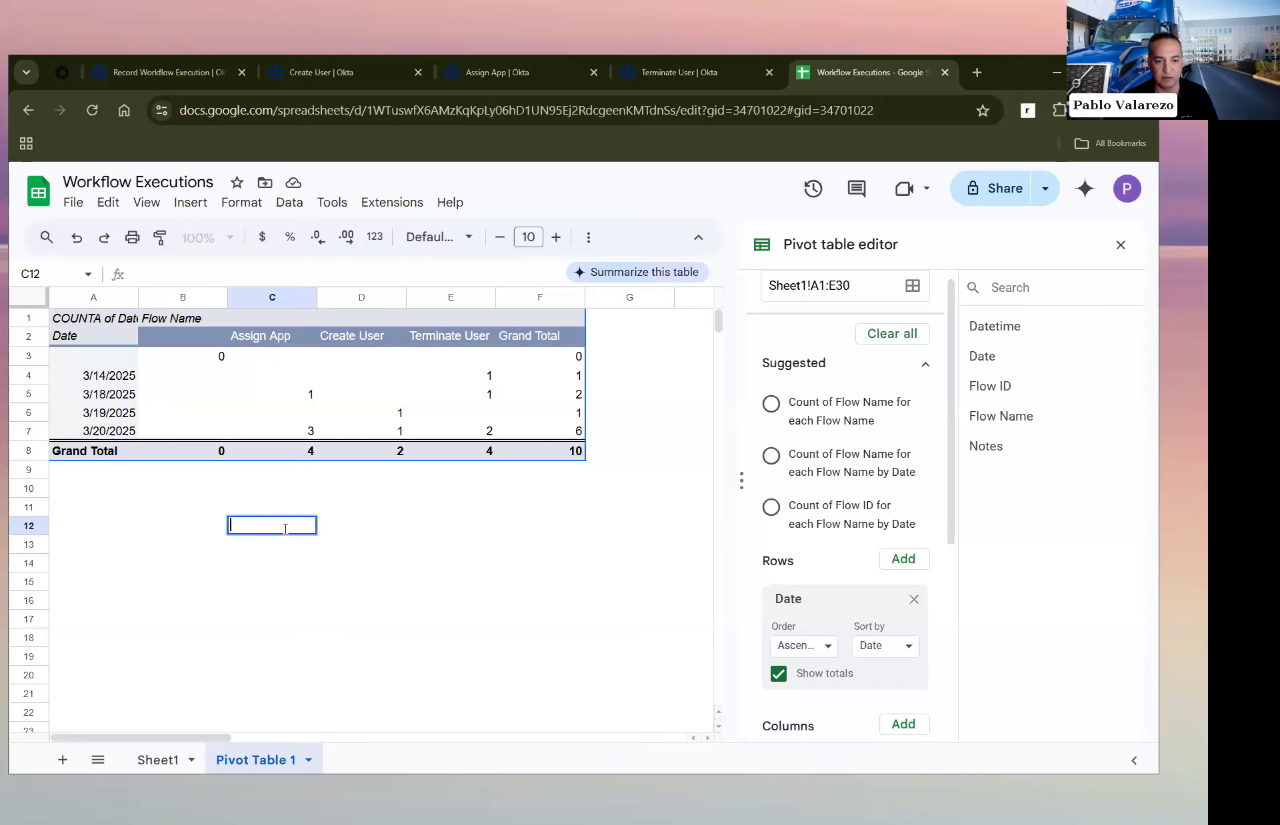
pyautogui.write('4')
pyautogui.press('Return')
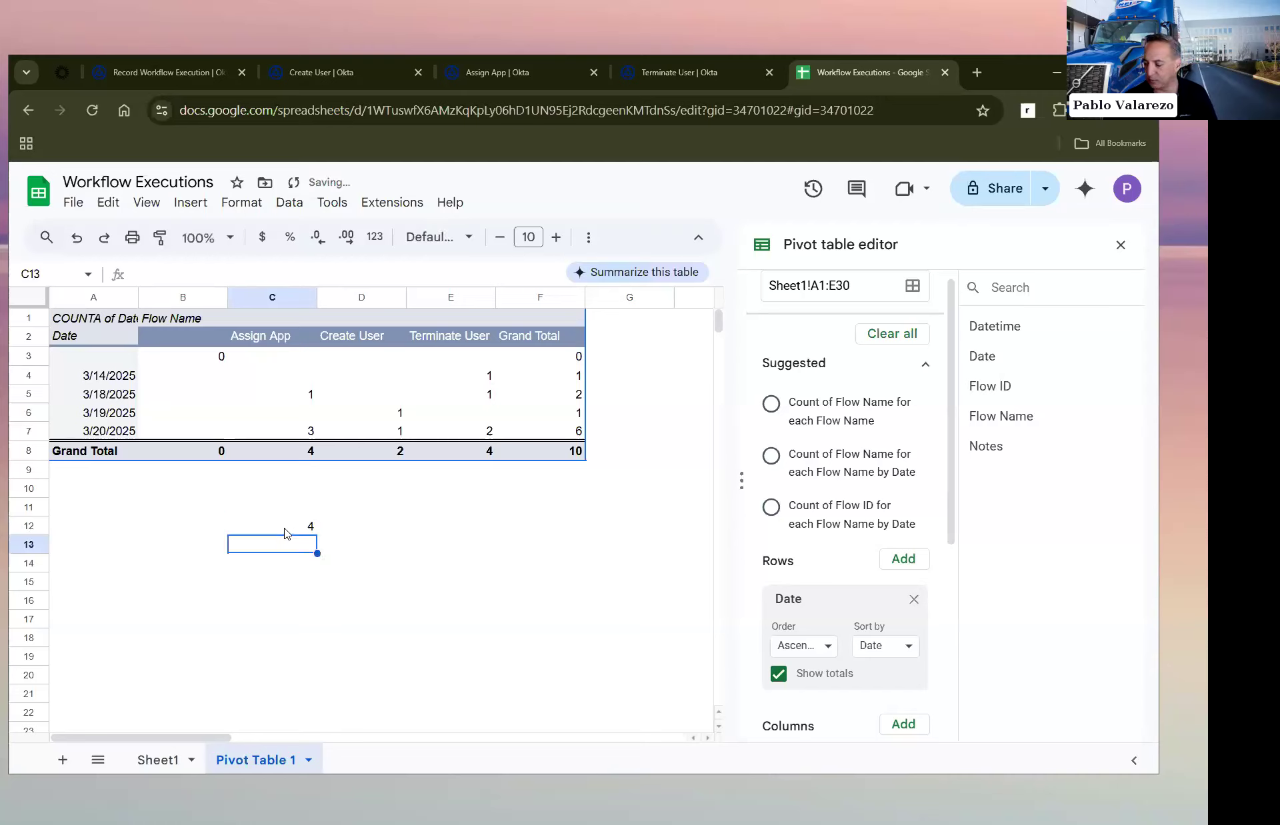
# Step: Multiply the Assign App grand total by the value in C12 with the formula =C8*C12 in cell C13
pyautogui.write('=')
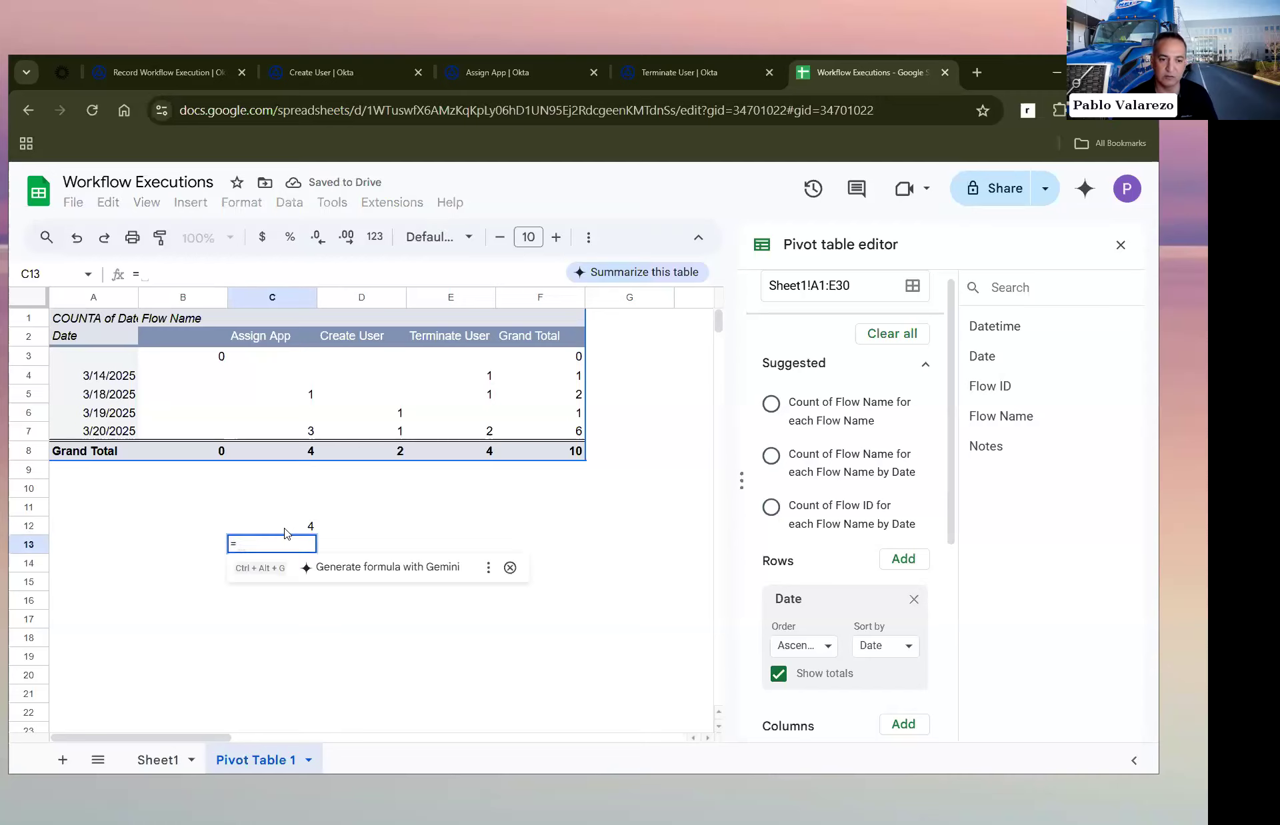
pyautogui.click(297, 457)
pyautogui.write('*')
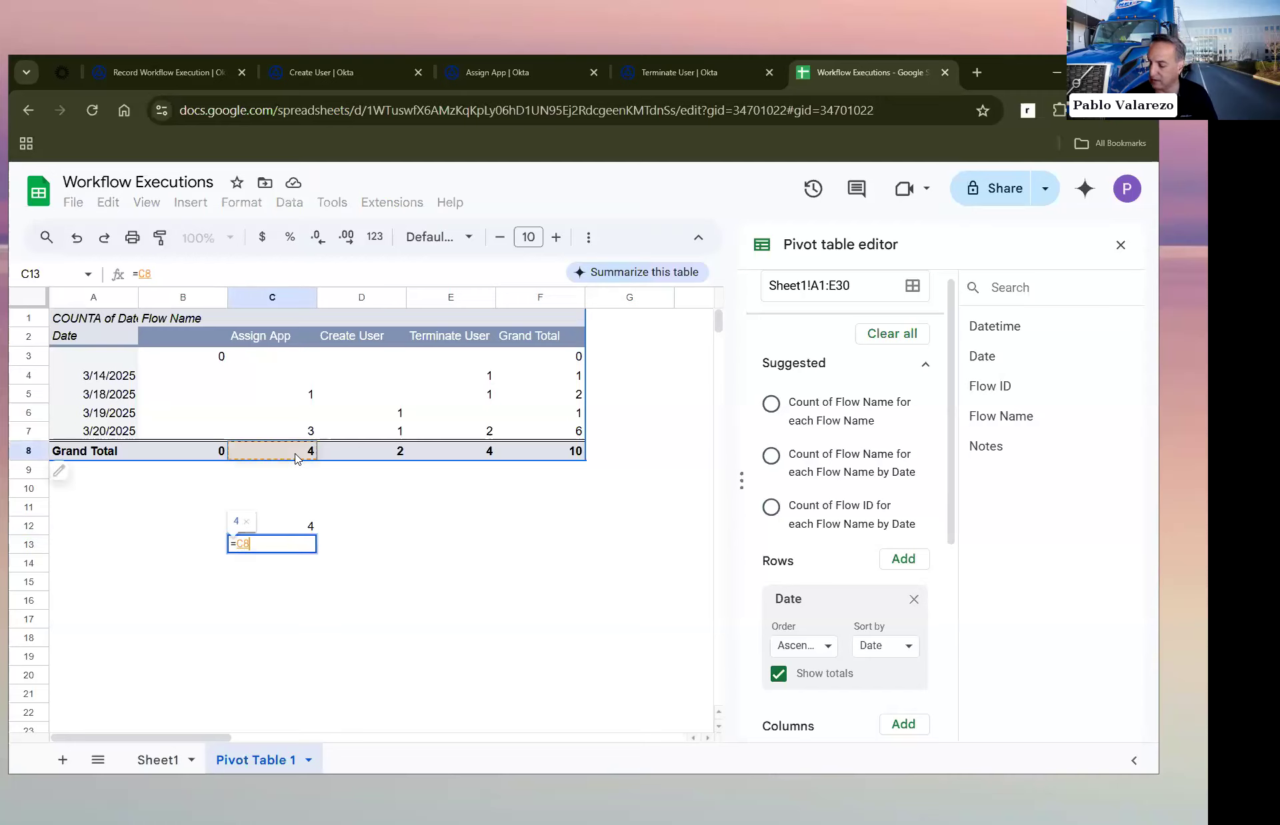
pyautogui.click(300, 530)
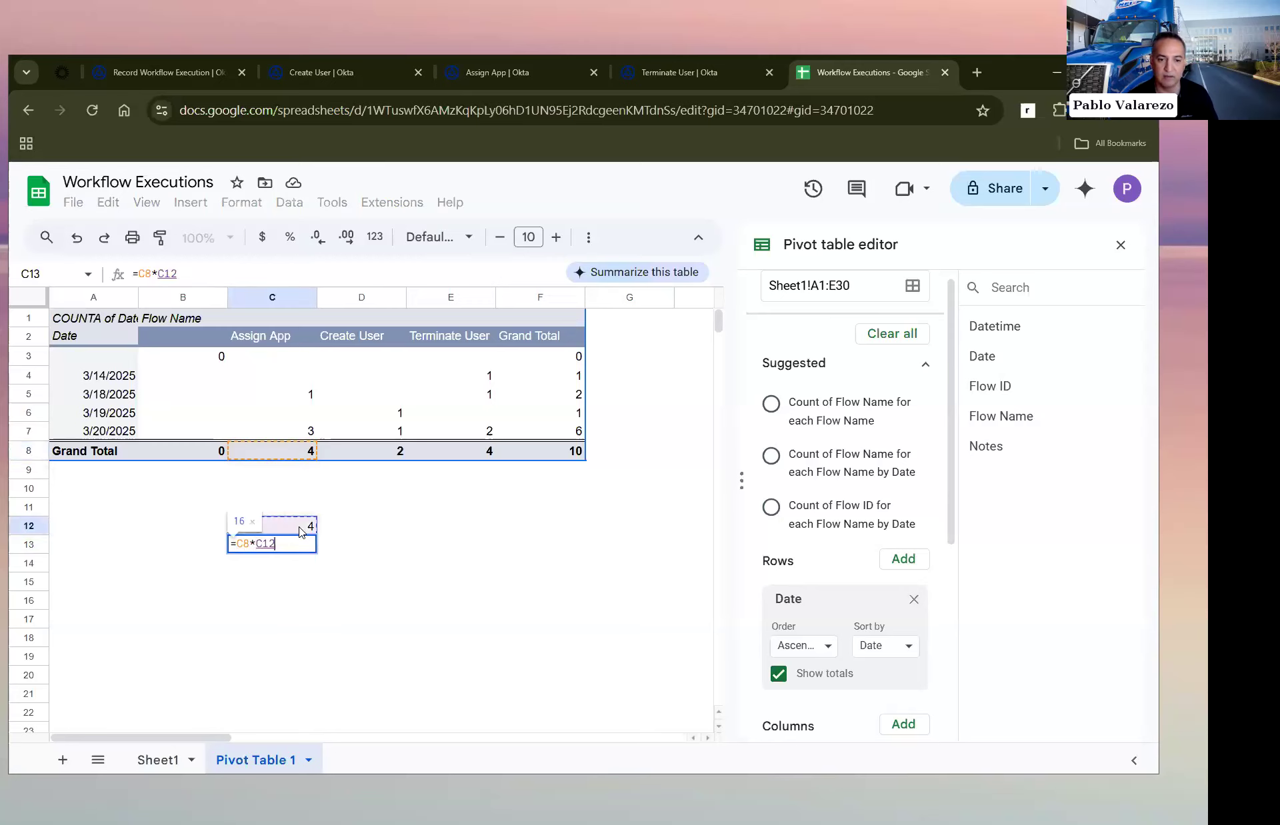
pyautogui.press('Return')
# Step: Label cell B13 "Time Saved" and fill C12:C13 across through column F
pyautogui.press('Up')
pyautogui.press('Left')
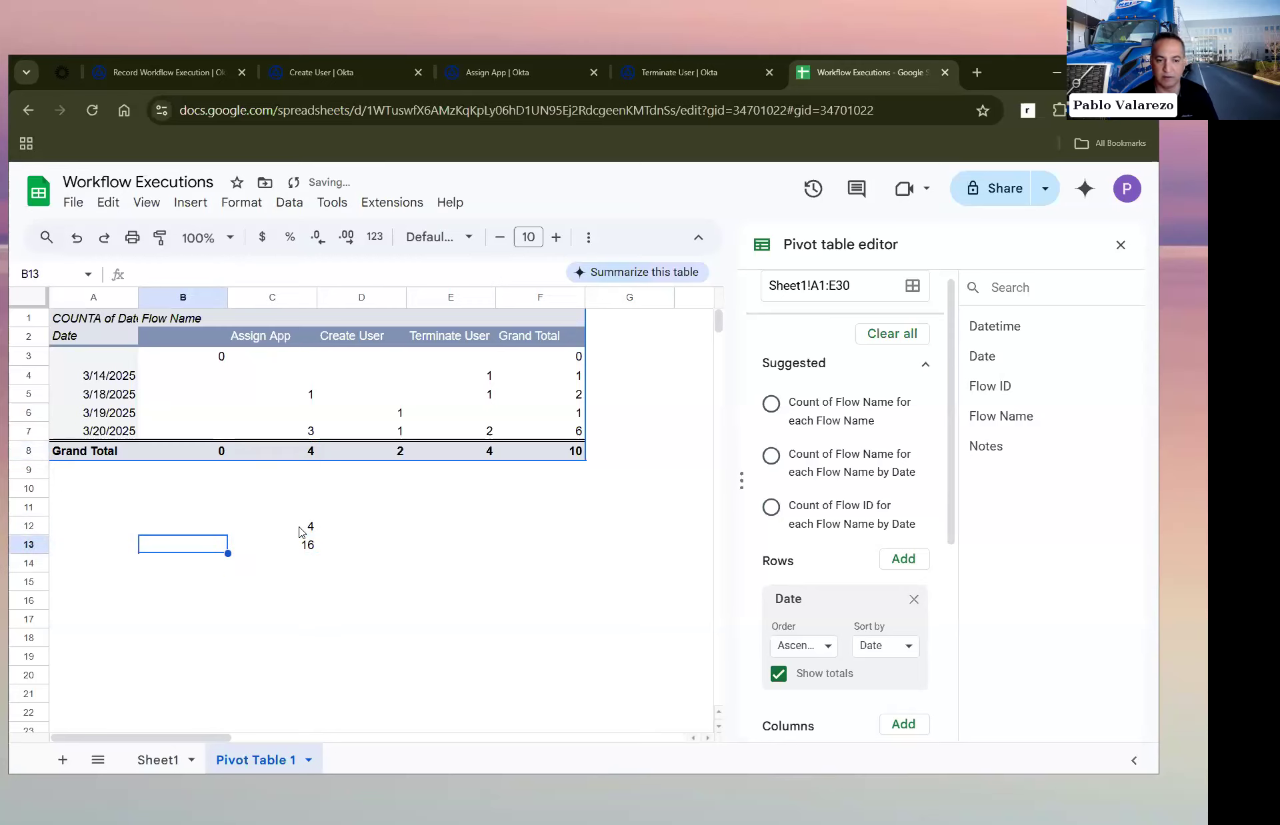
pyautogui.write('T')
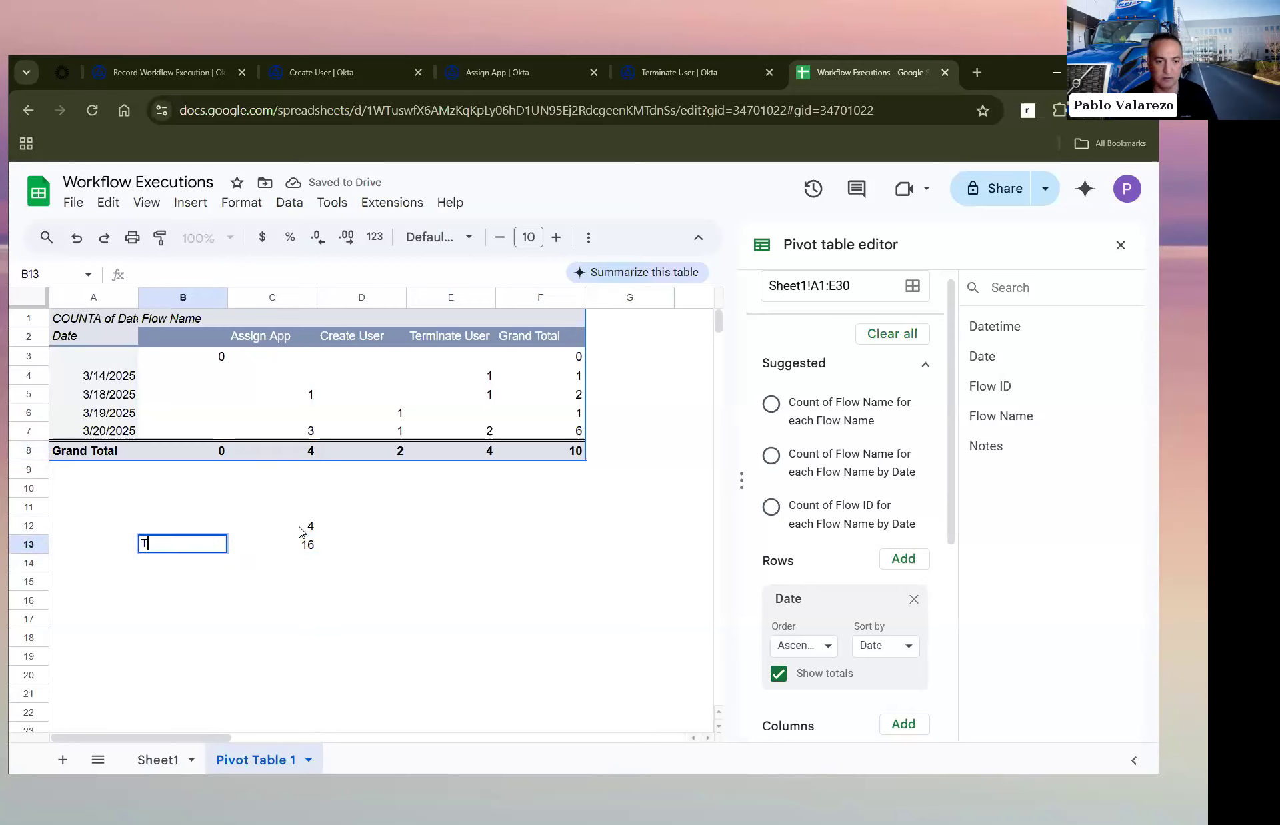
pyautogui.write('ime Saved')
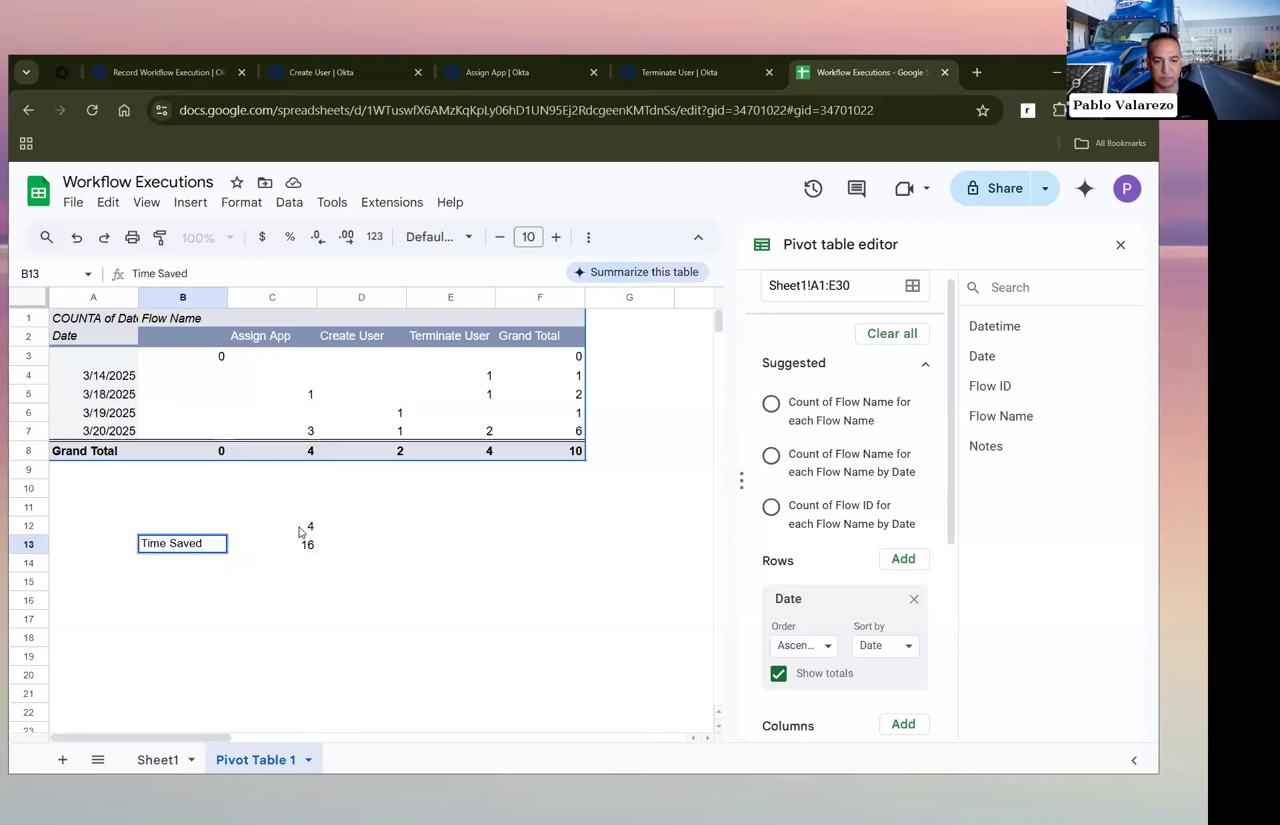
pyautogui.moveTo(298, 532); pyautogui.dragTo(304, 545)
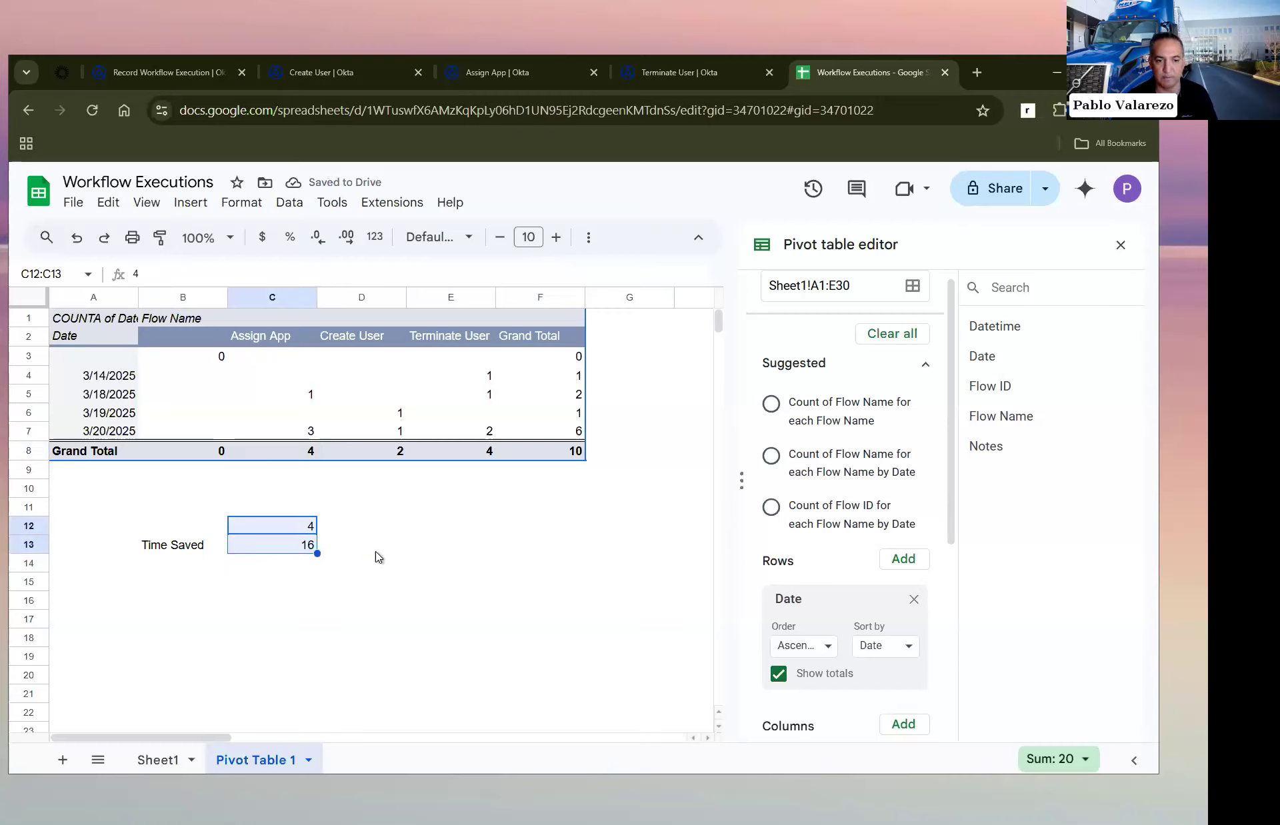
pyautogui.moveTo(317, 553); pyautogui.dragTo(543, 554)
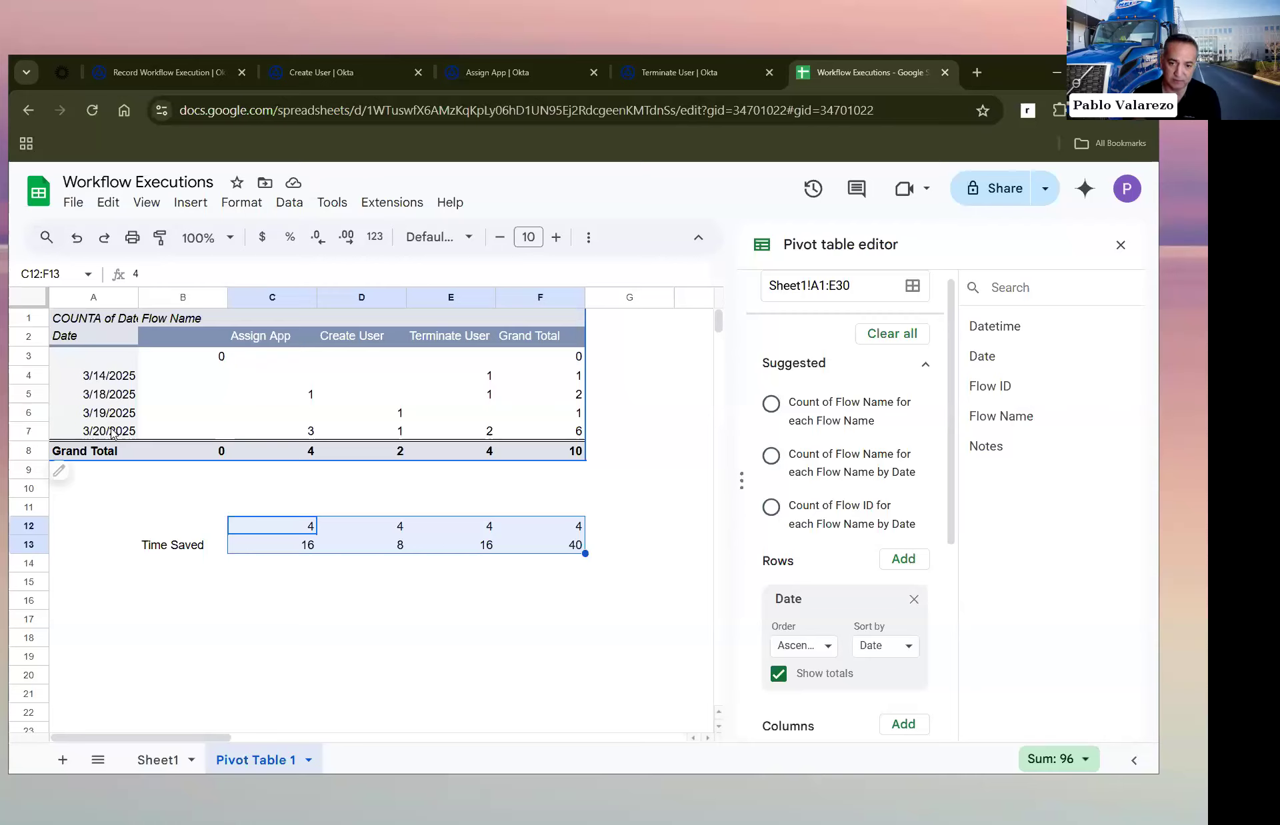
# Step: Review the Time Saved figures for each flow and for the grand total against the pivot table
pyautogui.click(571, 549)
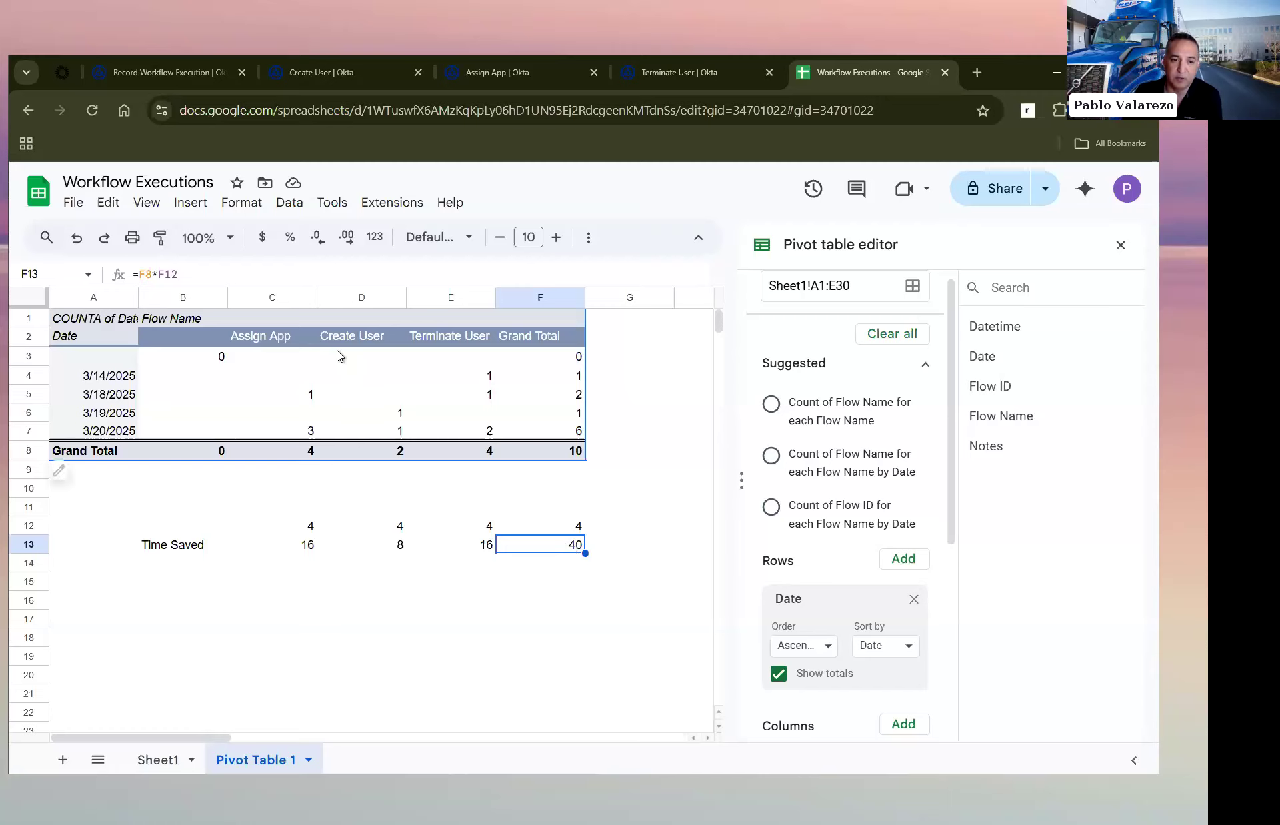
pyautogui.click(267, 334)
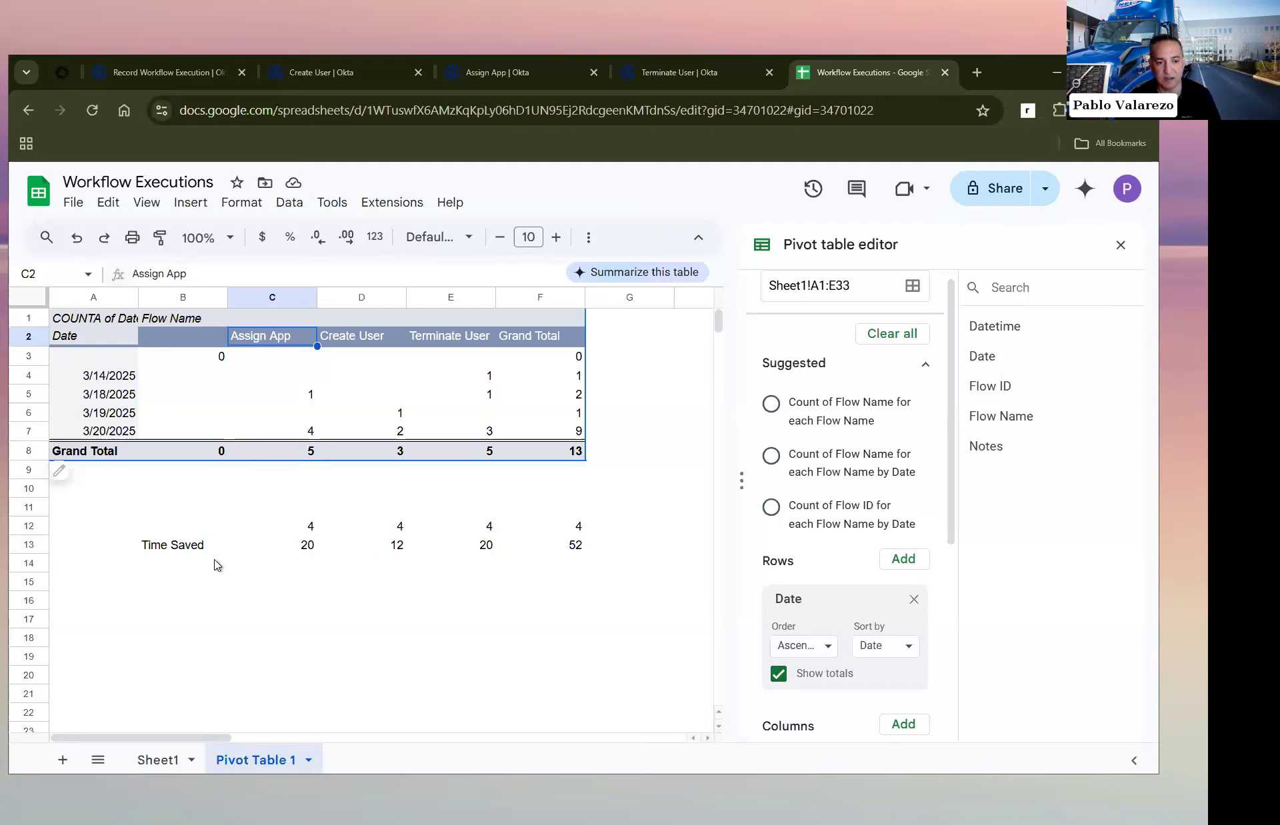
pyautogui.click(190, 548)
pyautogui.moveTo(371, 540); pyautogui.dragTo(542, 549)
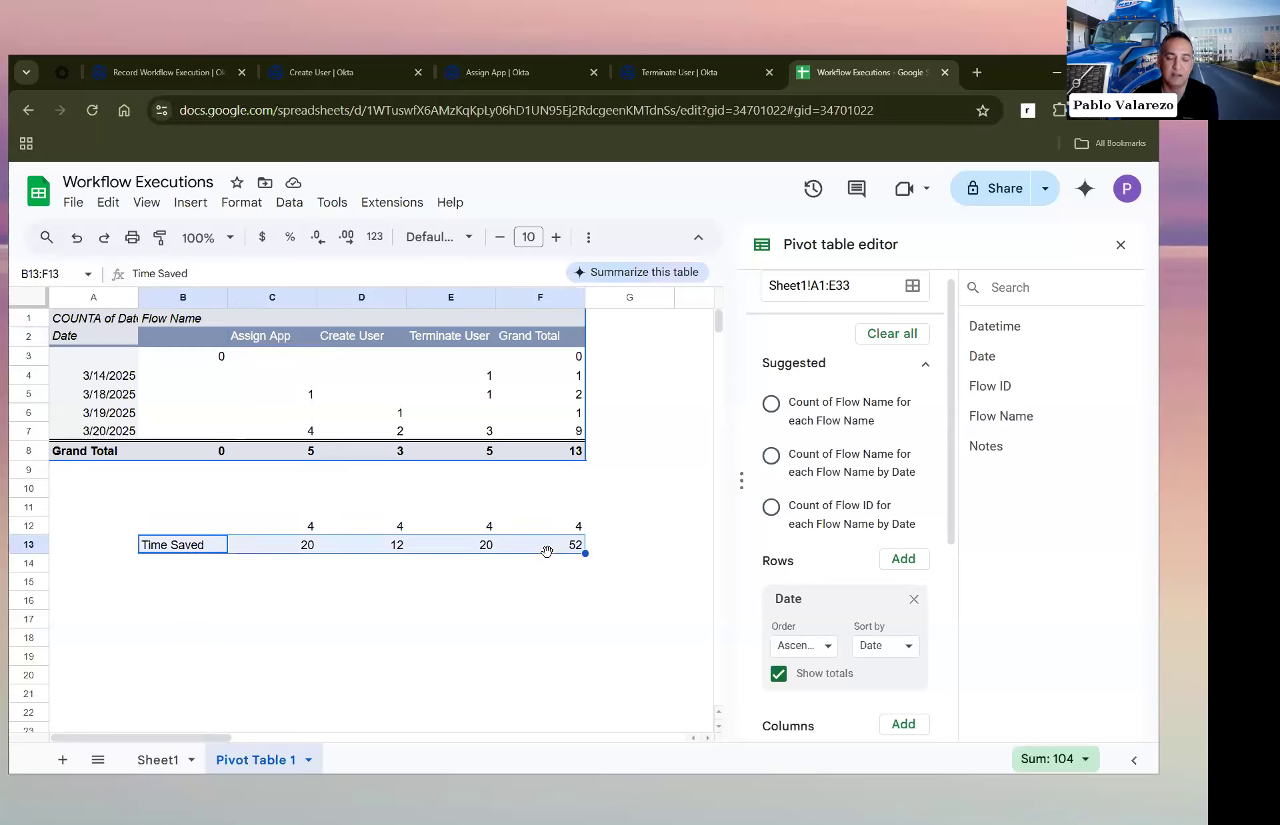